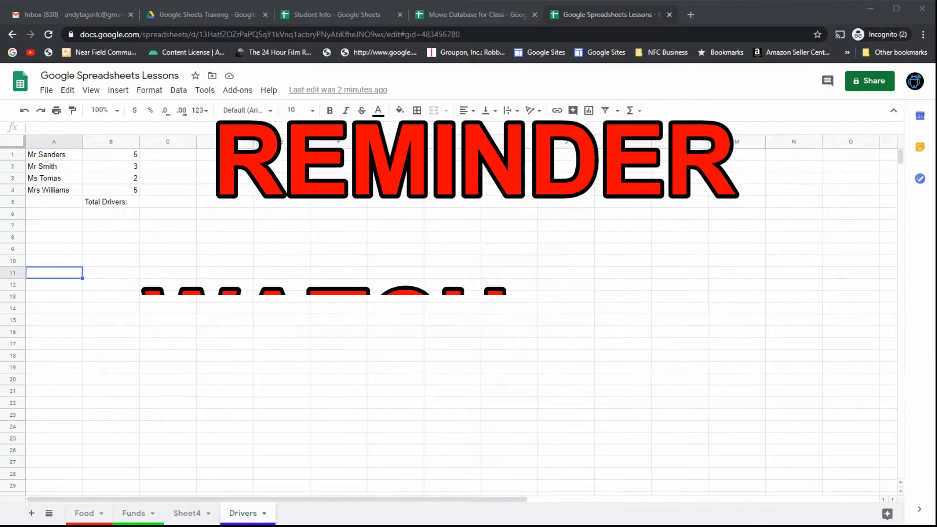
# Step: Look through the Blank For Class, Sheet7, ETC, Test Sheet and Sheet4 sheets of the Student Info spreadsheet
pyautogui.click(663, 263)
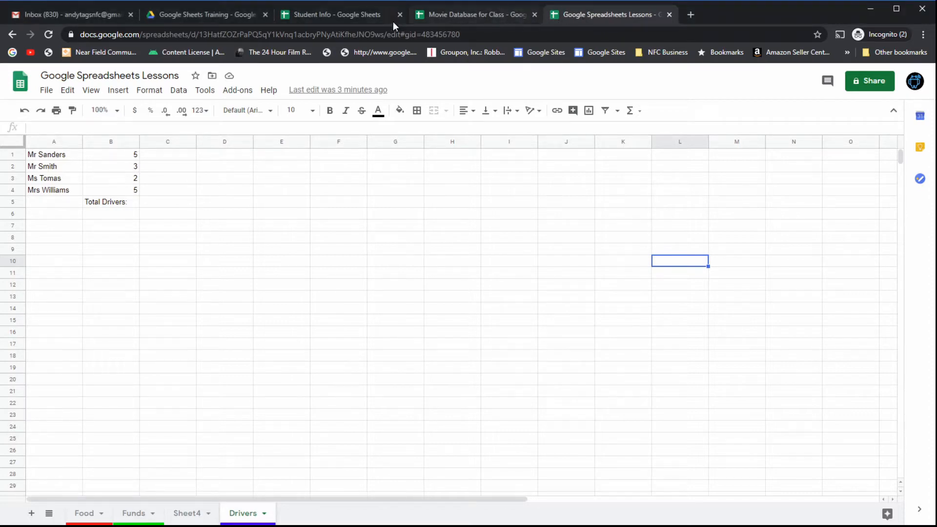
pyautogui.click(356, 16)
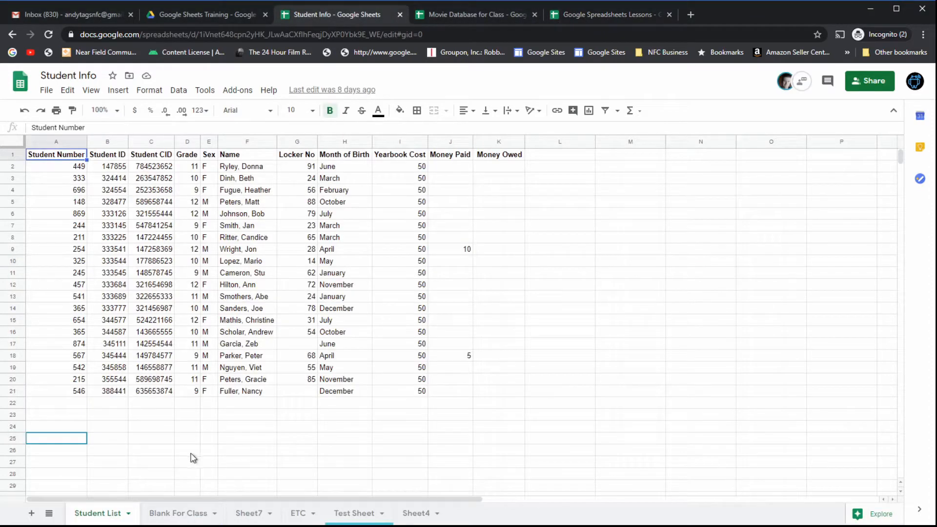
pyautogui.click(194, 515)
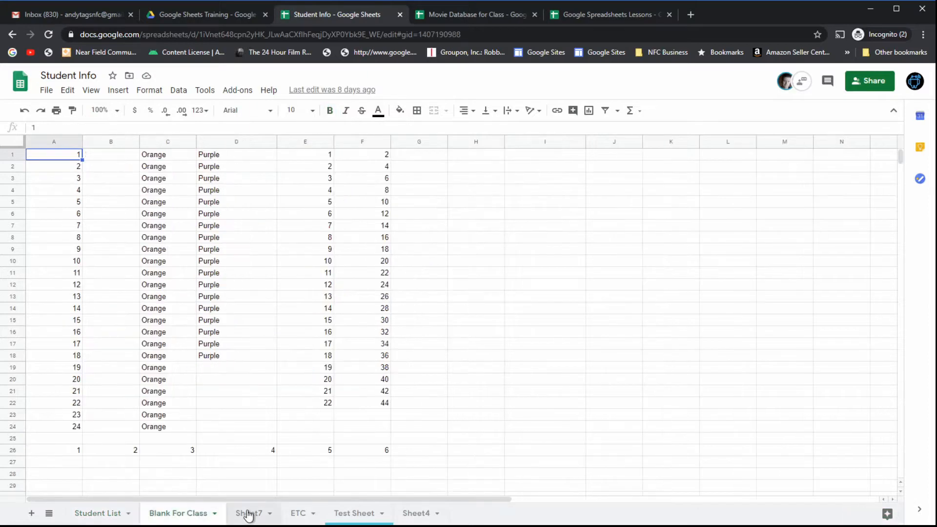
pyautogui.click(248, 513)
pyautogui.click(310, 515)
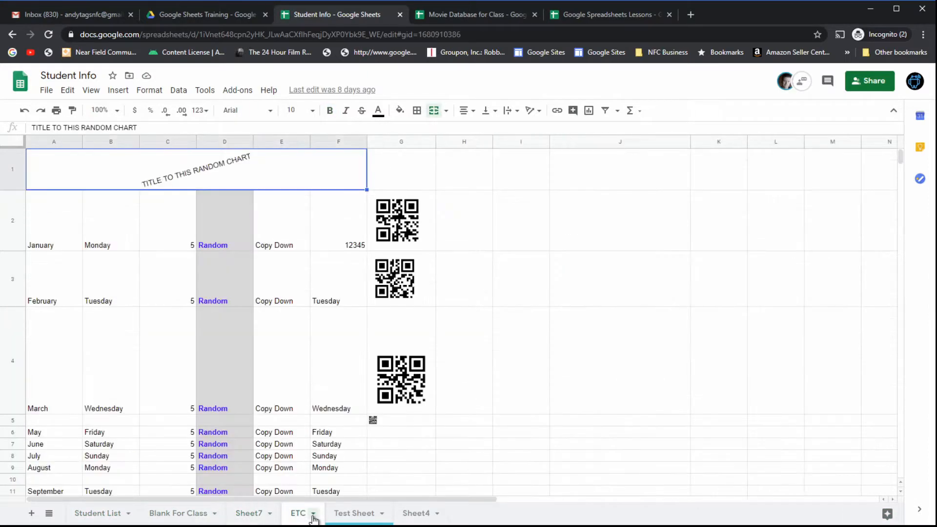
pyautogui.click(360, 514)
pyautogui.click(420, 511)
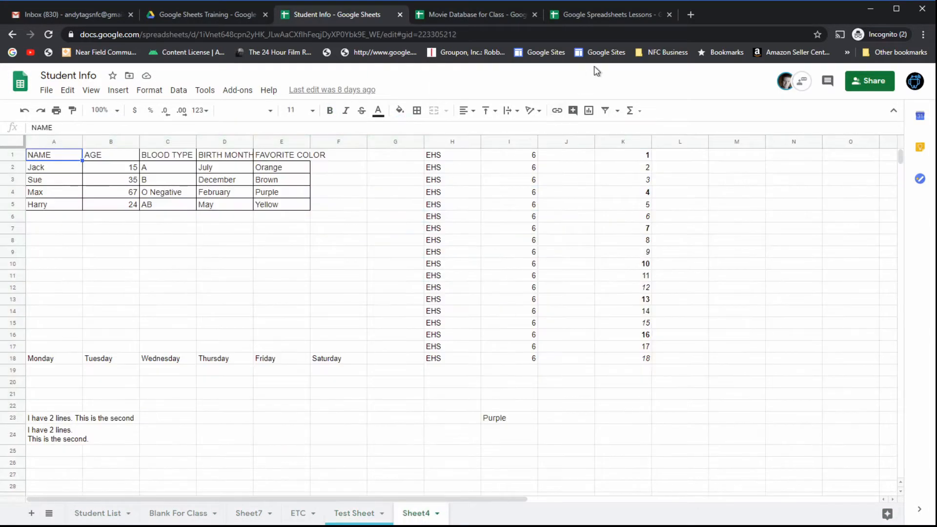
# Step: On Sheet4 of Google Spreadsheets Lessons, enter "CTRL + C" in A6 and its description "COPY" in B6
pyautogui.click(581, 16)
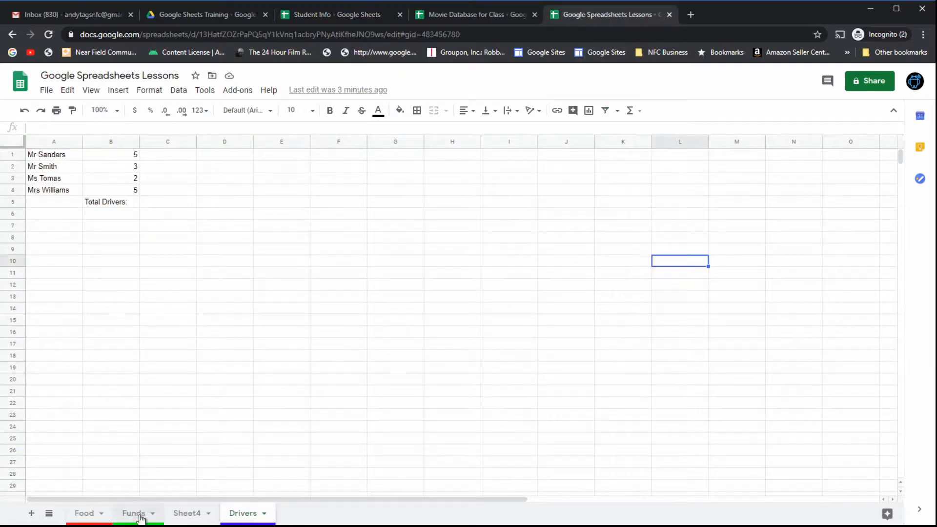
pyautogui.click(186, 514)
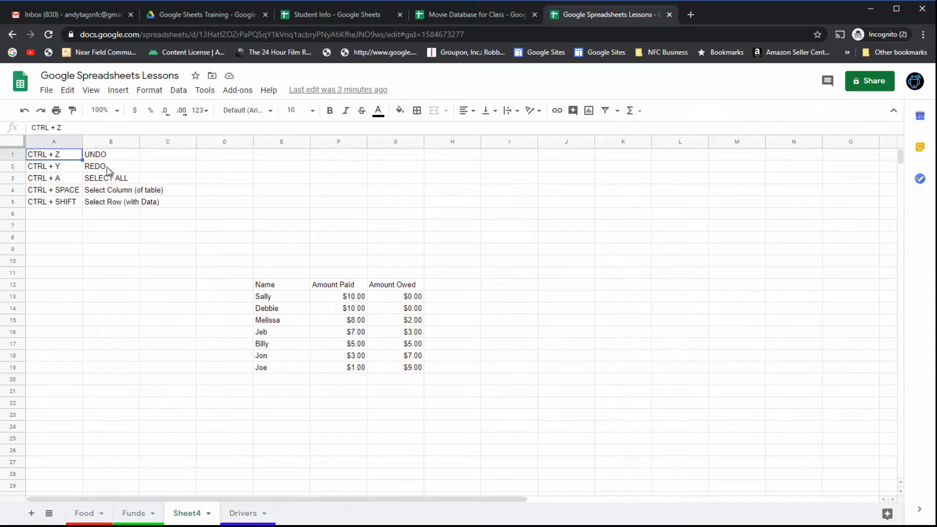
pyautogui.click(62, 215)
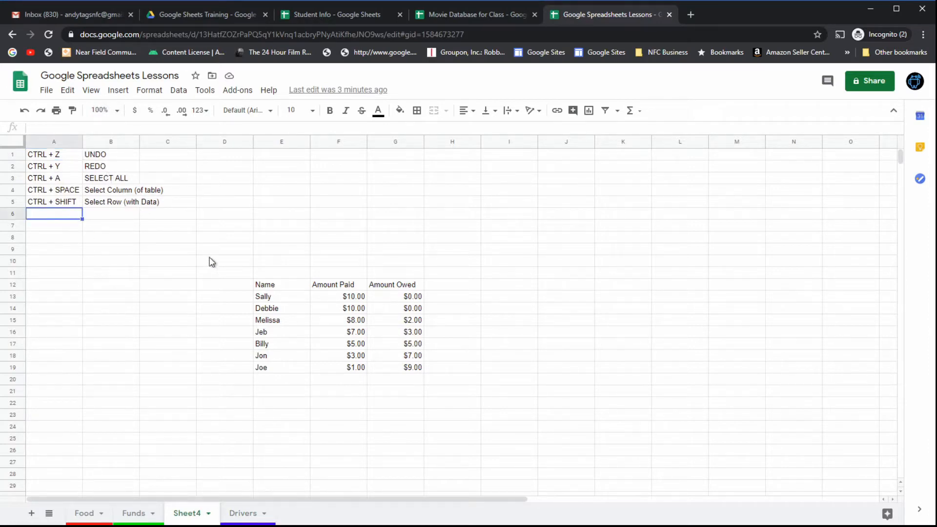
pyautogui.write('CTRL + C')
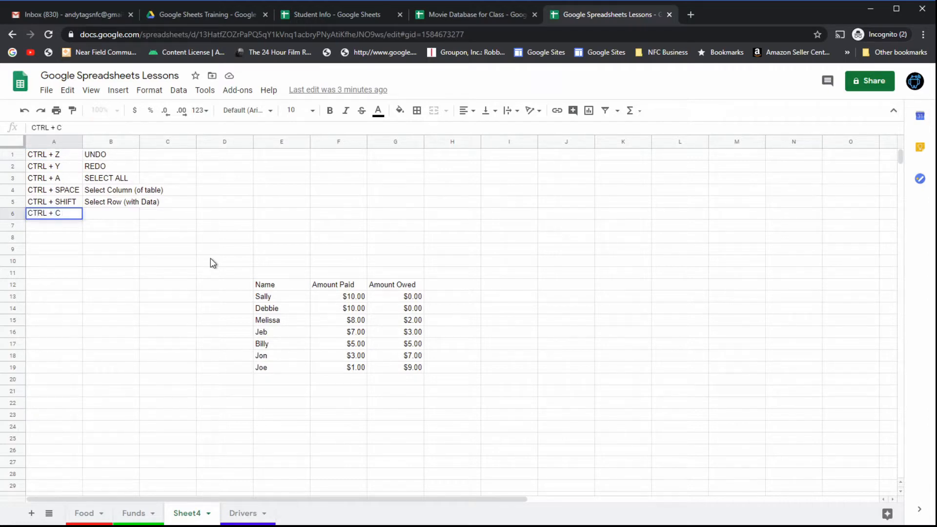
pyautogui.press('Tab')
pyautogui.write('C')
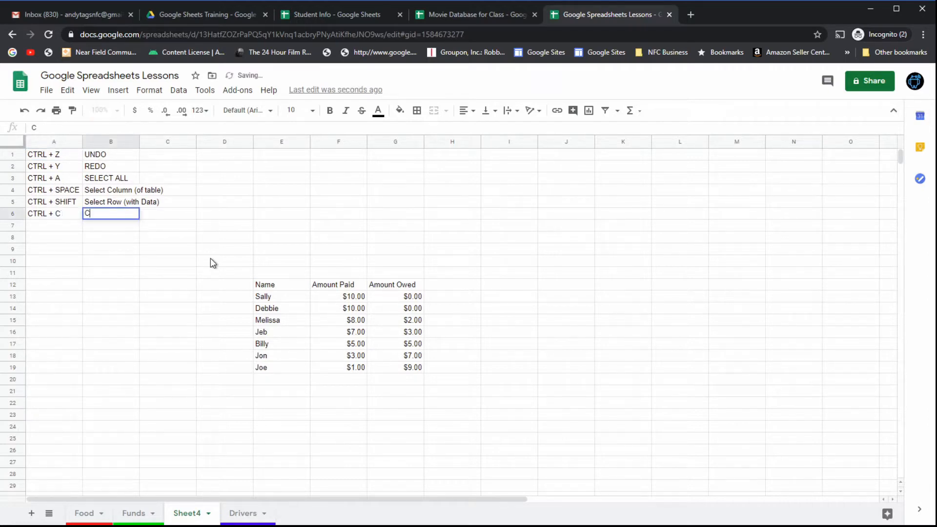
pyautogui.write('OPY')
pyautogui.press('Return')
# Step: Add "CTRL + V" in A7 with the description "PASTE" in B7 of the shortcut list
pyautogui.write('C')
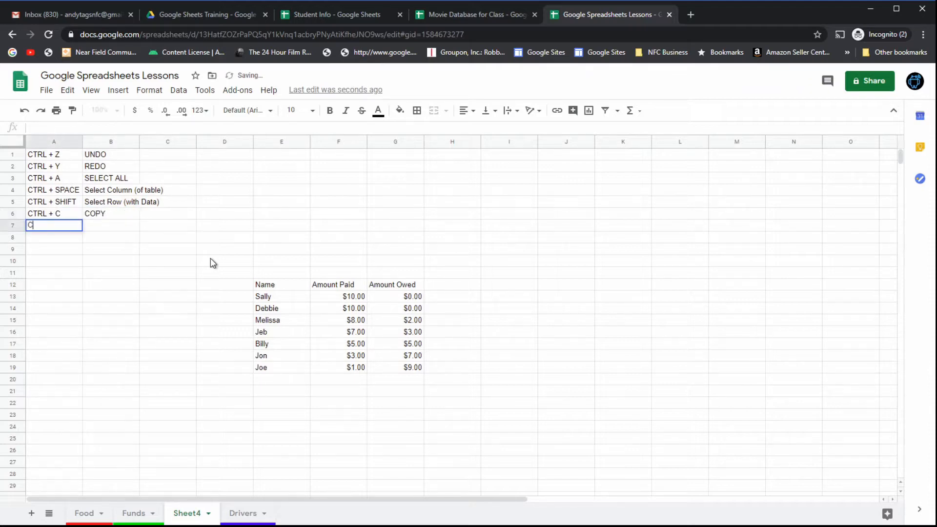
pyautogui.write('TRL + V')
pyautogui.press('Tab')
pyautogui.write('P')
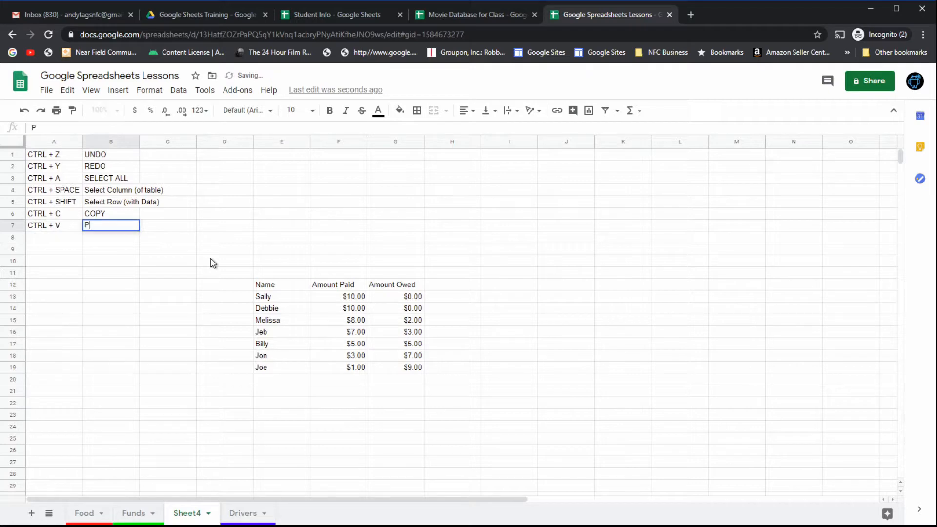
pyautogui.press('Return')
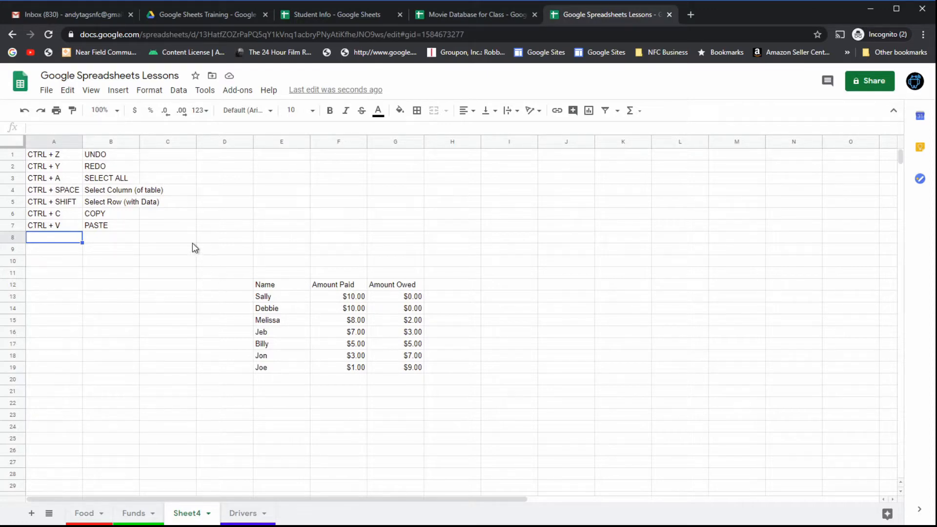
# Step: Set the spreadsheet's zoom level to 125%
pyautogui.click(117, 111)
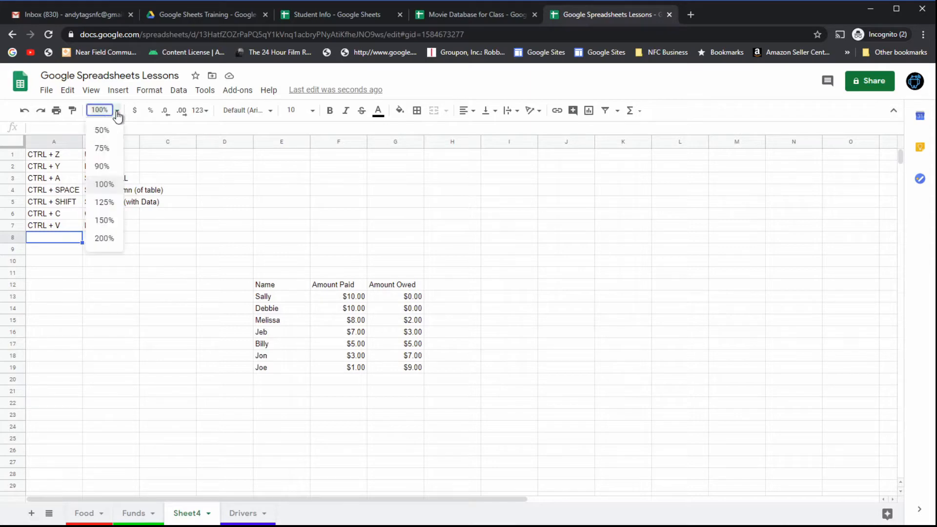
pyautogui.click(104, 203)
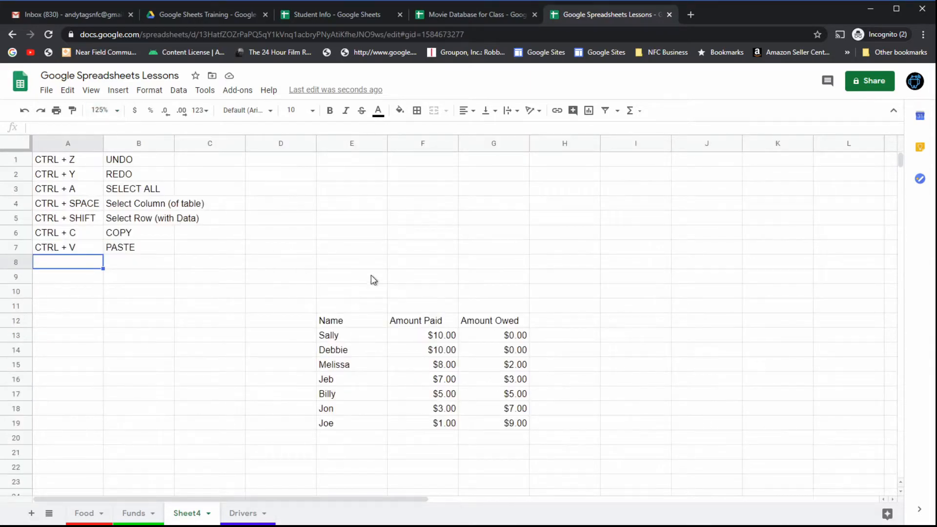
pyautogui.click(195, 263)
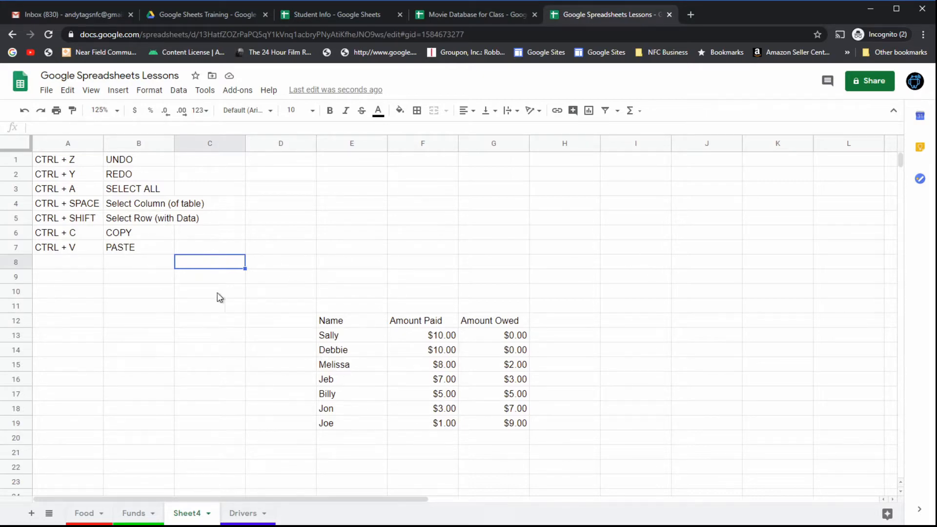
pyautogui.moveTo(341, 322); pyautogui.dragTo(491, 412)
pyautogui.click(390, 375)
pyautogui.moveTo(335, 336); pyautogui.dragTo(329, 397)
pyautogui.click(305, 291)
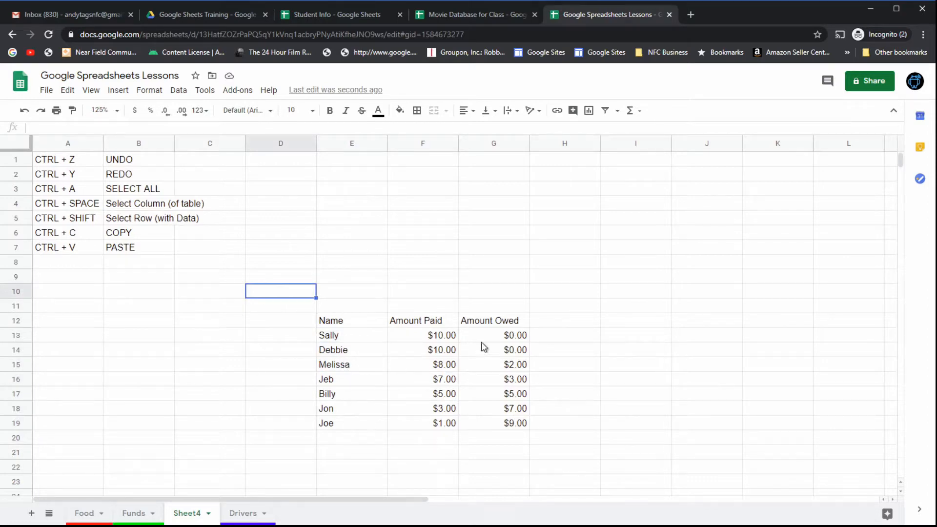
# Step: Search the web for "list of fruit" in a new browser tab and open Wikipedia's "List of culinary fruits" article
pyautogui.click(691, 15)
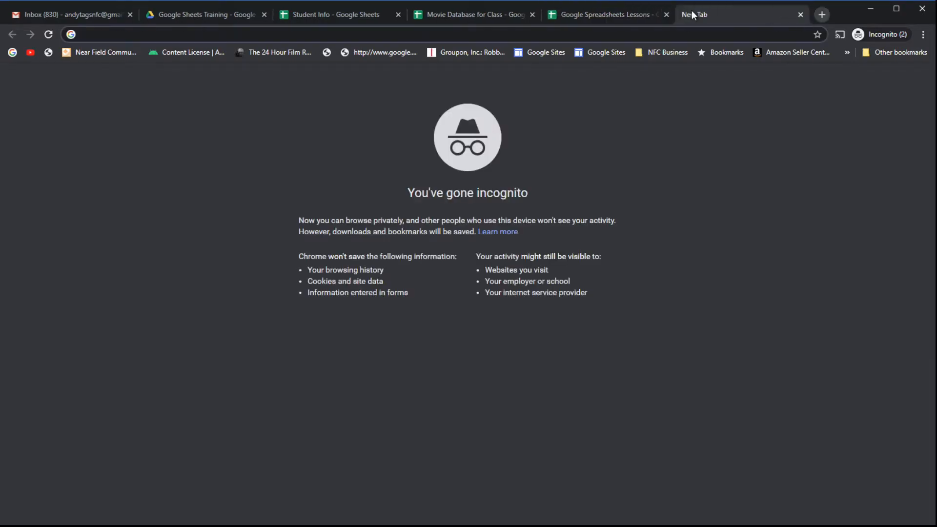
pyautogui.write('list of frut')
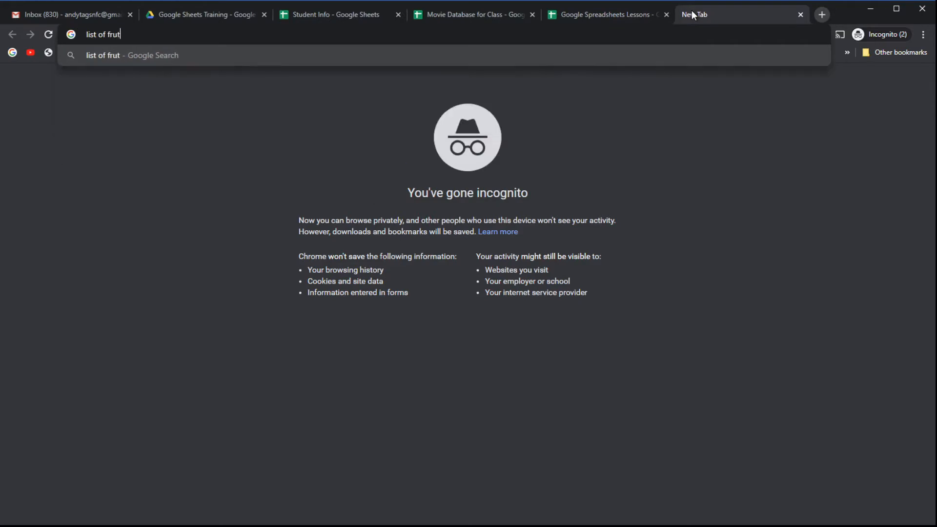
pyautogui.press('BackSpace')
pyautogui.write('it')
pyautogui.press('Return')
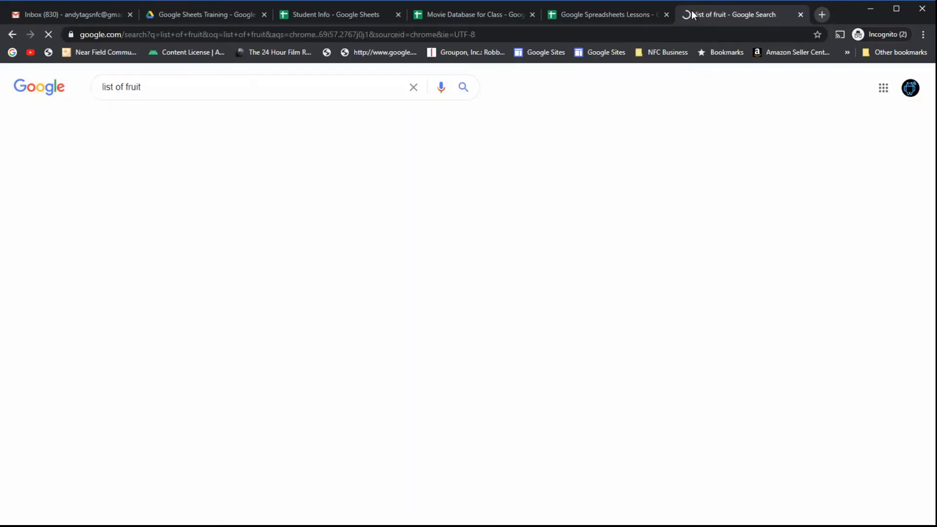
pyautogui.scroll(-3, 402, 270)
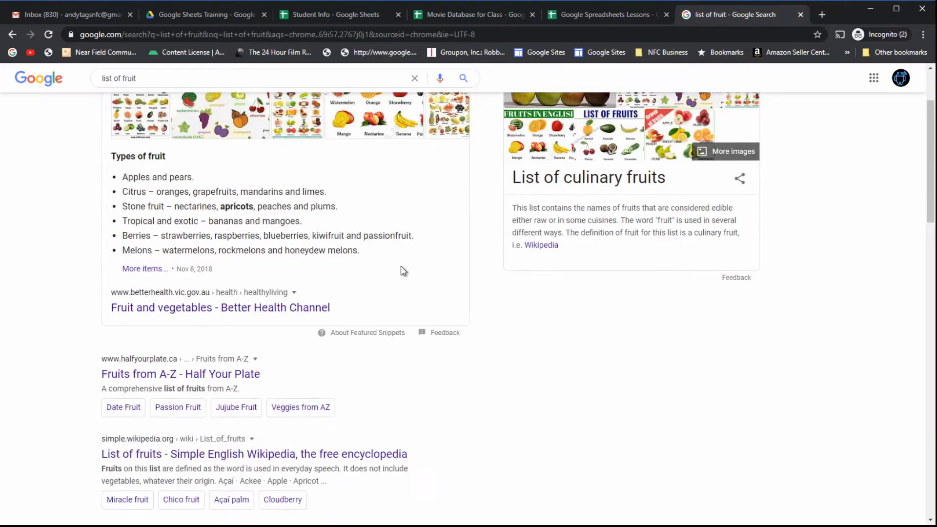
pyautogui.scroll(-2, 397, 261)
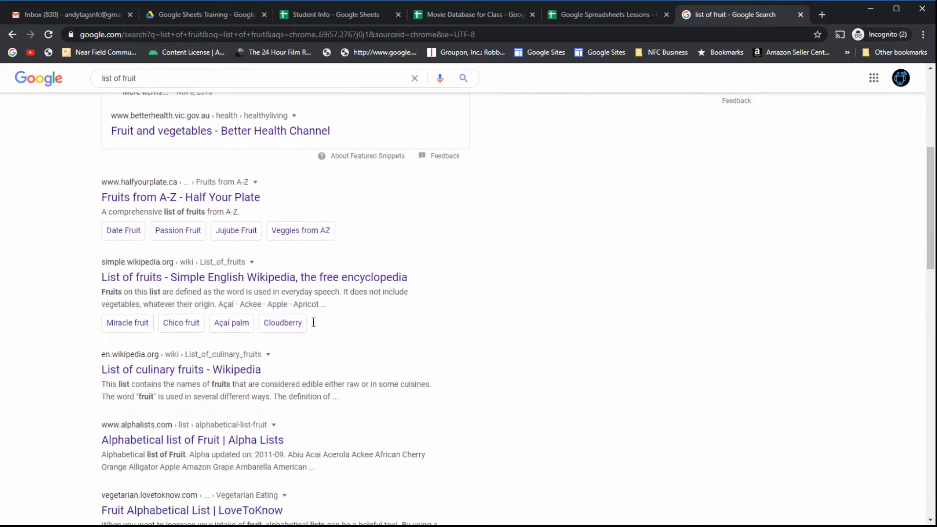
pyautogui.click(235, 374)
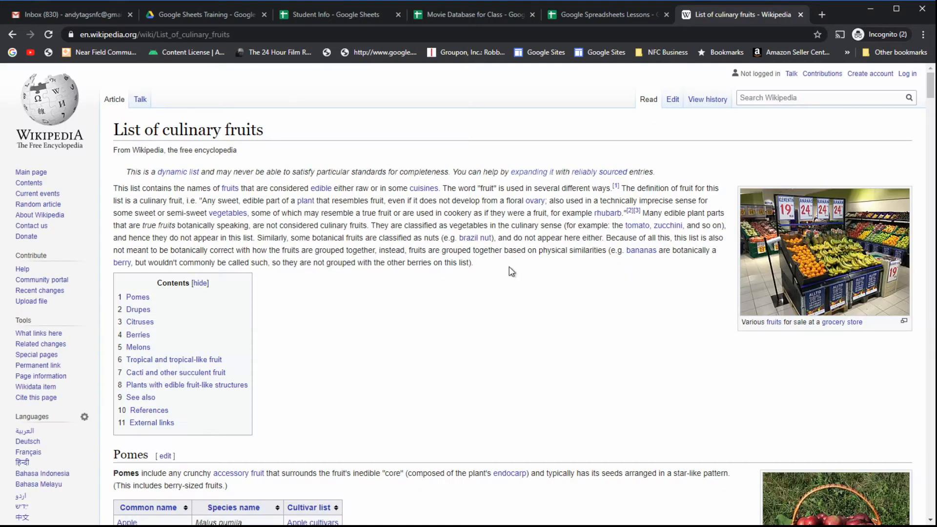
# Step: Copy the entire Pomes table, including its header row, from the Wikipedia article
pyautogui.scroll(-8, 370, 287)
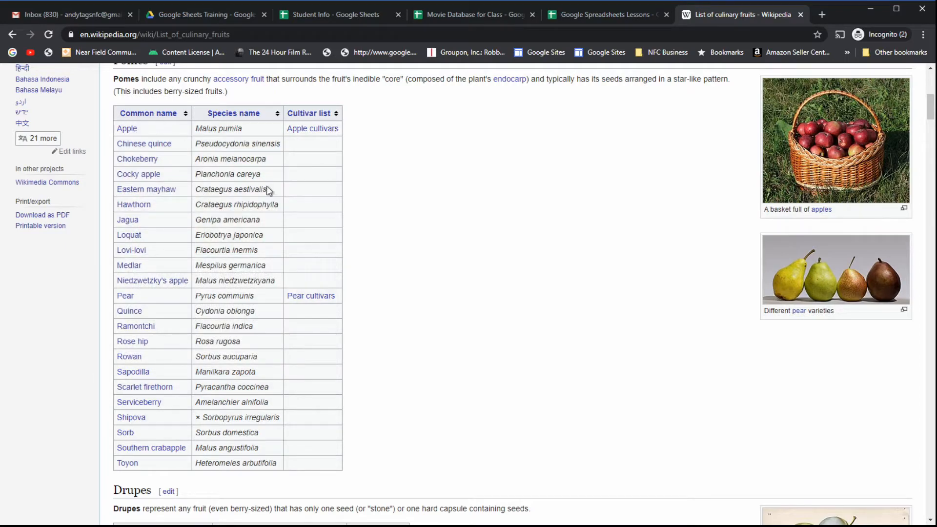
pyautogui.moveTo(288, 465); pyautogui.dragTo(108, 167)
pyautogui.hotkey('ctrl', 'c')
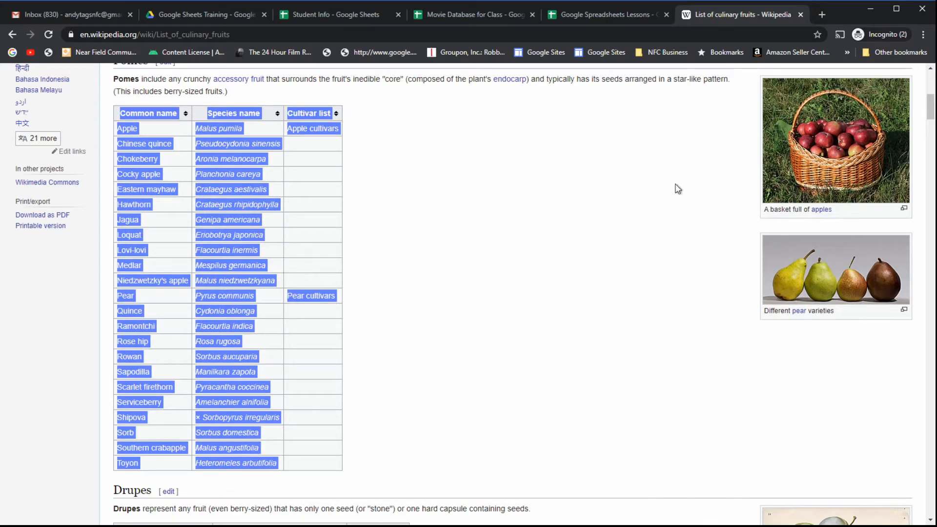
# Step: Paste the copied fruit table at cell A28 on the Blank For Class sheet of the Student Info spreadsheet
pyautogui.click(599, 15)
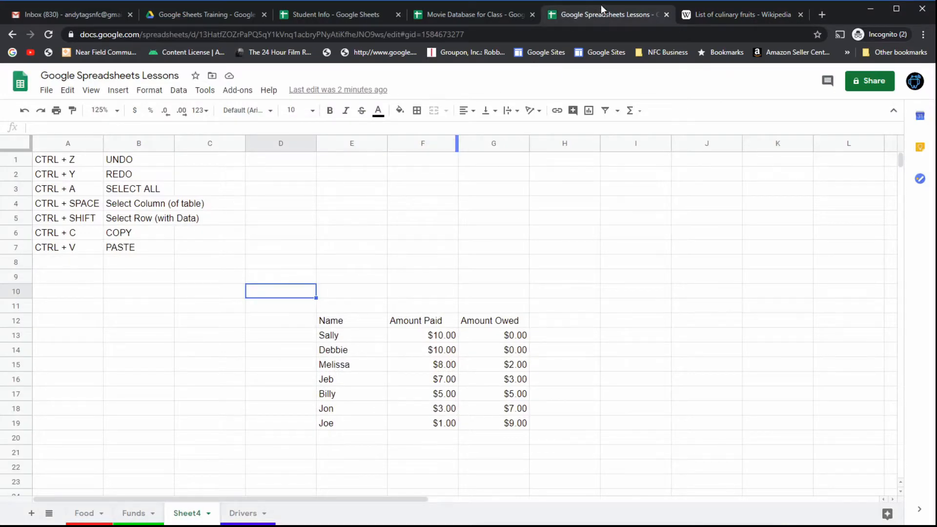
pyautogui.click(342, 15)
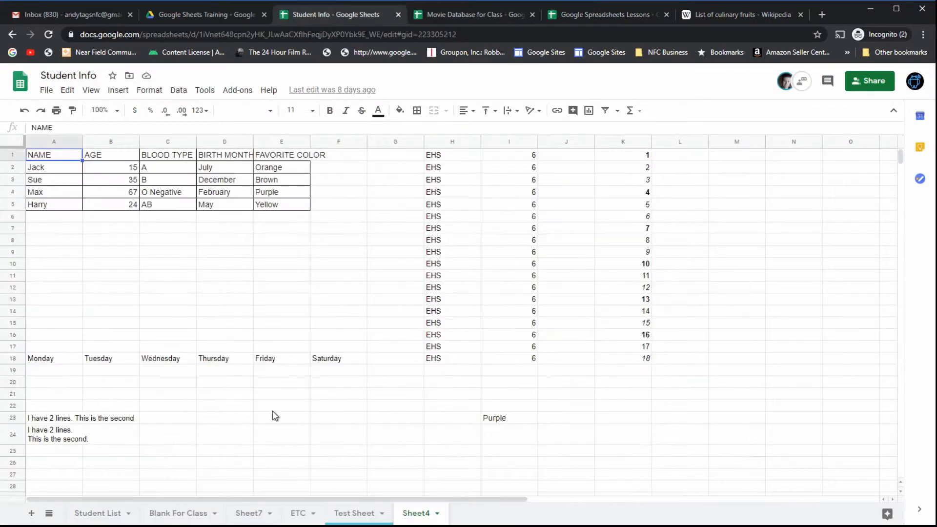
pyautogui.click(187, 518)
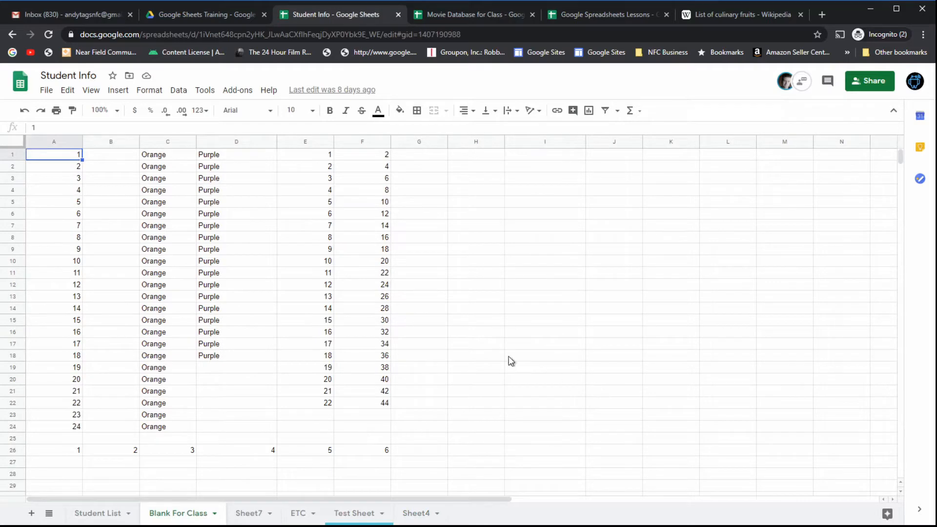
pyautogui.scroll(-3, 477, 349)
pyautogui.click(67, 219)
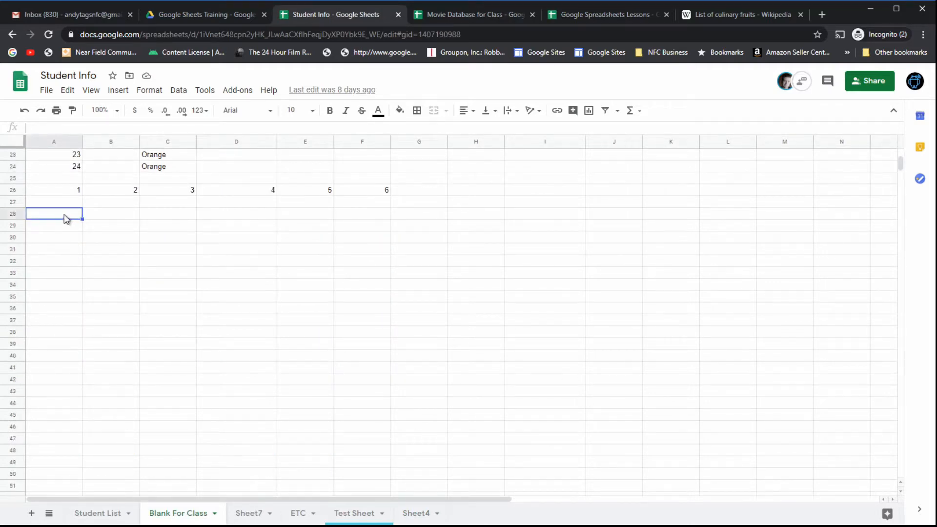
pyautogui.hotkey('ctrl', 'v')
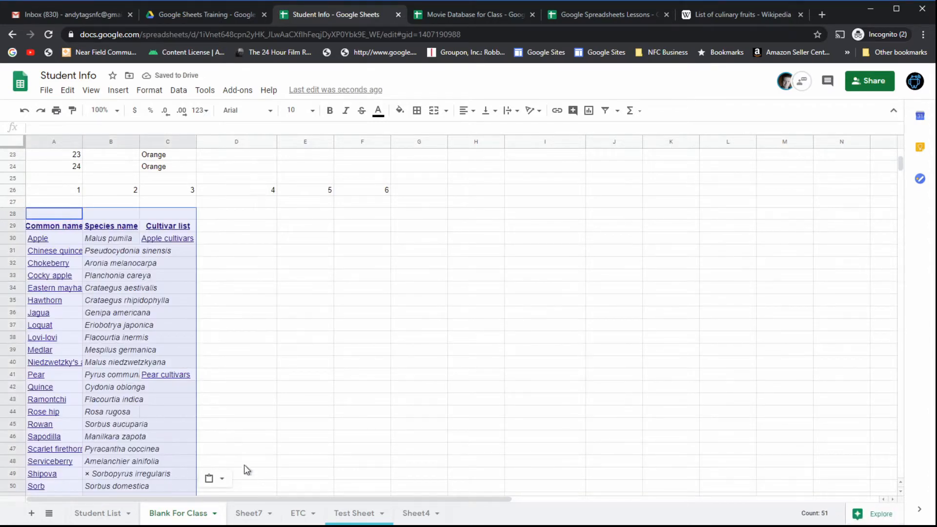
# Step: Change the pasted fruit table to values only, stripping its links and formatting
pyautogui.click(222, 481)
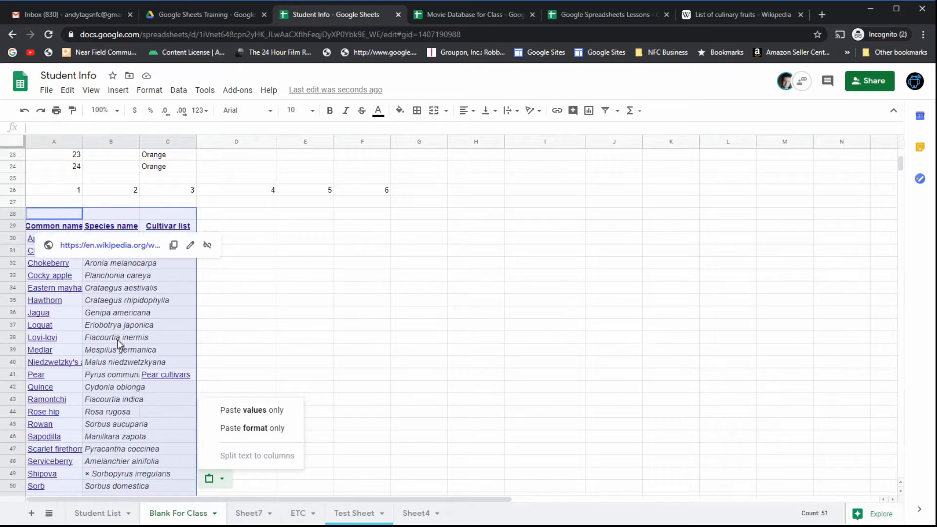
pyautogui.click(262, 413)
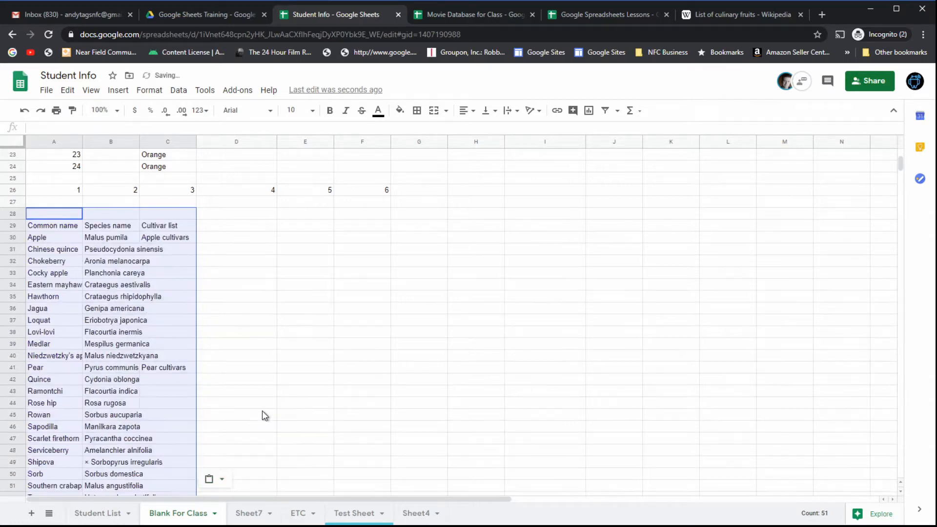
pyautogui.click(270, 334)
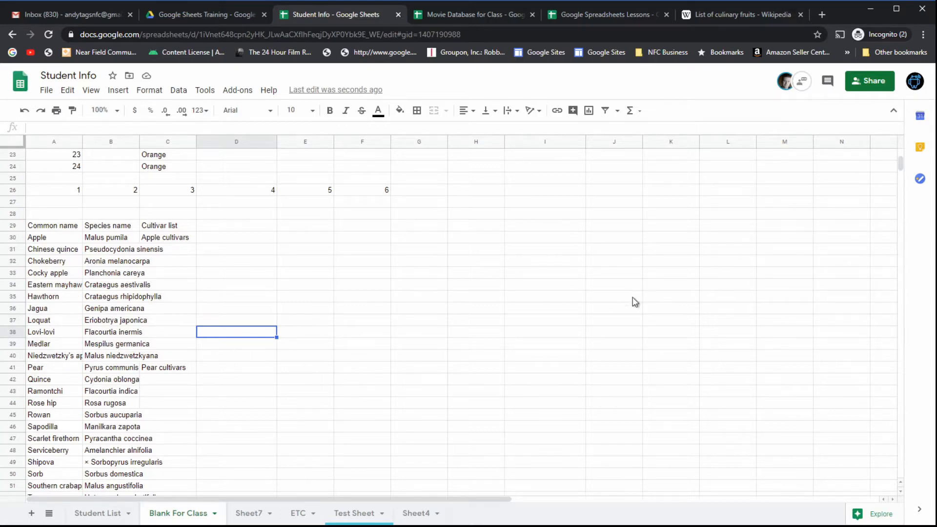
# Step: Undo the values-only change and the paste of the fruit table
pyautogui.click(25, 111)
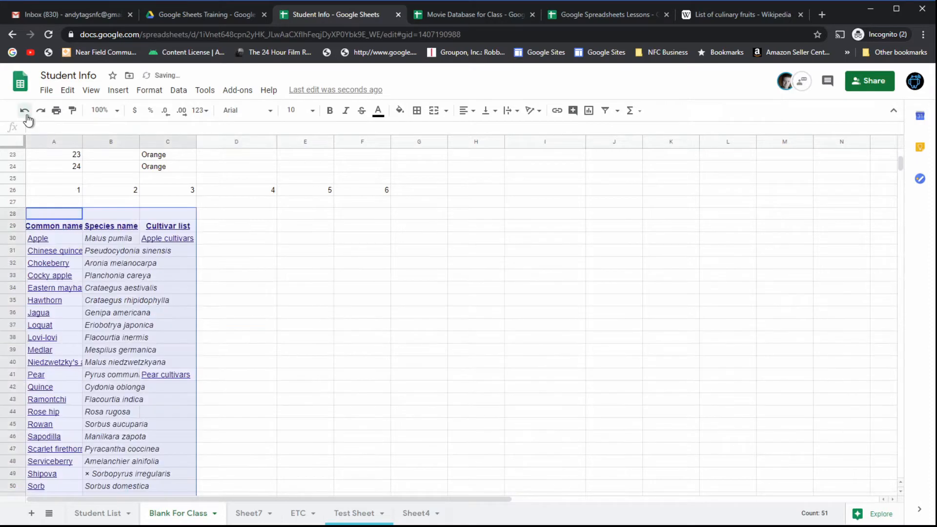
pyautogui.click(24, 111)
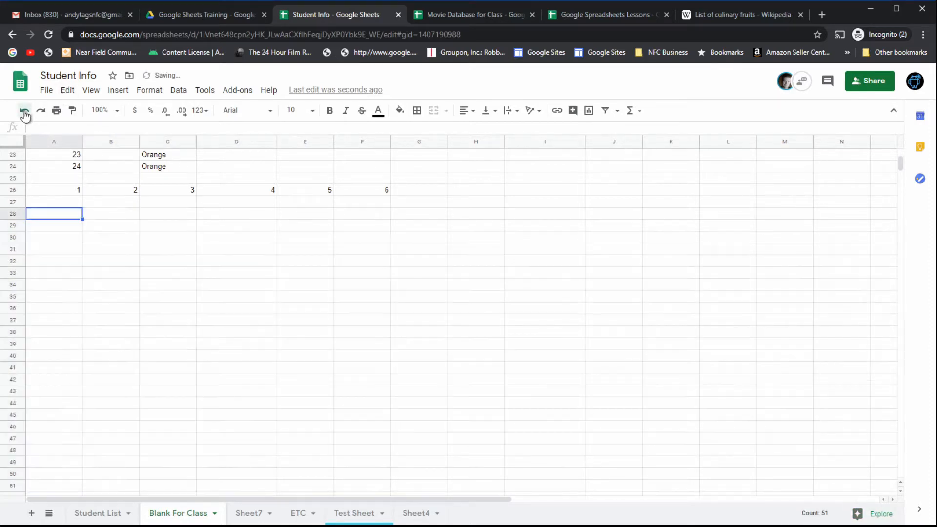
# Step: Paste the copied fruit table with its original formatting at cell A28 on the Blank For Class sheet and view its paste options
pyautogui.rightClick(57, 218)
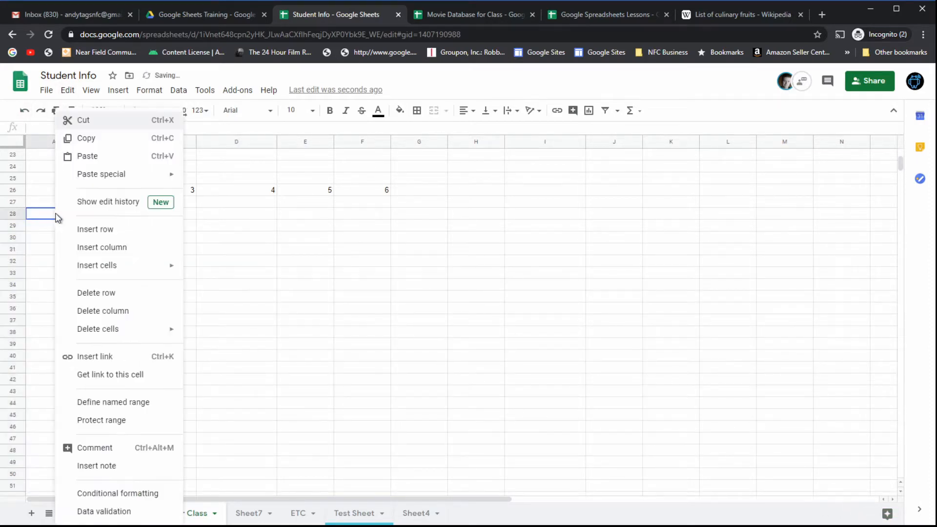
pyautogui.click(363, 284)
pyautogui.click(56, 215)
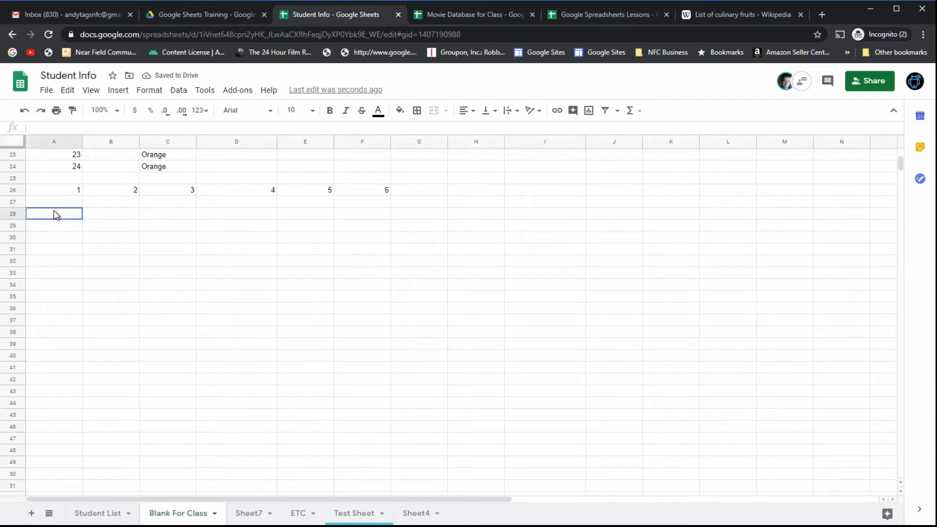
pyautogui.hotkey('ctrl', 'v')
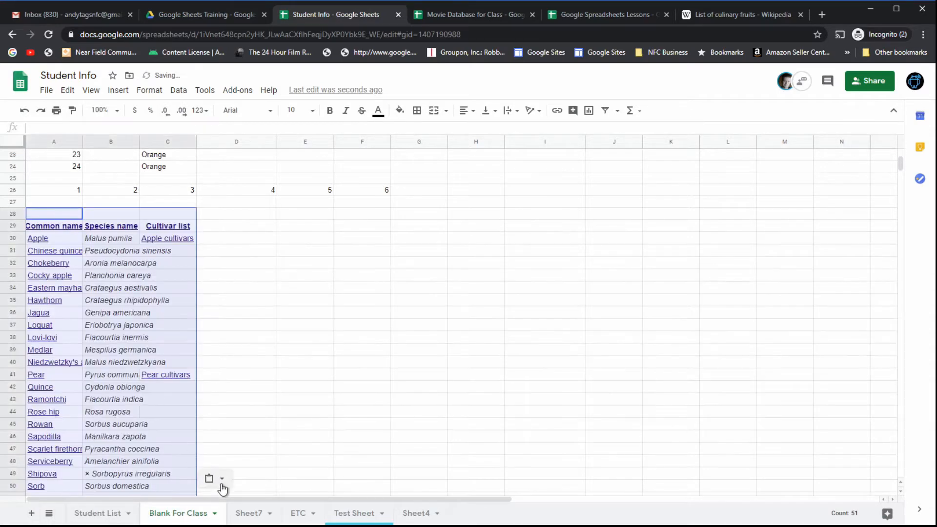
pyautogui.click(222, 480)
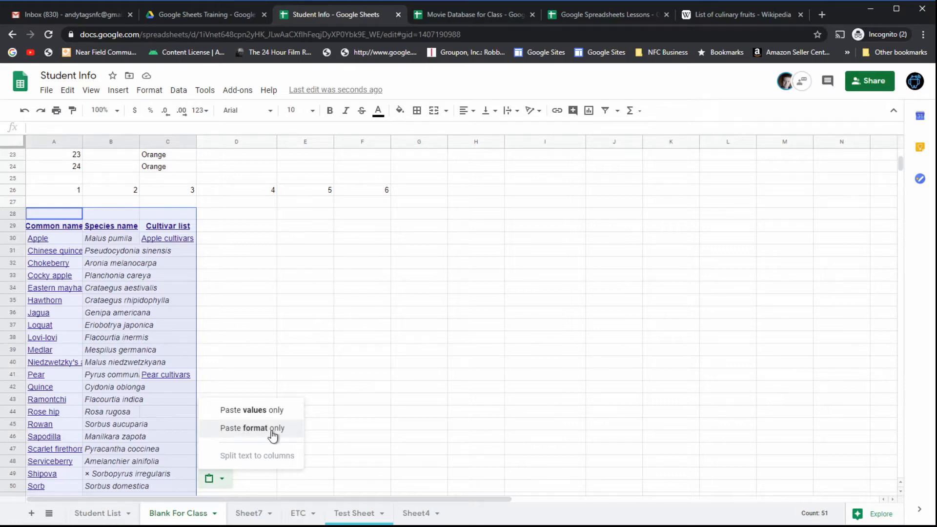
pyautogui.click(281, 340)
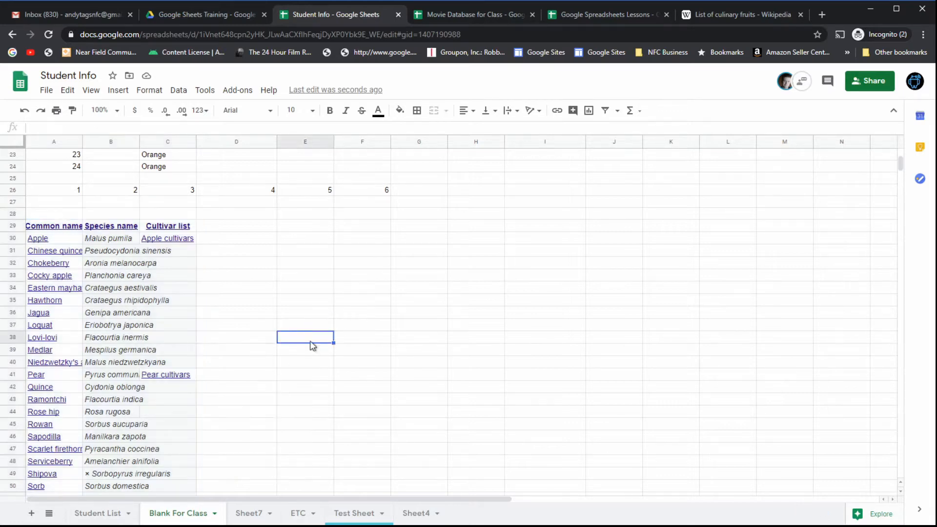
# Step: Look through the Student Info, Google Spreadsheets Lessons and Movie Database for Class spreadsheets for a table to copy
pyautogui.click(108, 512)
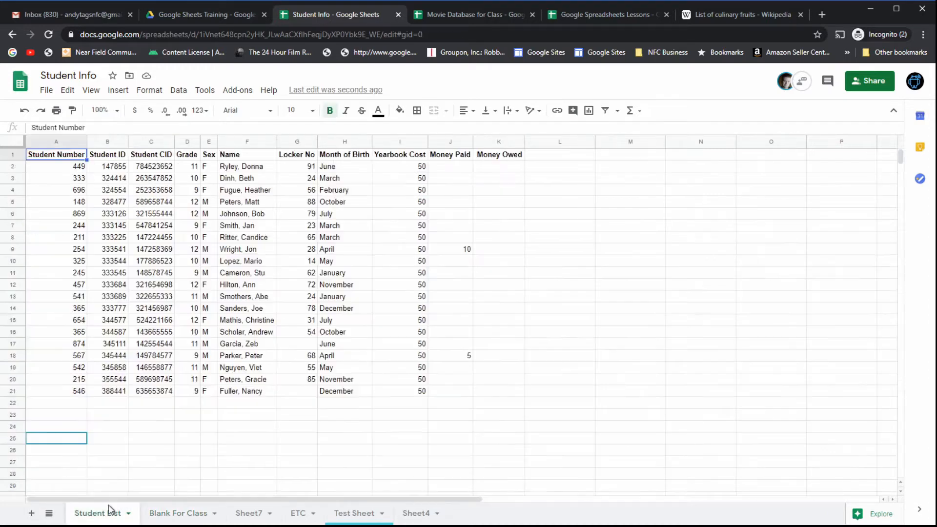
pyautogui.click(149, 392)
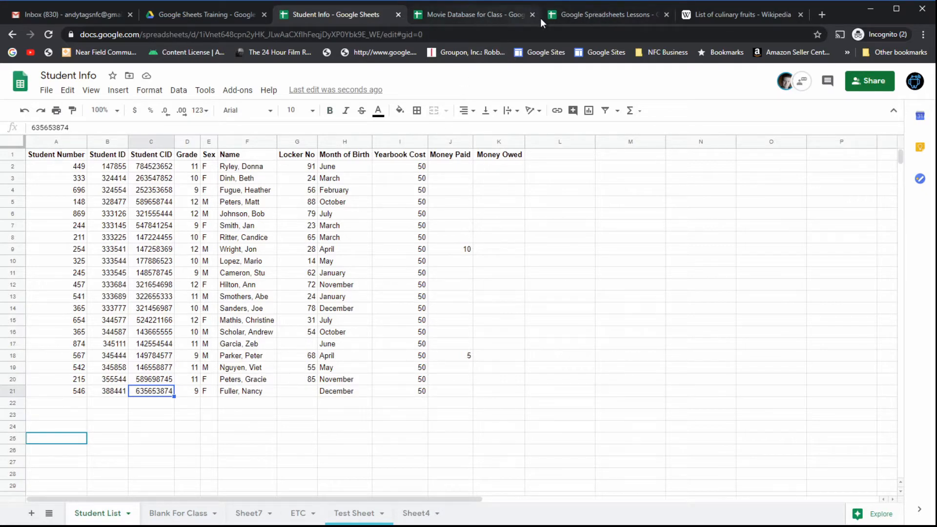
pyautogui.click(566, 13)
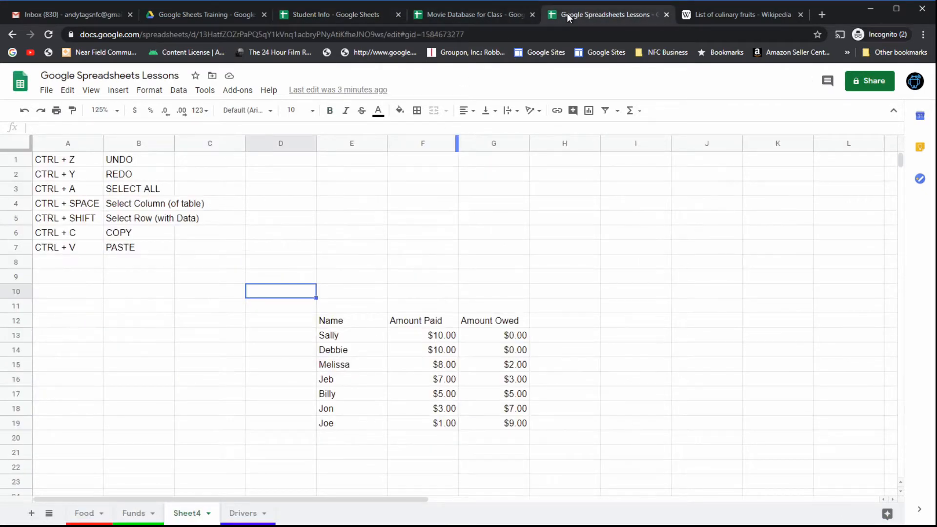
pyautogui.click(86, 514)
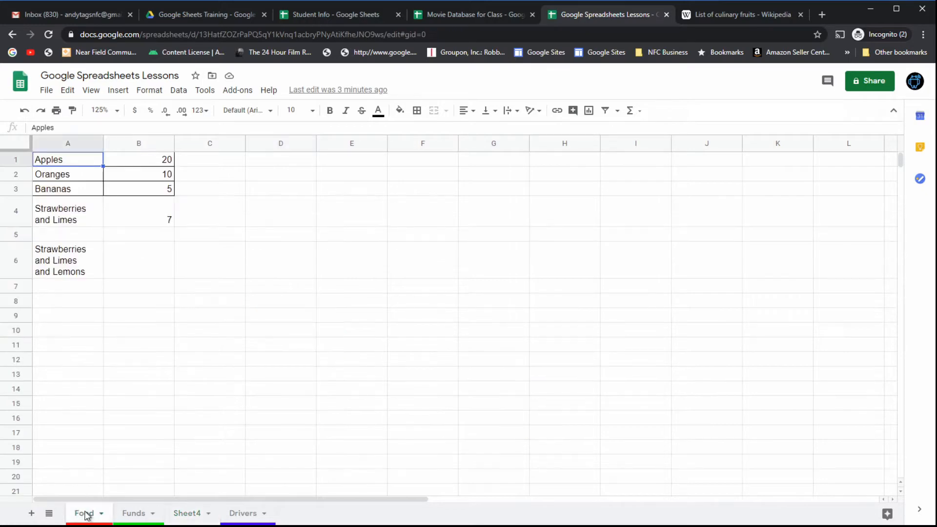
pyautogui.click(238, 516)
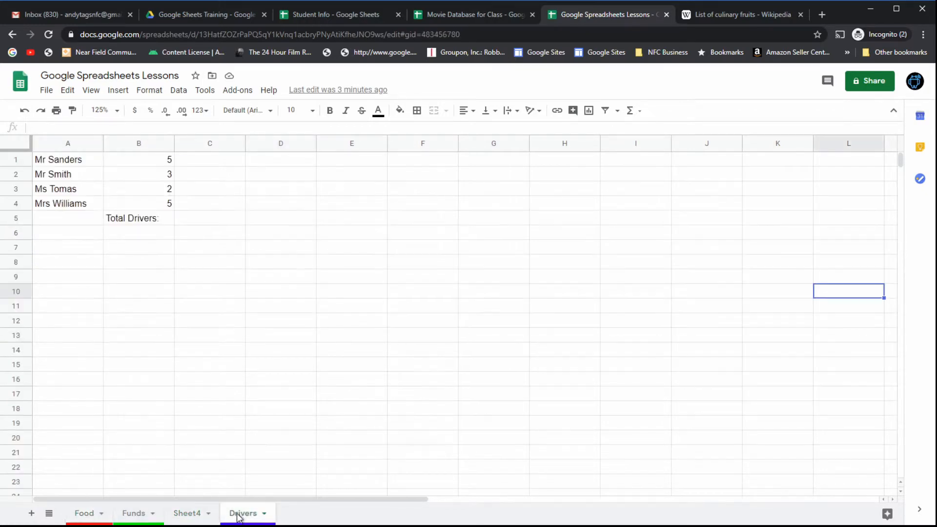
pyautogui.click(343, 14)
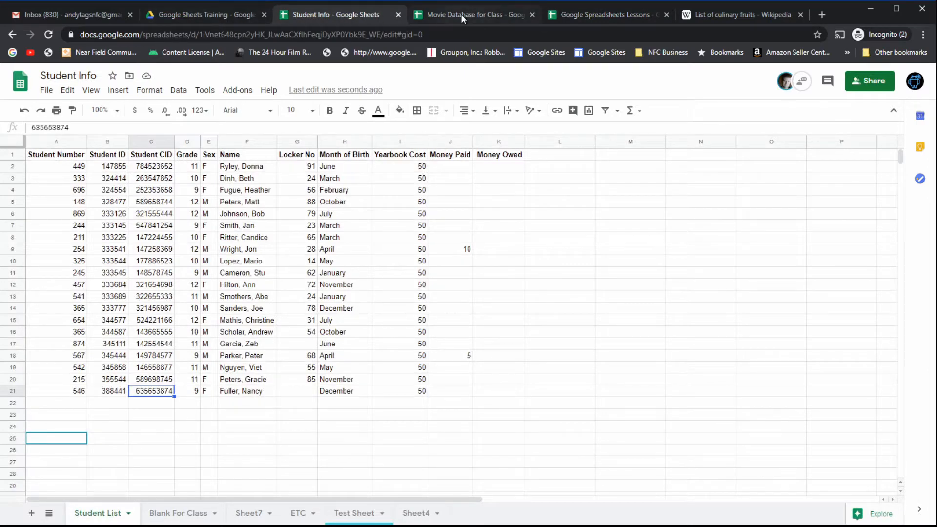
pyautogui.click(580, 13)
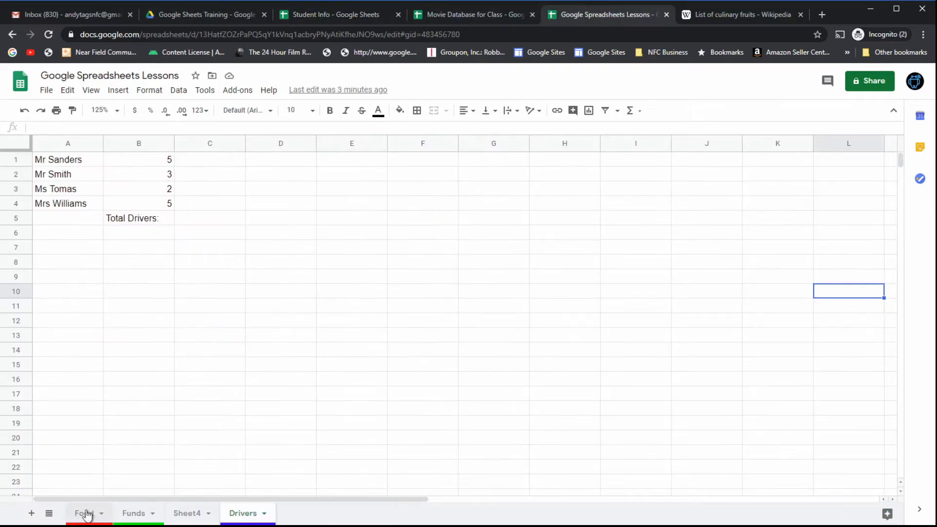
pyautogui.click(84, 512)
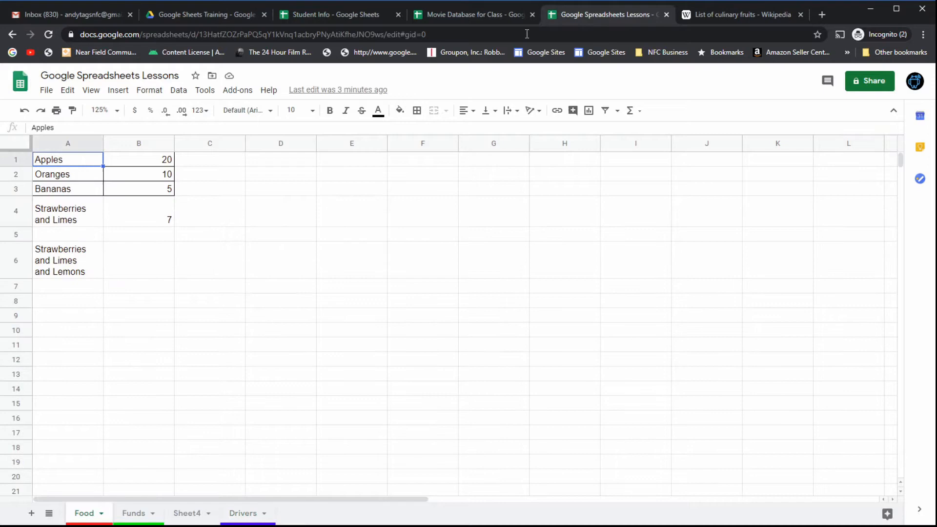
pyautogui.click(469, 13)
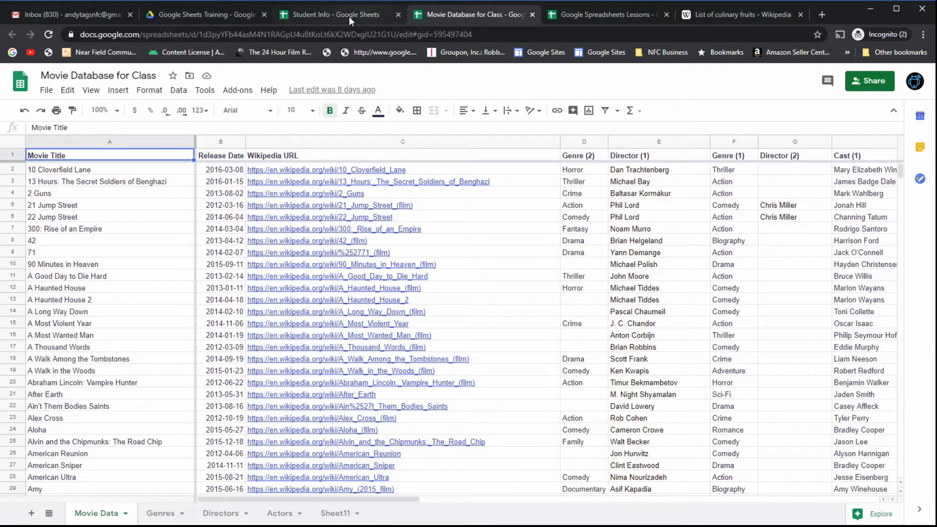
pyautogui.click(348, 15)
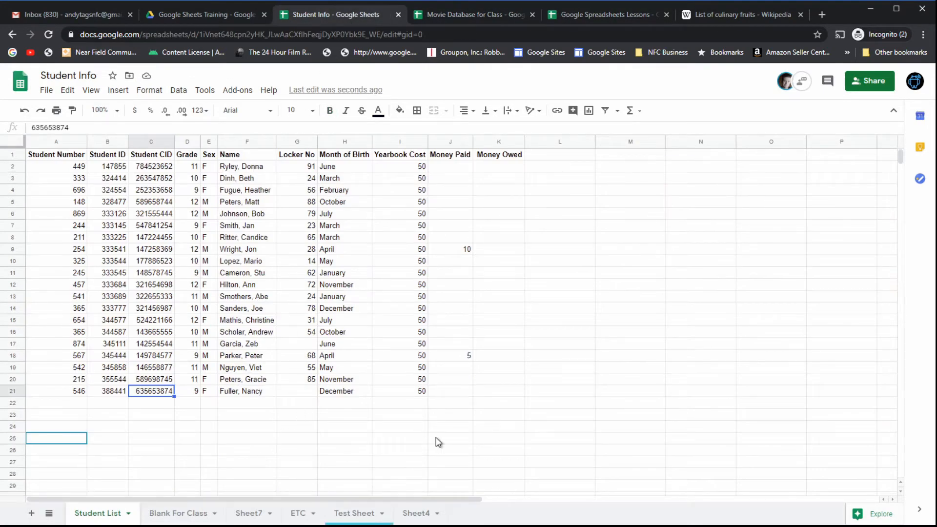
pyautogui.click(311, 356)
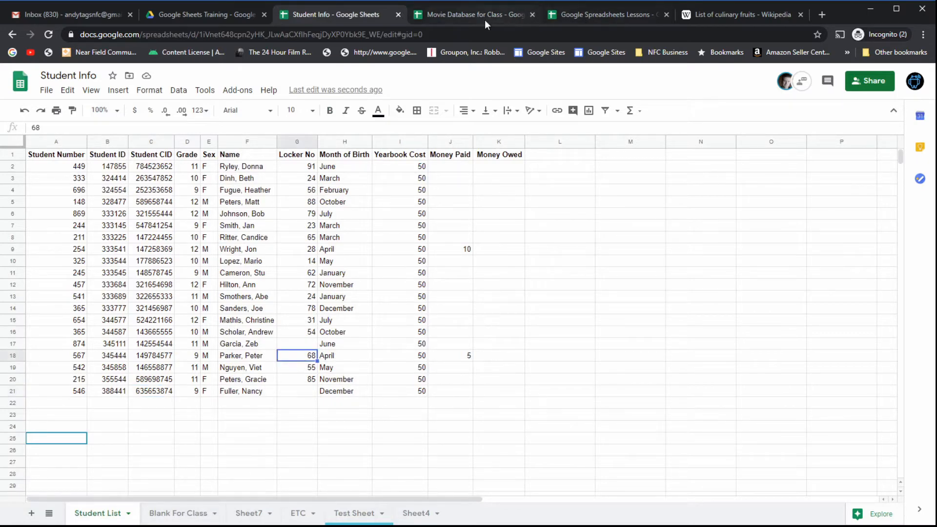
# Step: Copy the table in A1:C8, including its header row, from the Funds sheet of the Google Spreadsheets Lessons spreadsheet
pyautogui.click(627, 14)
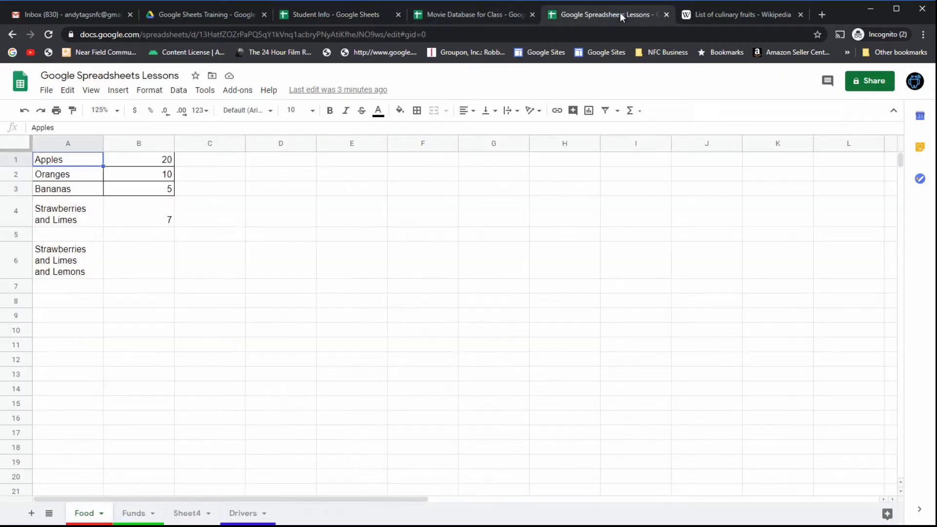
pyautogui.click(144, 513)
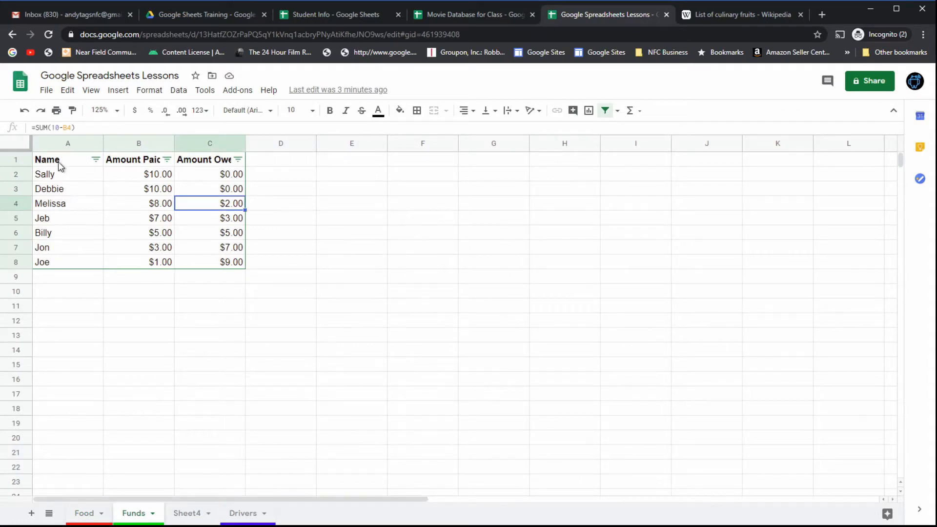
pyautogui.moveTo(58, 162); pyautogui.dragTo(227, 269)
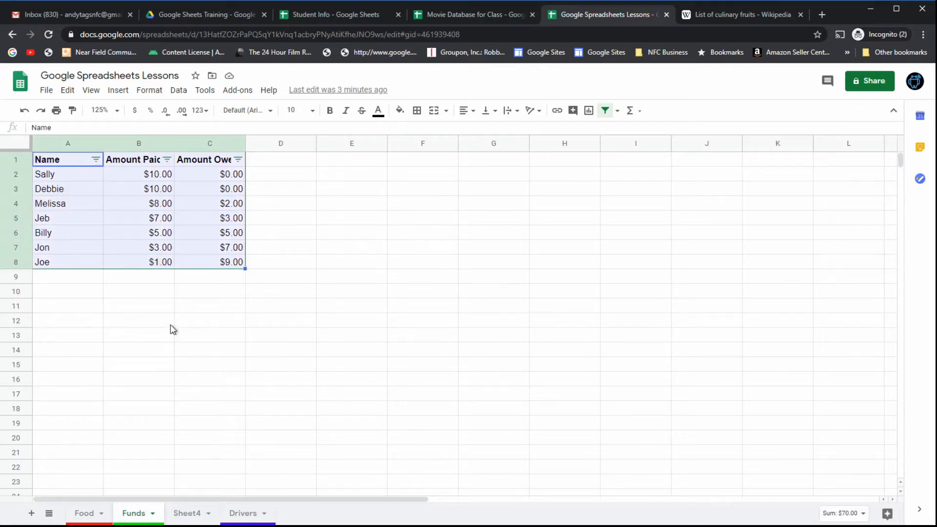
pyautogui.rightClick(135, 220)
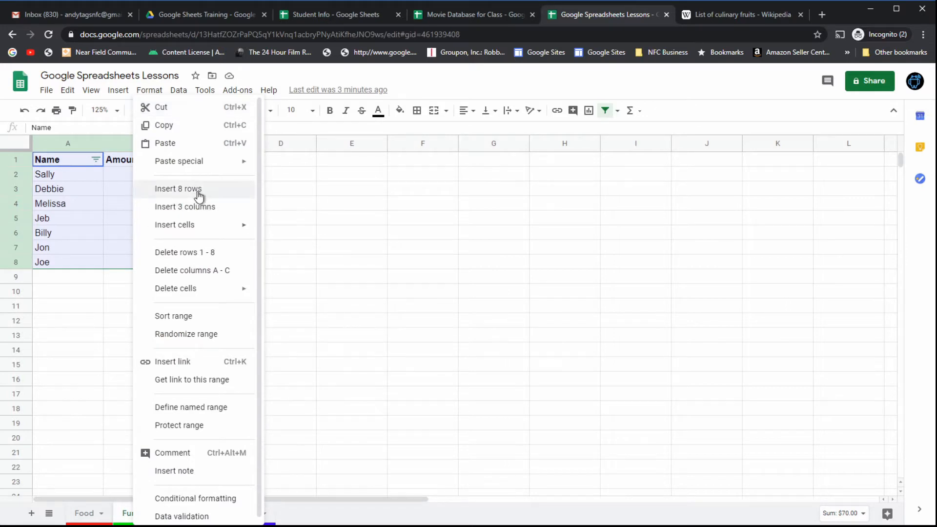
pyautogui.click(200, 130)
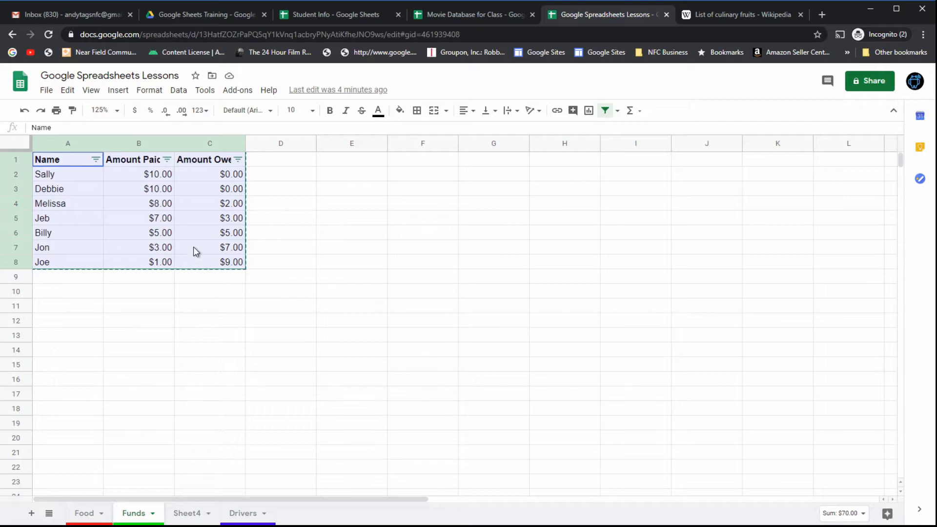
# Step: Examine the copy and paste commands for the Funds table and the paste special options for cell D9
pyautogui.rightClick(197, 231)
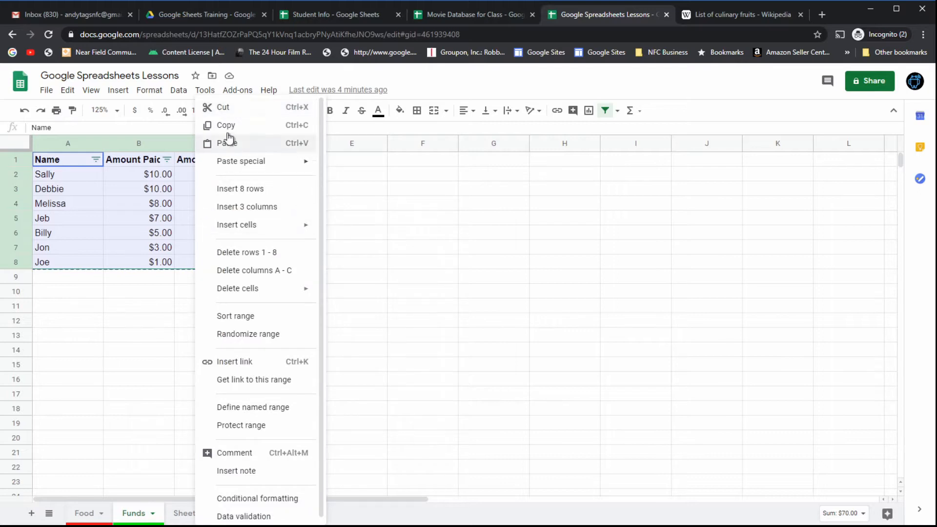
pyautogui.click(411, 231)
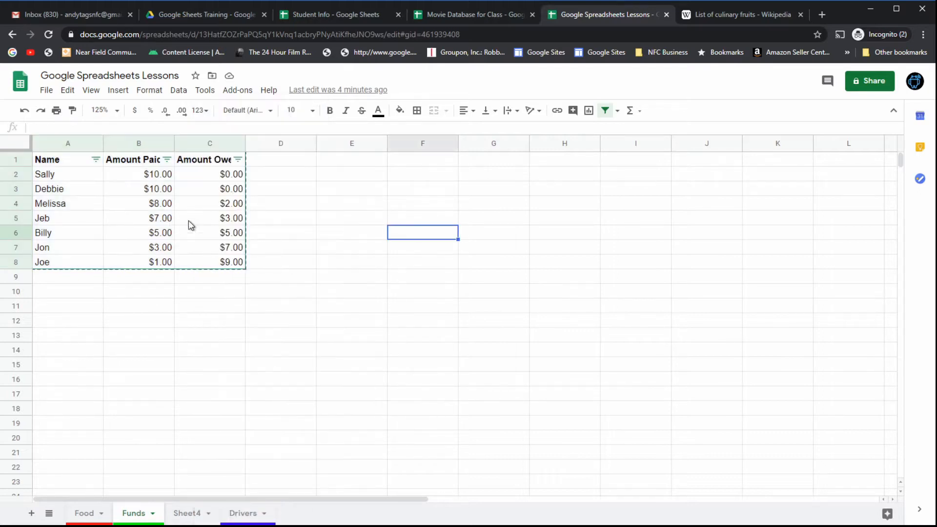
pyautogui.click(58, 164)
pyautogui.moveTo(59, 164); pyautogui.dragTo(230, 263)
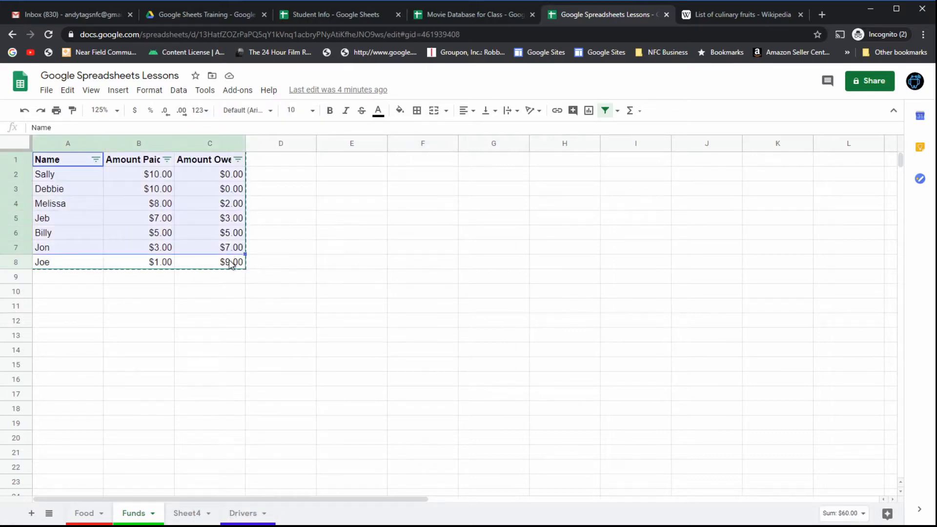
pyautogui.click(210, 295)
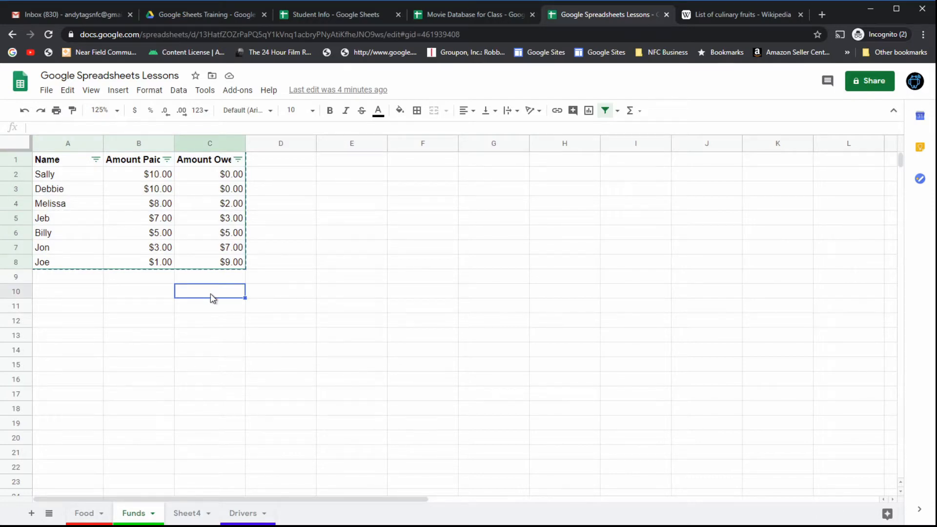
pyautogui.click(410, 306)
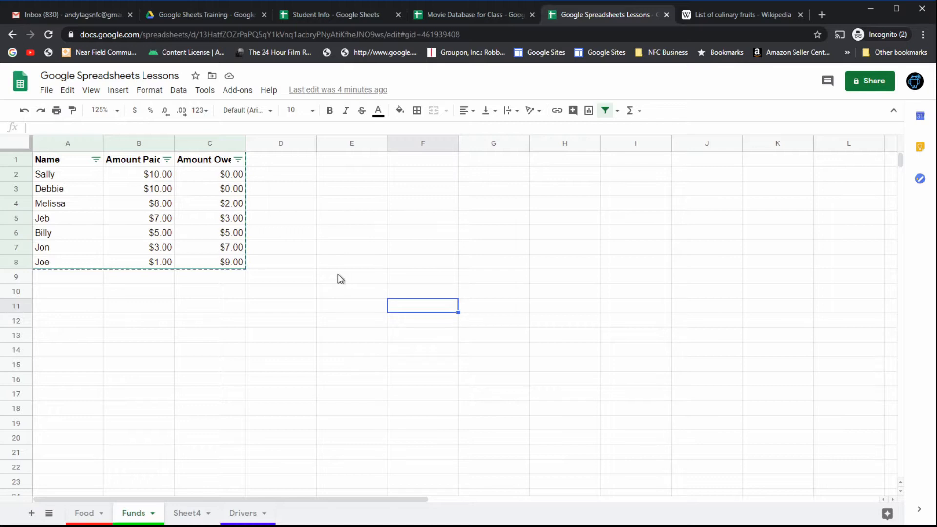
pyautogui.rightClick(292, 279)
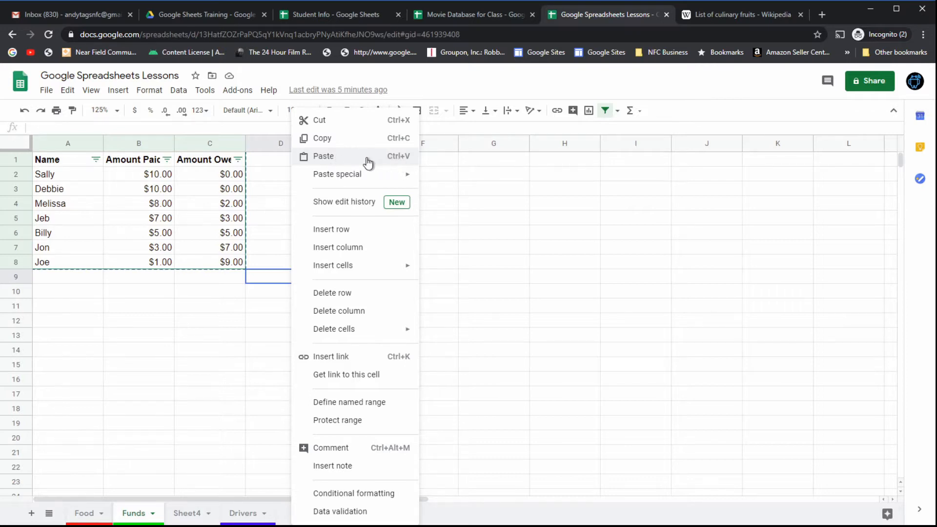
pyautogui.moveTo(368, 181)
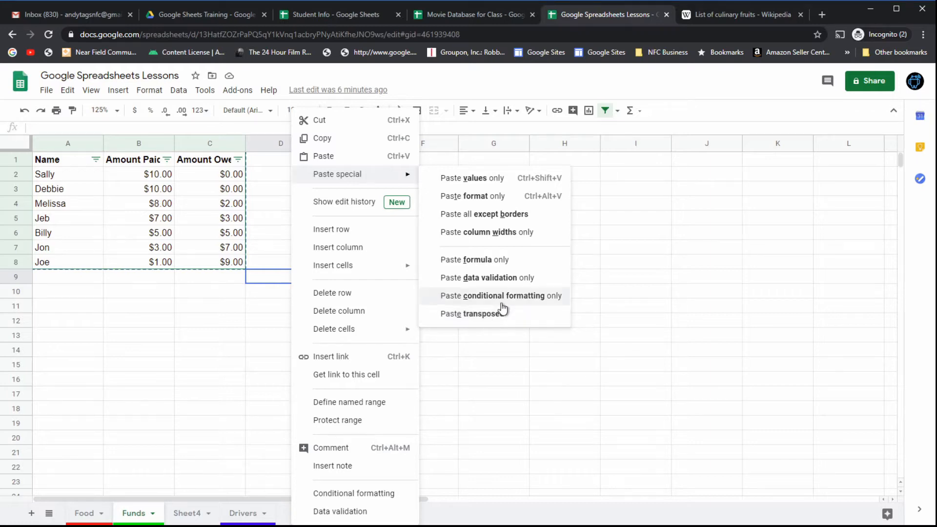
# Step: Try a regular paste of the copied table at cell A10, open the offered extension's store page, and return to the spreadsheet
pyautogui.click(70, 292)
pyautogui.rightClick(70, 296)
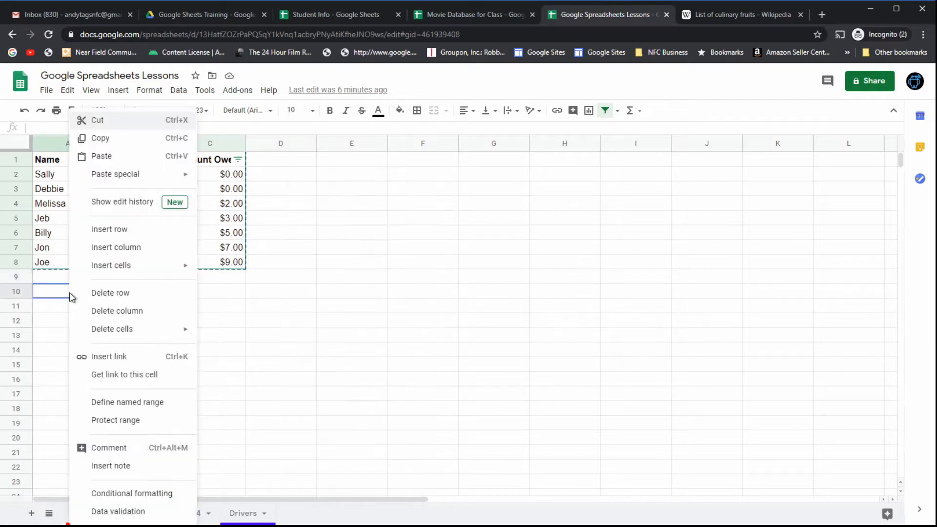
pyautogui.click(107, 155)
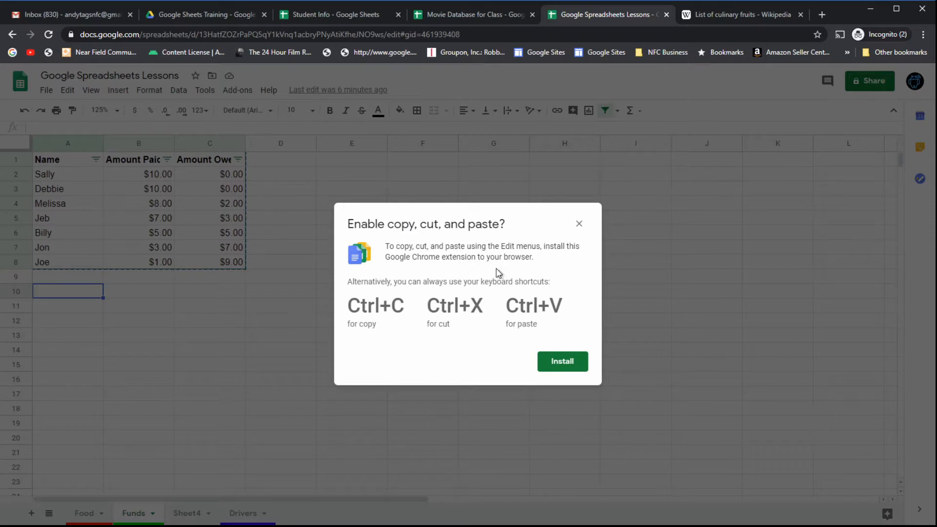
pyautogui.click(569, 367)
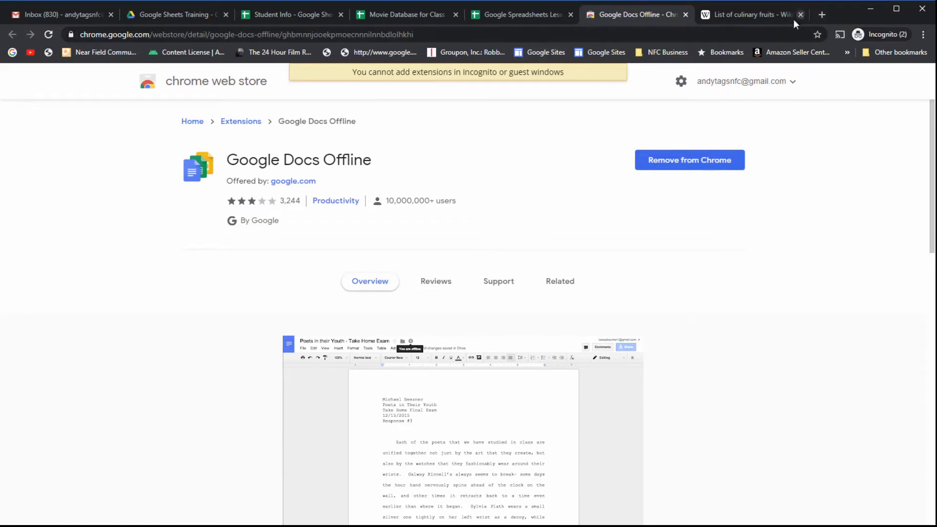
pyautogui.click(503, 16)
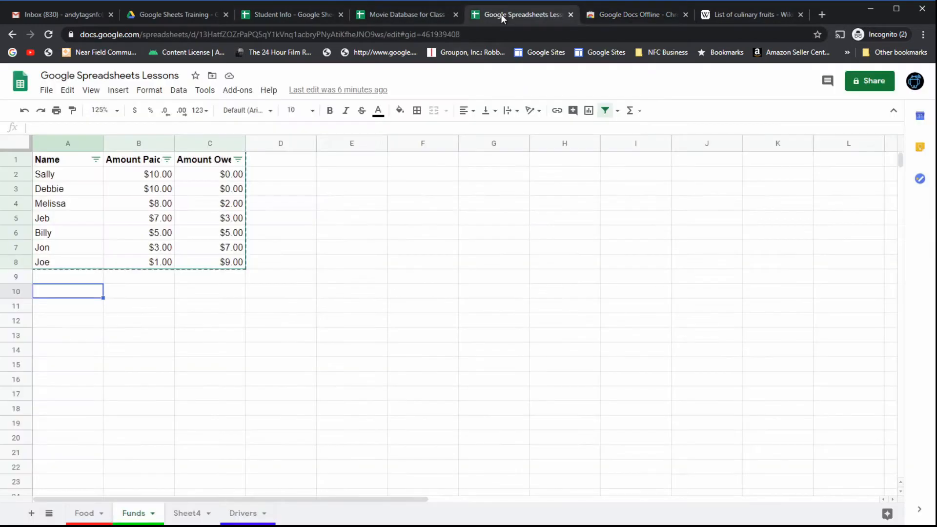
# Step: Paste only the values of the copied Funds table at cell A10 and open the paste options for the pasted range
pyautogui.rightClick(88, 291)
pyautogui.moveTo(132, 175)
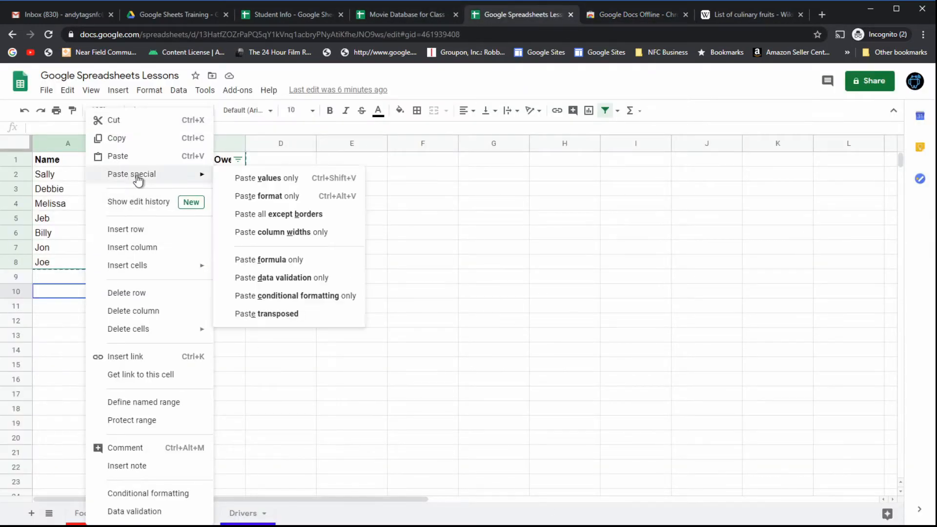
pyautogui.click(288, 179)
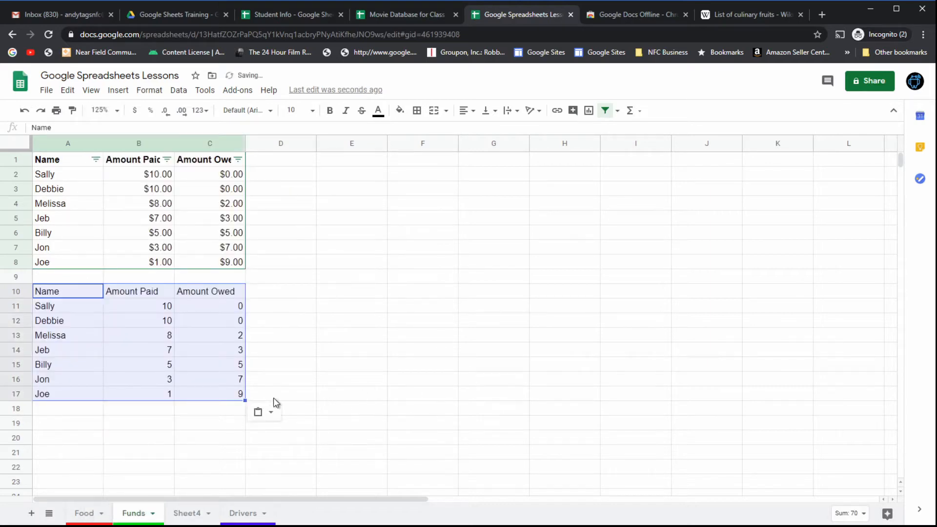
pyautogui.click(271, 412)
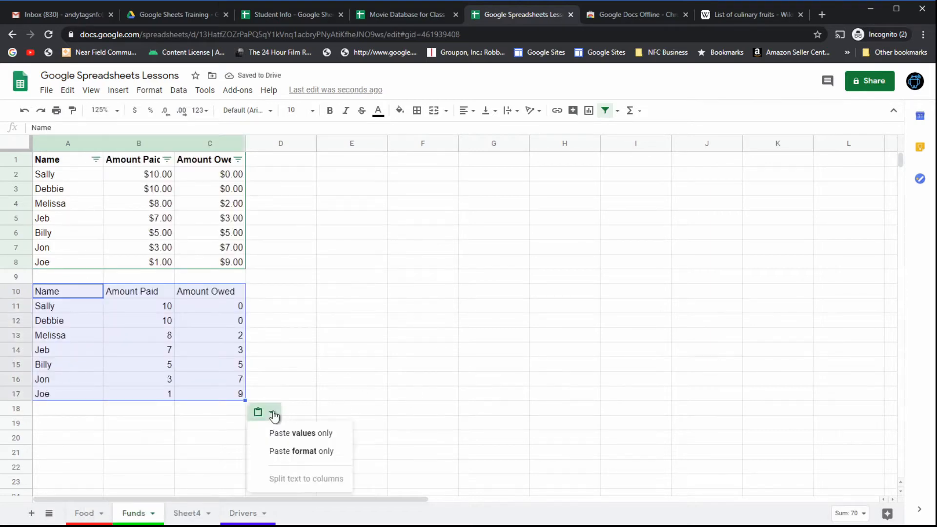
# Step: Check the contents of the pasted Amount Owed cells C11 and C12 and clear the pasted table in A10:C17
pyautogui.click(361, 374)
pyautogui.click(187, 307)
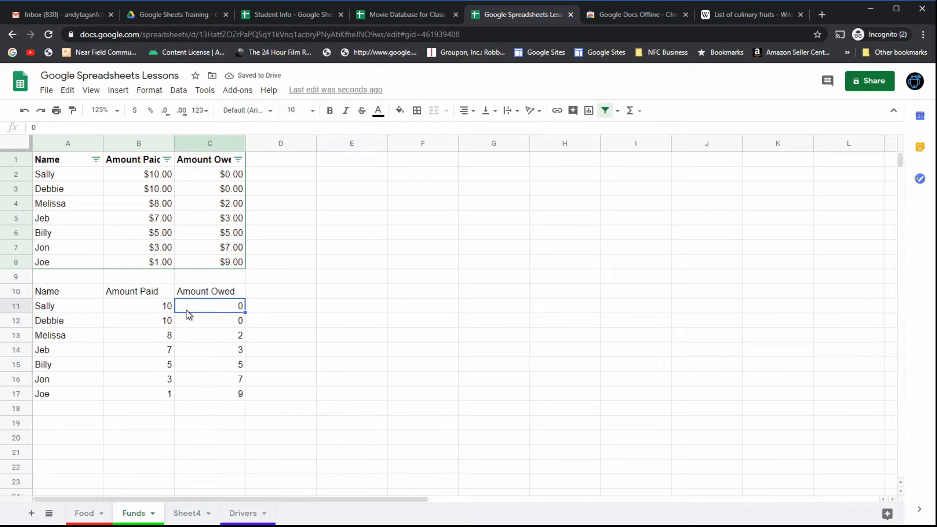
pyautogui.click(209, 320)
pyautogui.moveTo(76, 291); pyautogui.dragTo(217, 389)
pyautogui.hotkey('ctrl', 'c')
pyautogui.press('Delete')
pyautogui.click(114, 330)
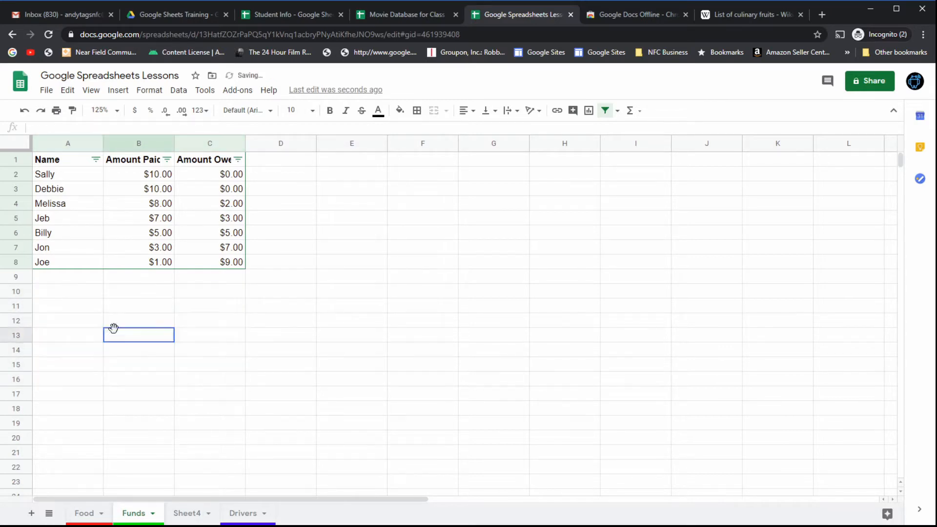
# Step: Examine the regular paste command and the paste special options for cell A10
pyautogui.click(84, 291)
pyautogui.rightClick(83, 290)
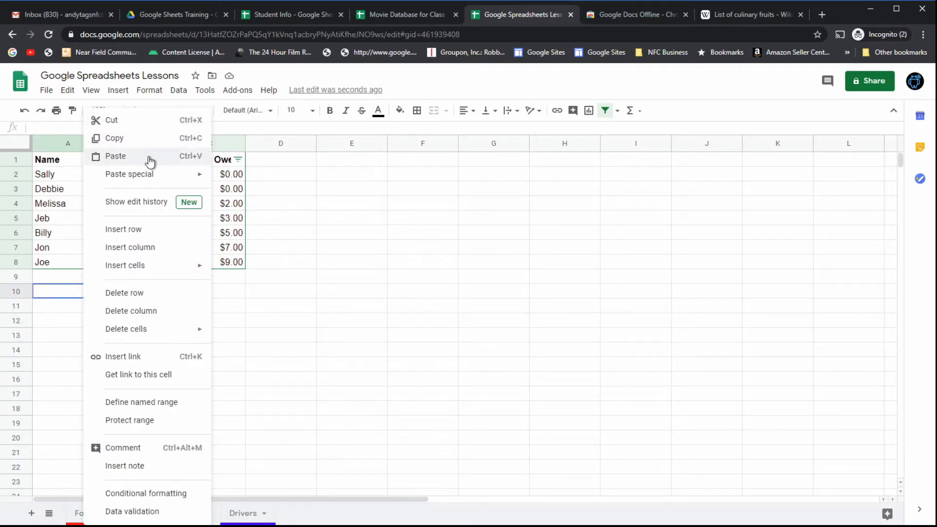
pyautogui.moveTo(153, 181)
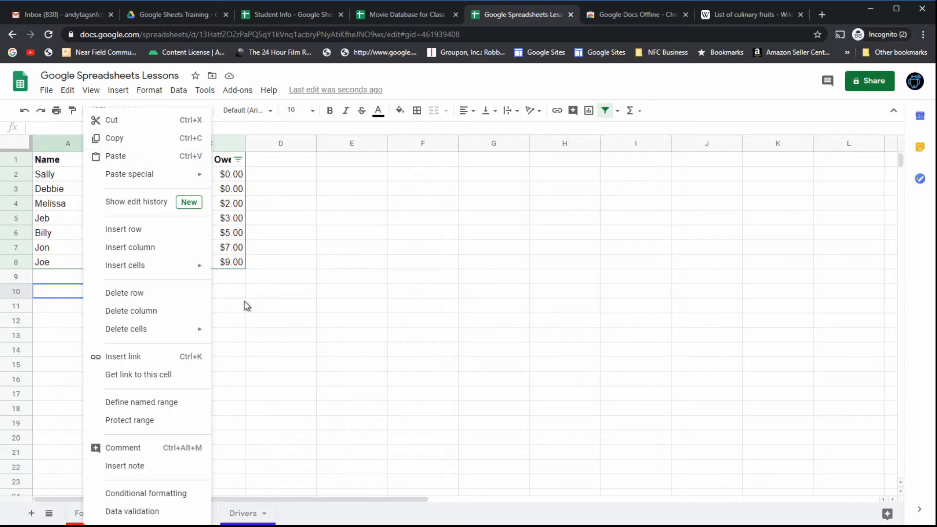
pyautogui.click(232, 296)
pyautogui.click(92, 298)
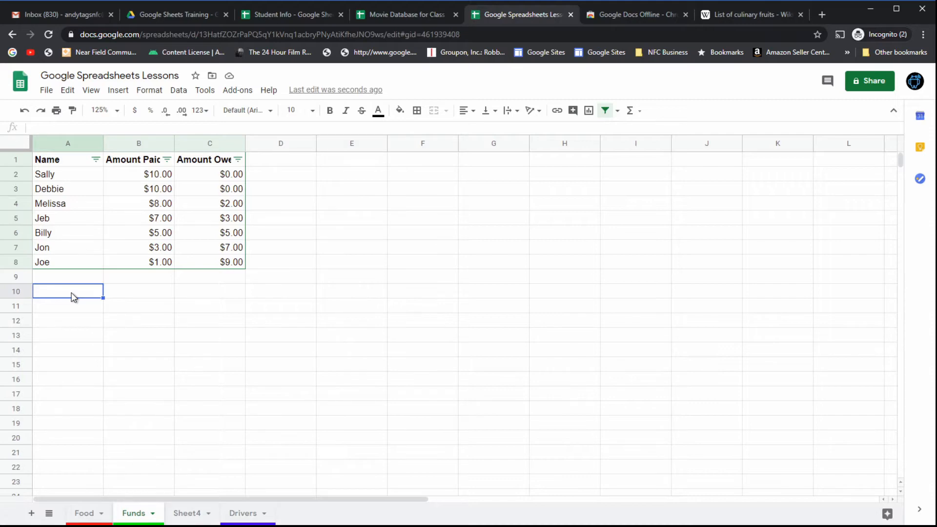
pyautogui.rightClick(73, 297)
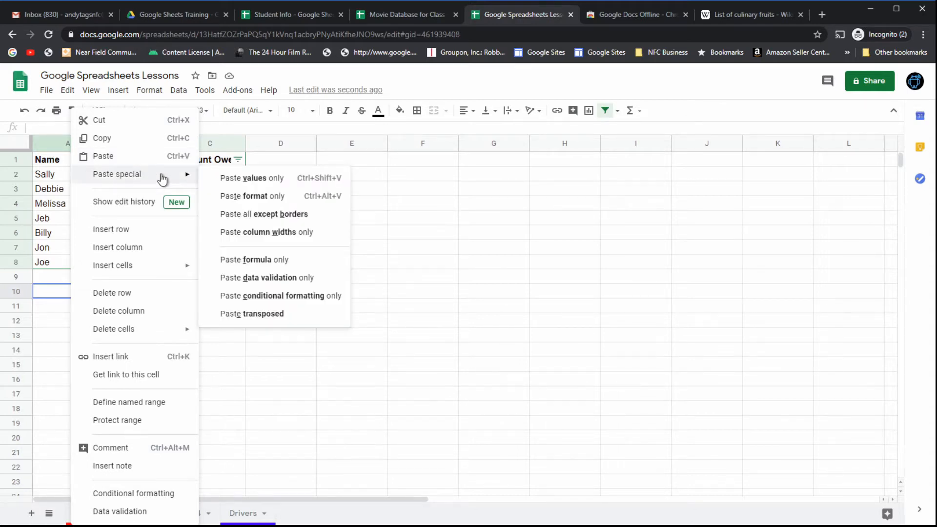
pyautogui.click(57, 293)
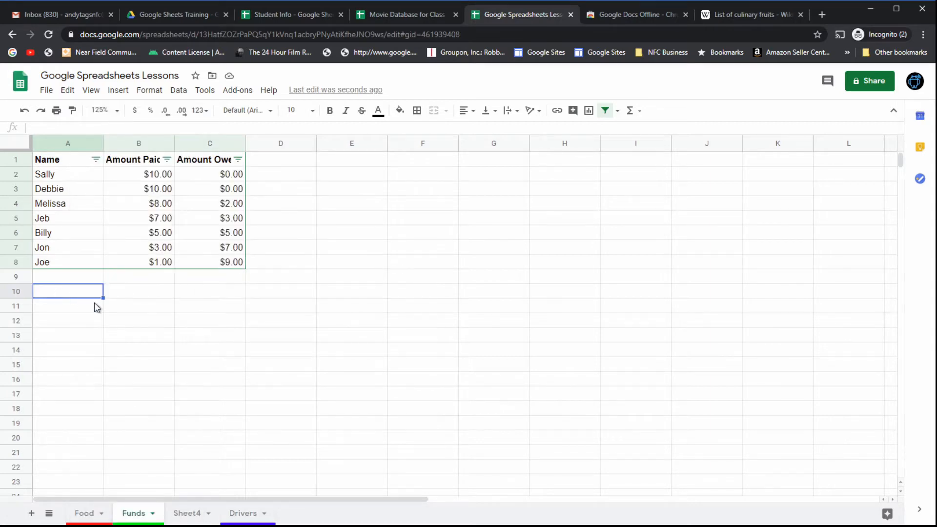
# Step: Try a regular paste of the copied table at cell A10, inspect the formula in C11, and undo the paste
pyautogui.write('Name\tAmount Paid\tAmount Owed Sally\t$10.00\t$0.00 Debbie\t$10.00\t$0.00 Melissa\t$8.00\t$2.00 Jeb\t$7.00\t$3.00 Billy\t$5.00\t$5.00 Jon\t$3.00\t$7.00 Joe\t$1.00\t$9.00')
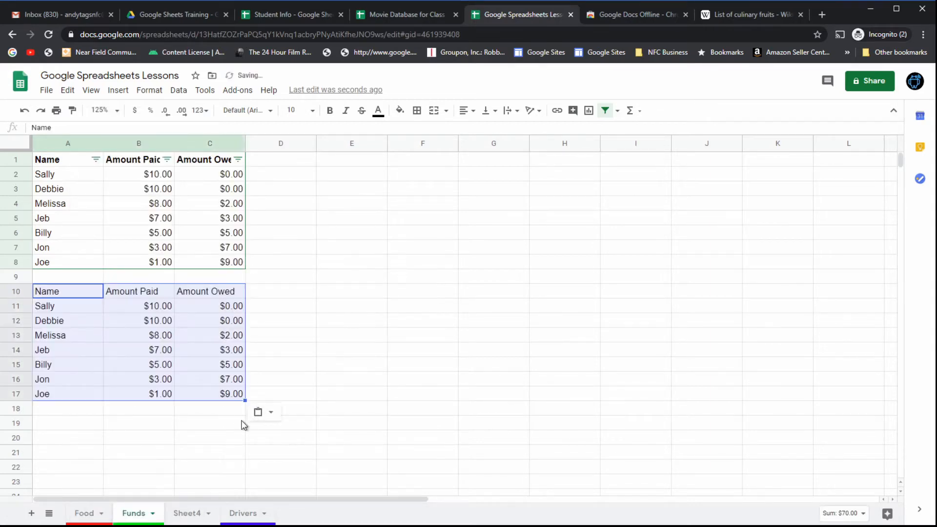
pyautogui.click(263, 419)
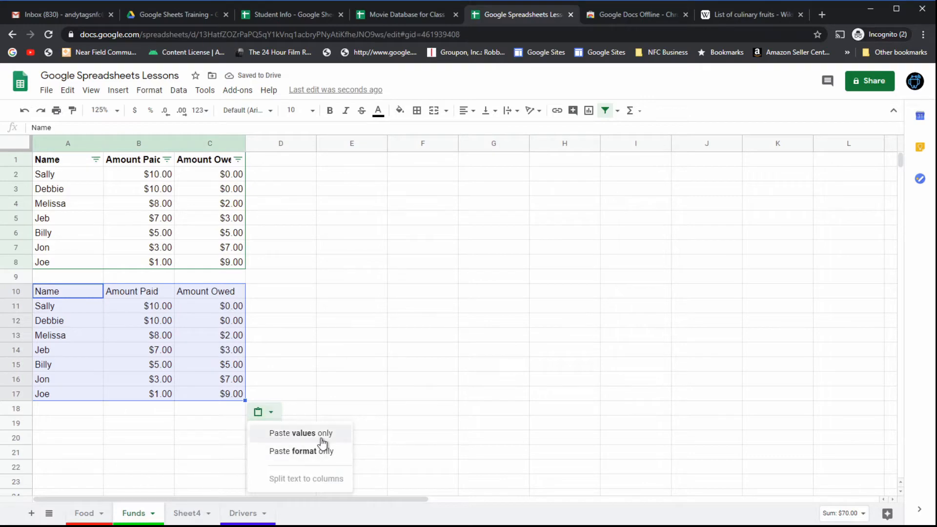
pyautogui.click(311, 293)
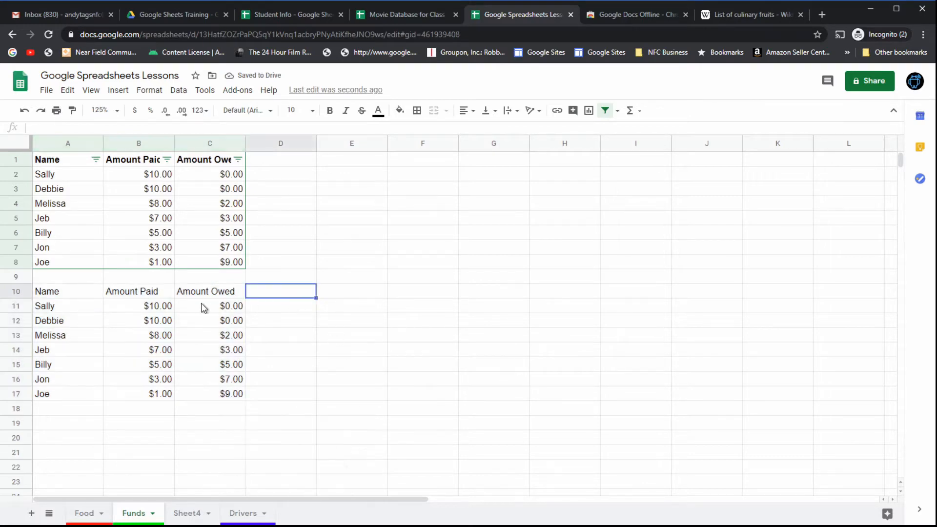
pyautogui.click(209, 307)
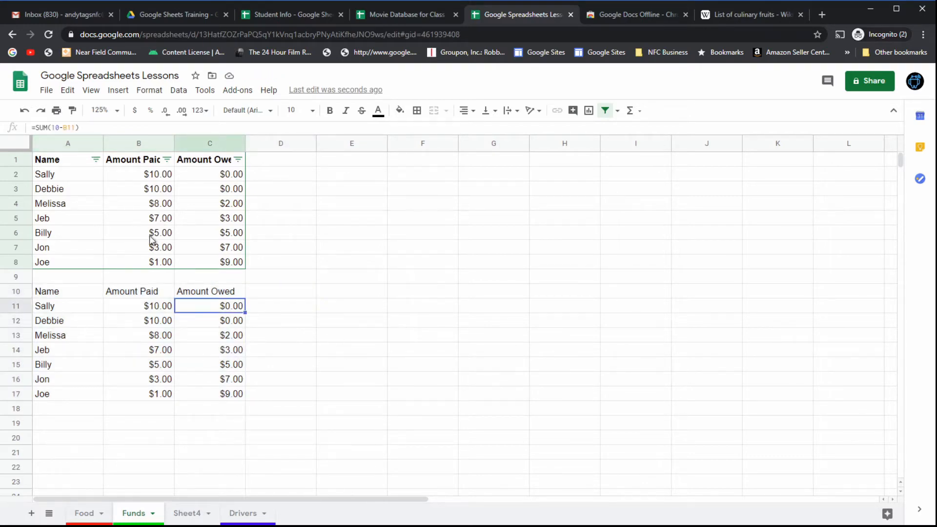
pyautogui.click(25, 110)
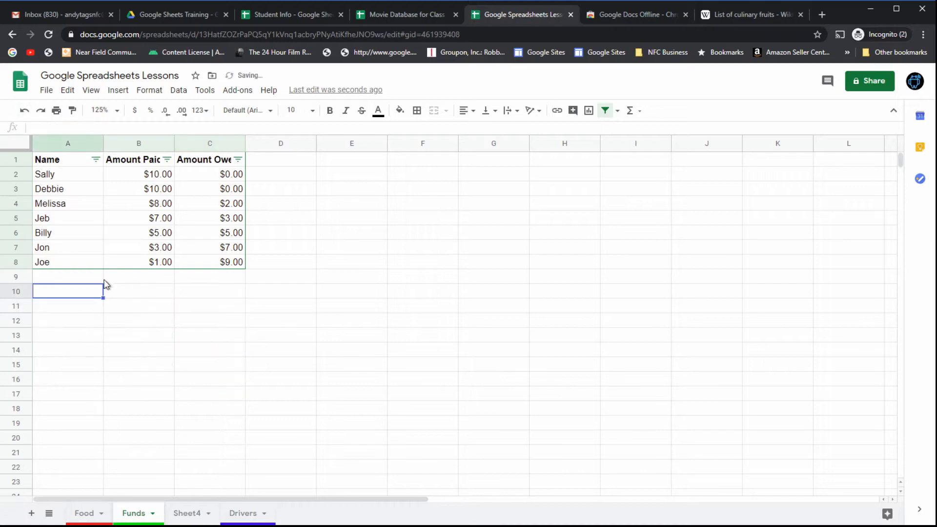
# Step: Paste only the values of the copied Funds table at cell A10
pyautogui.rightClick(83, 291)
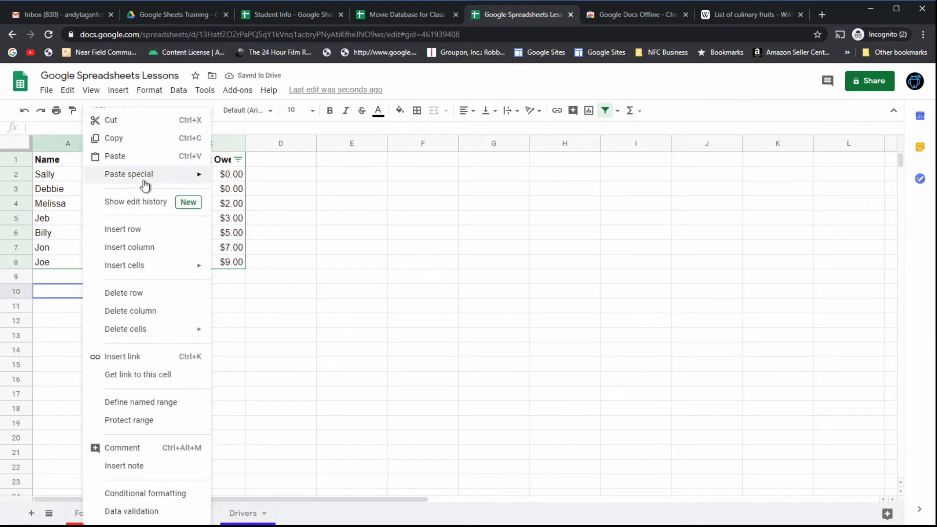
pyautogui.moveTo(146, 183)
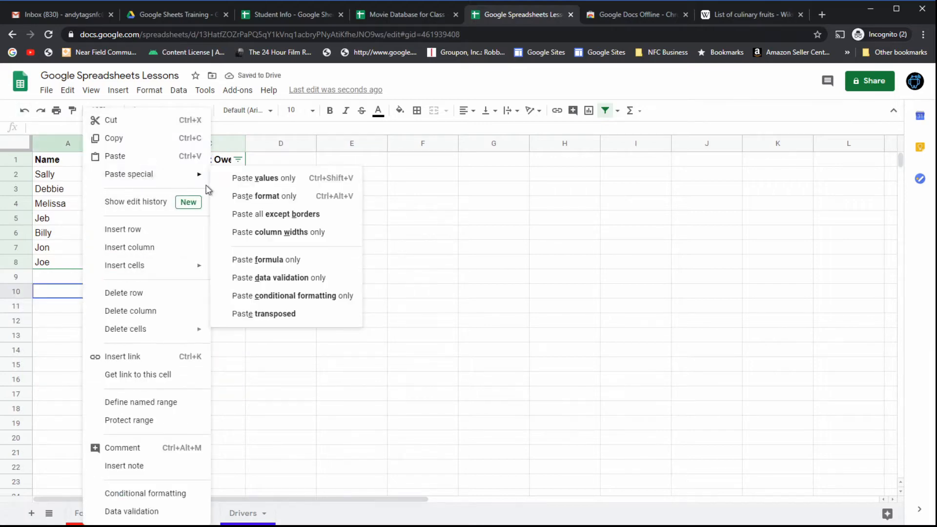
pyautogui.click(306, 179)
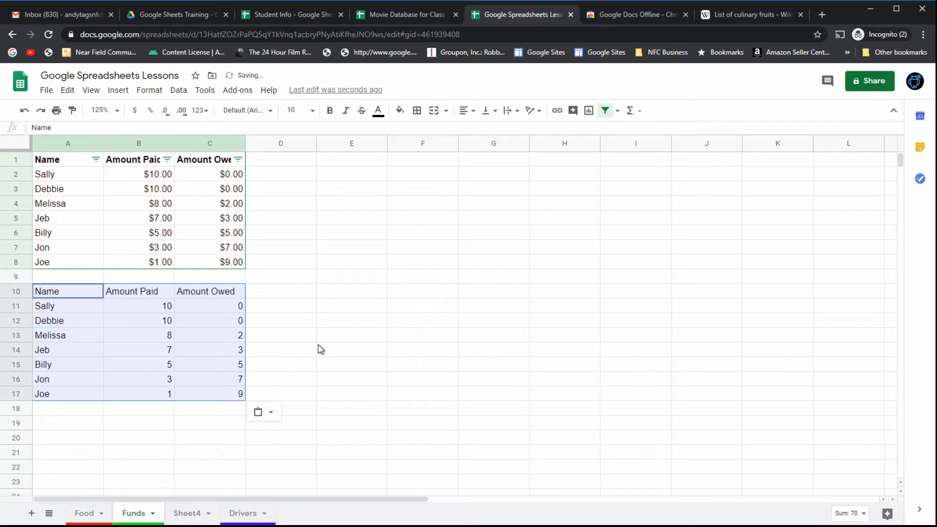
# Step: Examine the contents of cells B11, C11, C12 and C14 in the values-only copy
pyautogui.click(231, 324)
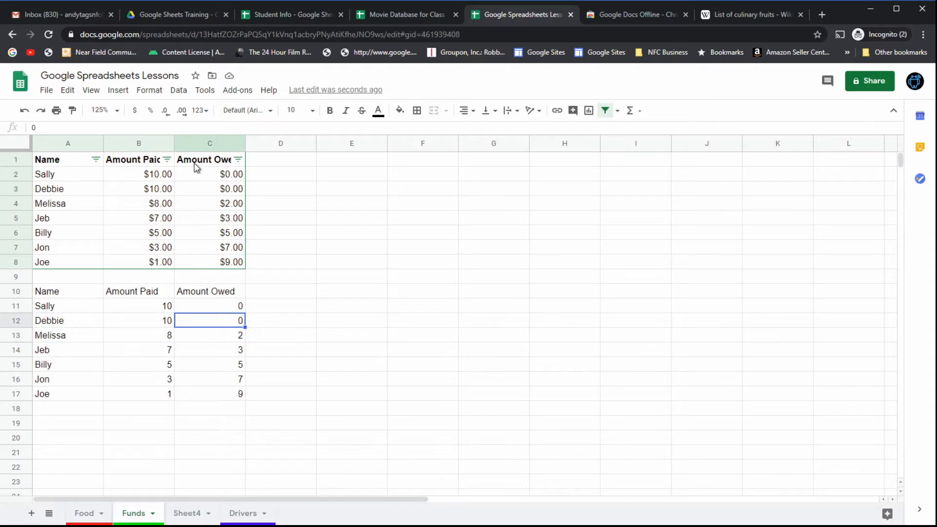
pyautogui.click(162, 307)
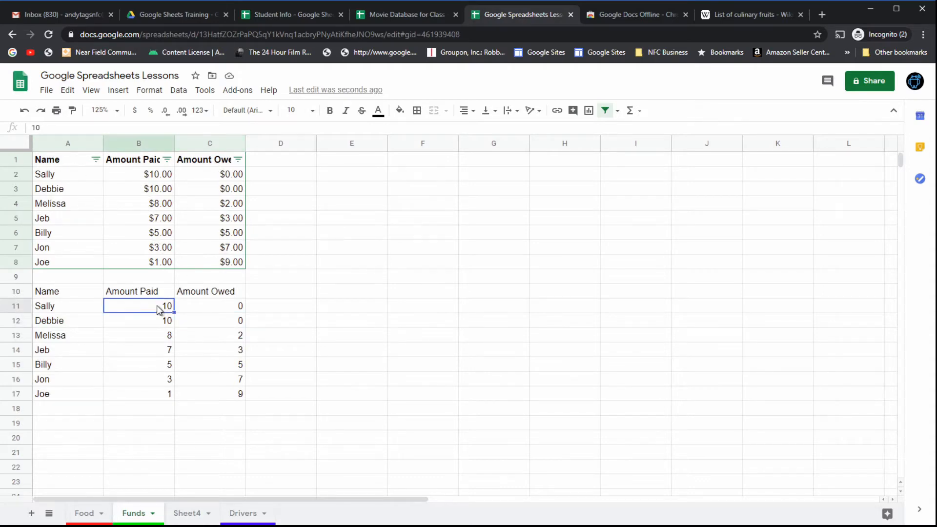
pyautogui.click(231, 311)
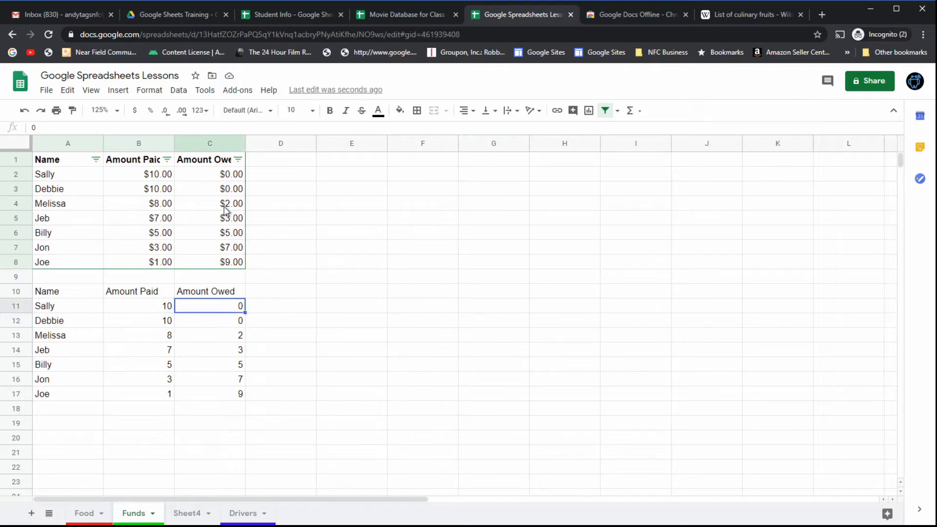
pyautogui.click(228, 325)
pyautogui.click(229, 354)
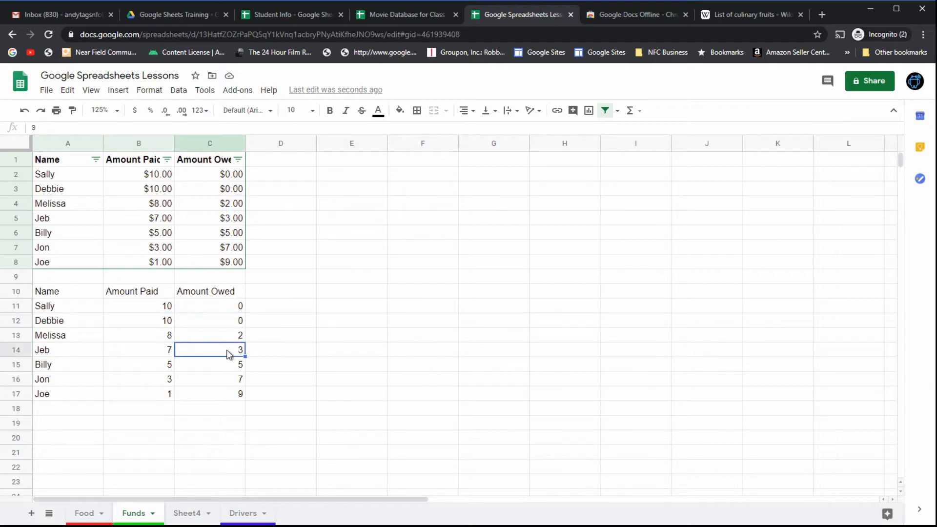
# Step: Compare the Amount Owed formulas in the original table's C4:C8 with the pasted values in C11, C14 and C15
pyautogui.click(232, 237)
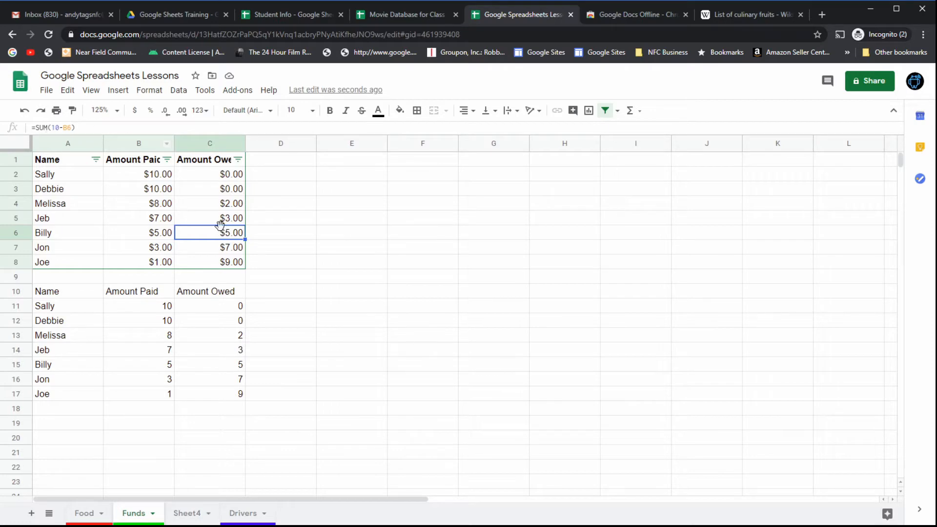
pyautogui.click(226, 244)
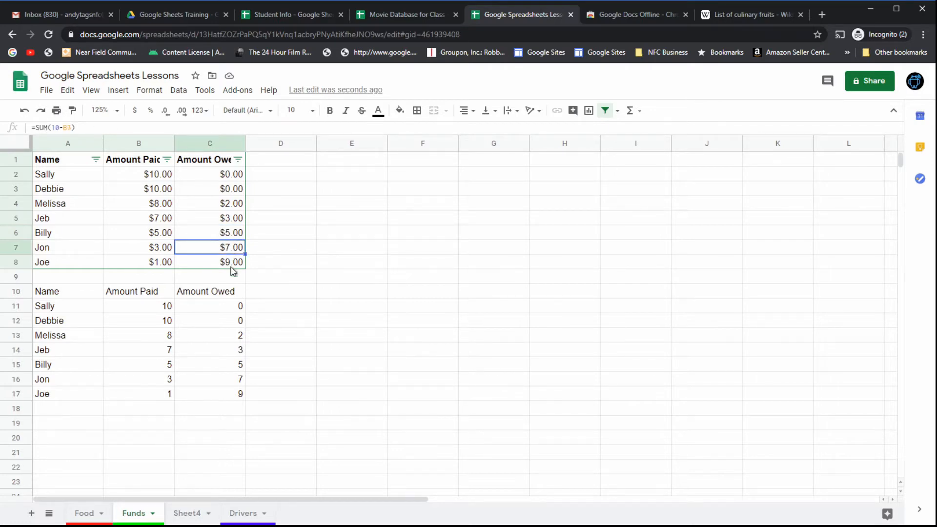
pyautogui.click(233, 265)
pyautogui.doubleClick(227, 207)
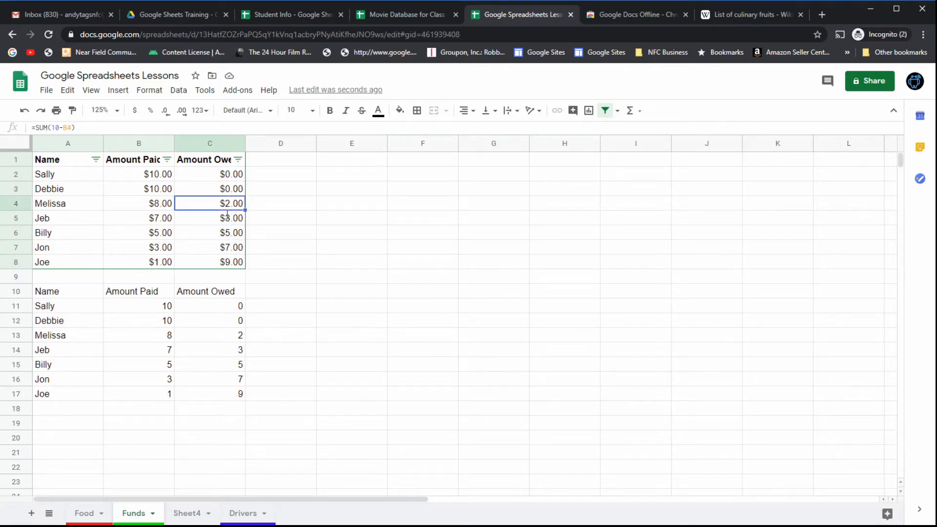
pyautogui.click(266, 233)
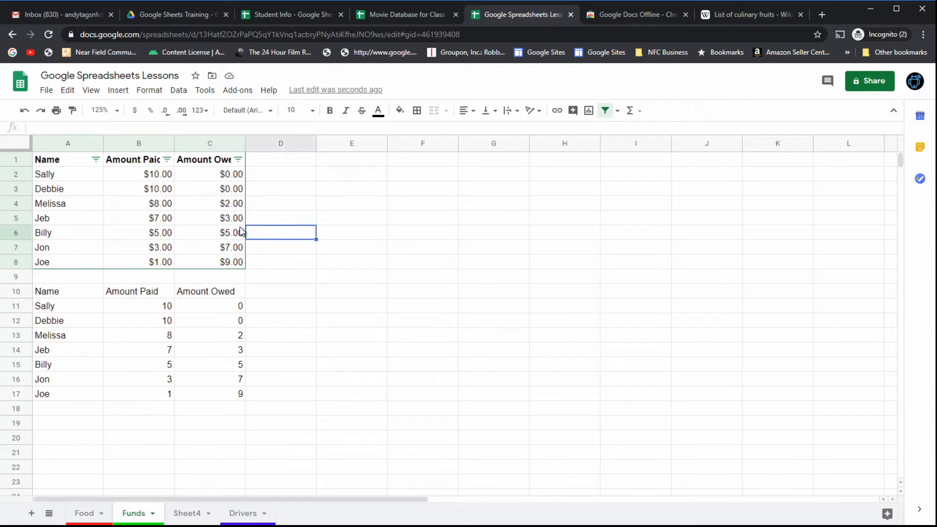
pyautogui.click(185, 215)
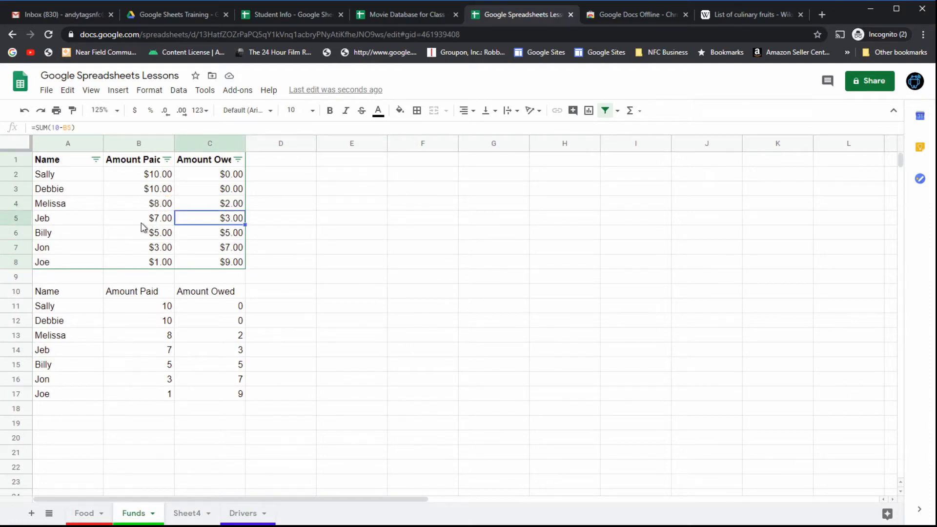
pyautogui.click(236, 248)
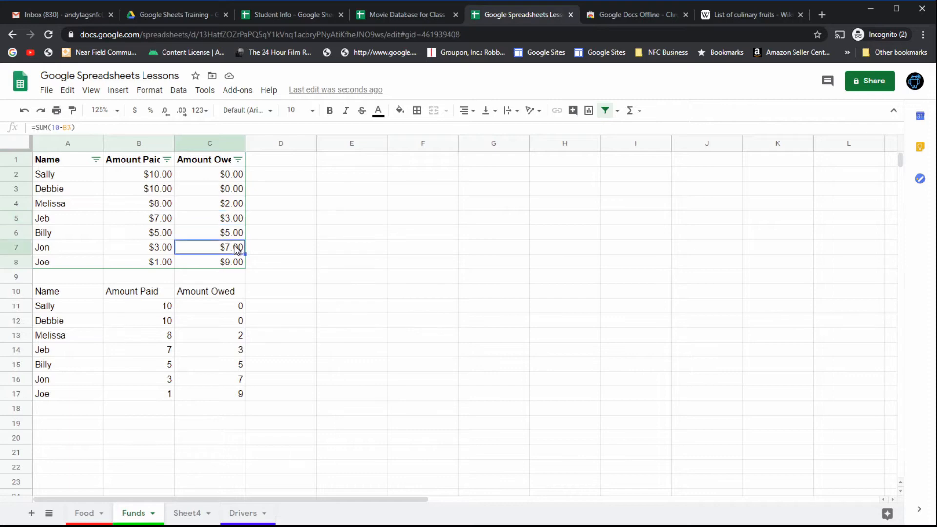
pyautogui.click(211, 309)
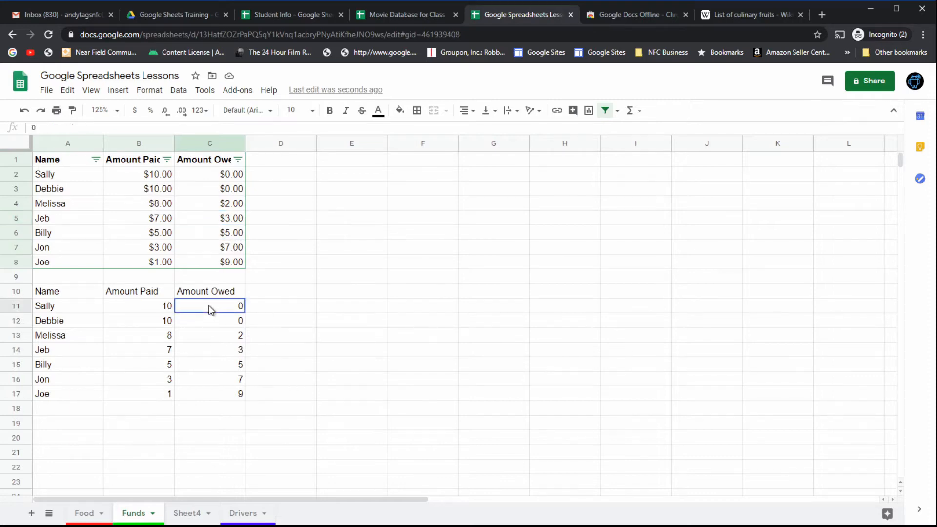
pyautogui.click(229, 368)
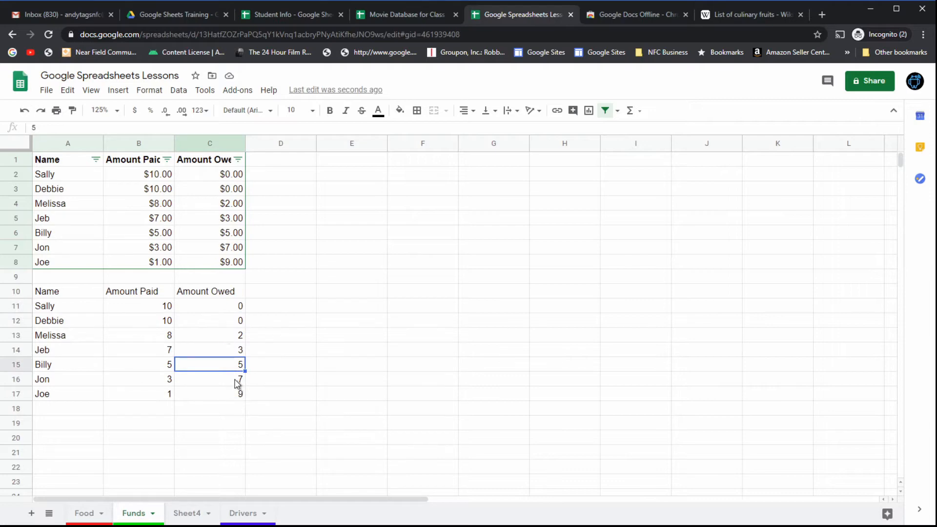
pyautogui.click(235, 355)
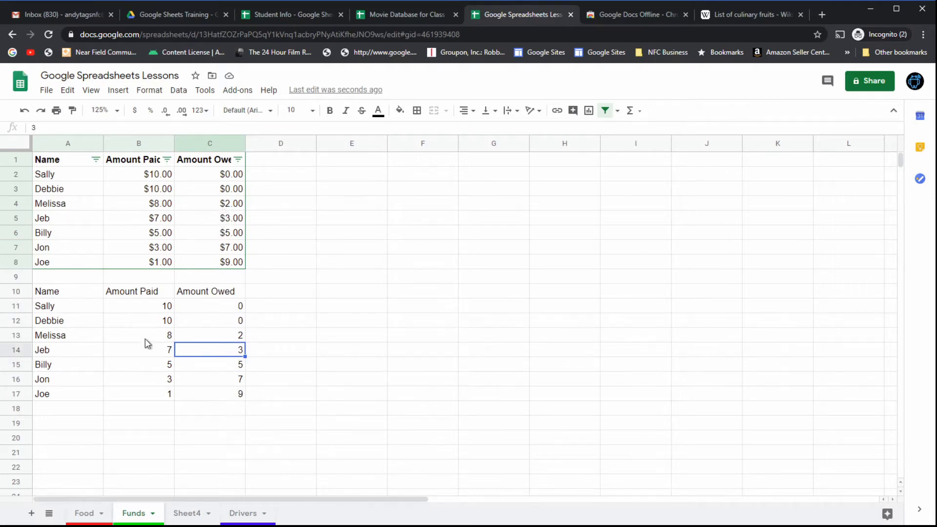
# Step: Clear the values-only copy of the Funds table from A10:C17
pyautogui.moveTo(87, 296); pyautogui.dragTo(226, 393)
pyautogui.press('Delete')
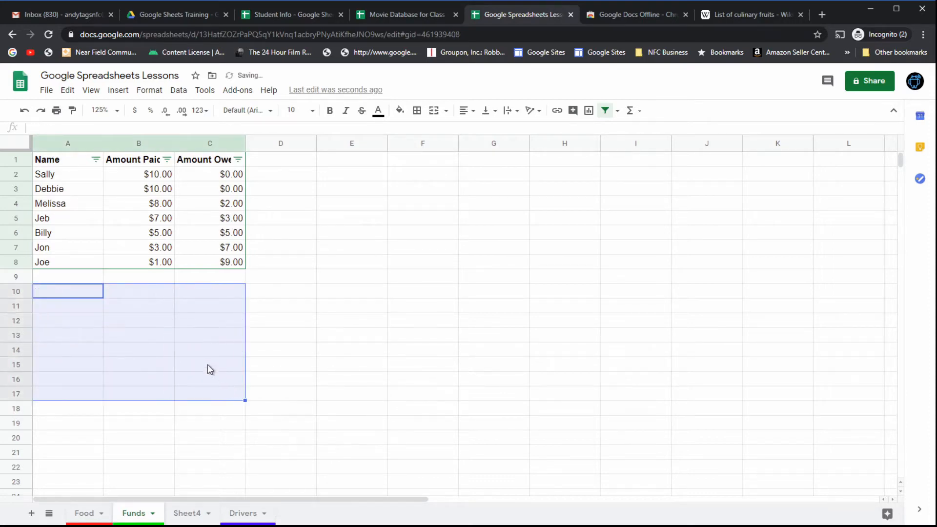
pyautogui.click(159, 326)
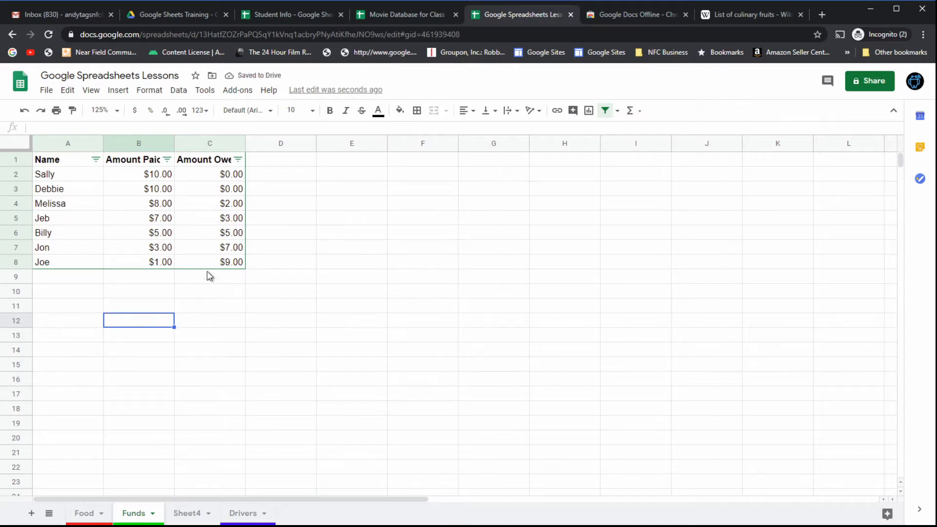
# Step: Examine the Amount Owed formulas in cells C2, C4 and C6 of the original table
pyautogui.click(215, 206)
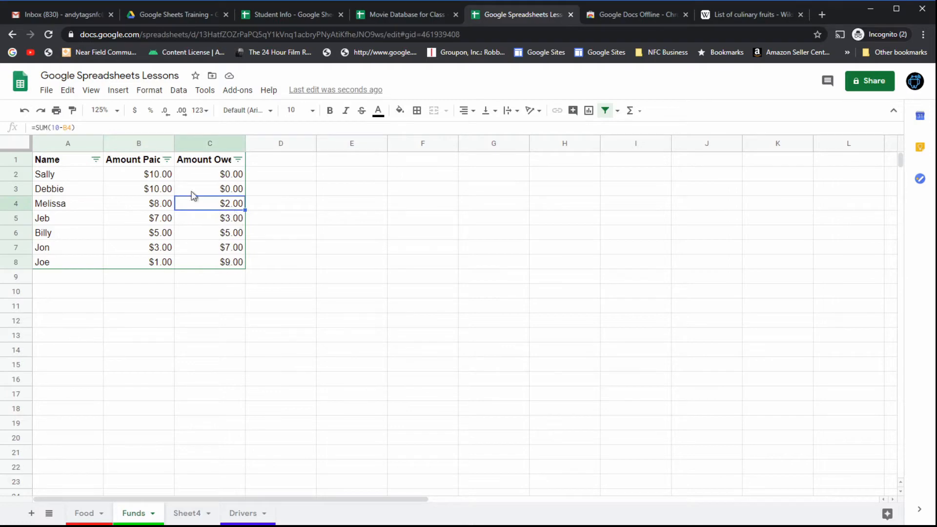
pyautogui.click(226, 234)
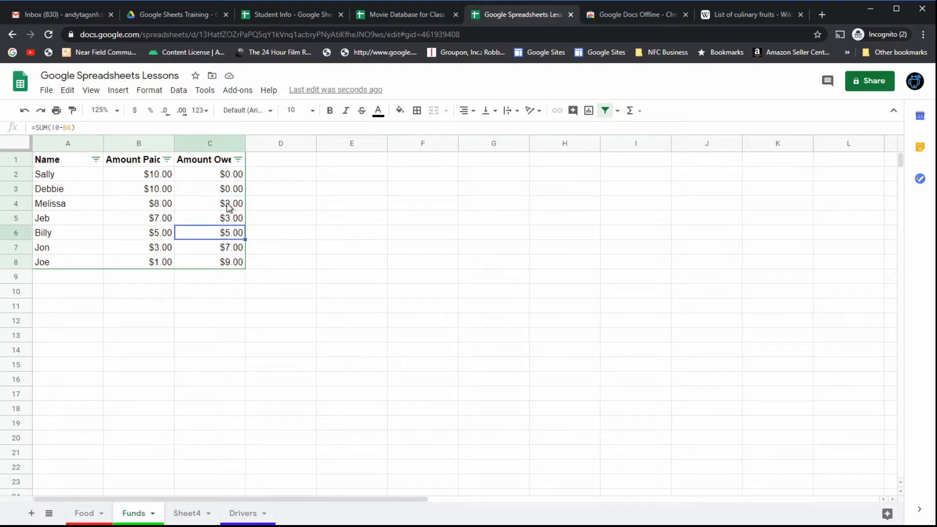
pyautogui.click(229, 208)
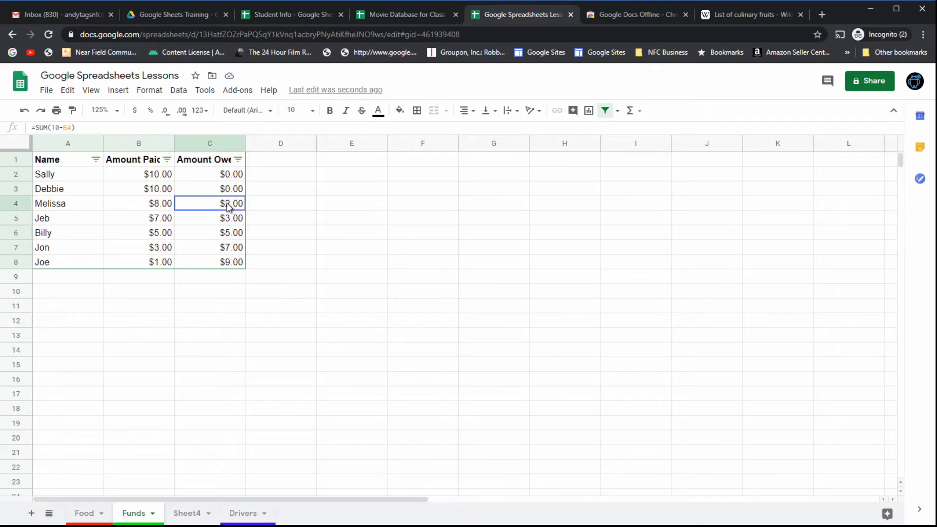
pyautogui.click(233, 237)
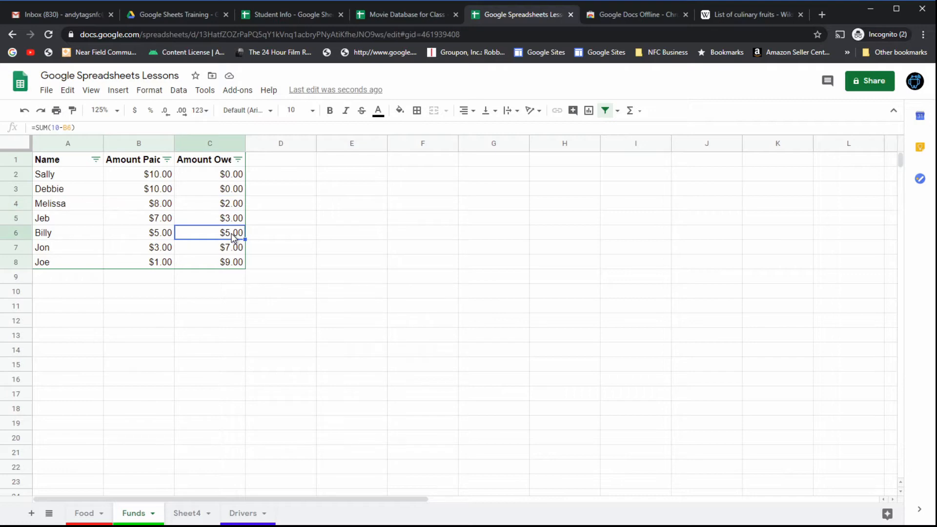
pyautogui.click(231, 179)
pyautogui.click(230, 239)
pyautogui.click(158, 210)
# Step: Copy the Funds table A1:C8 and paste it as values only into cell A1 of a new sheet
pyautogui.moveTo(66, 159); pyautogui.dragTo(236, 261)
pyautogui.rightClick(186, 222)
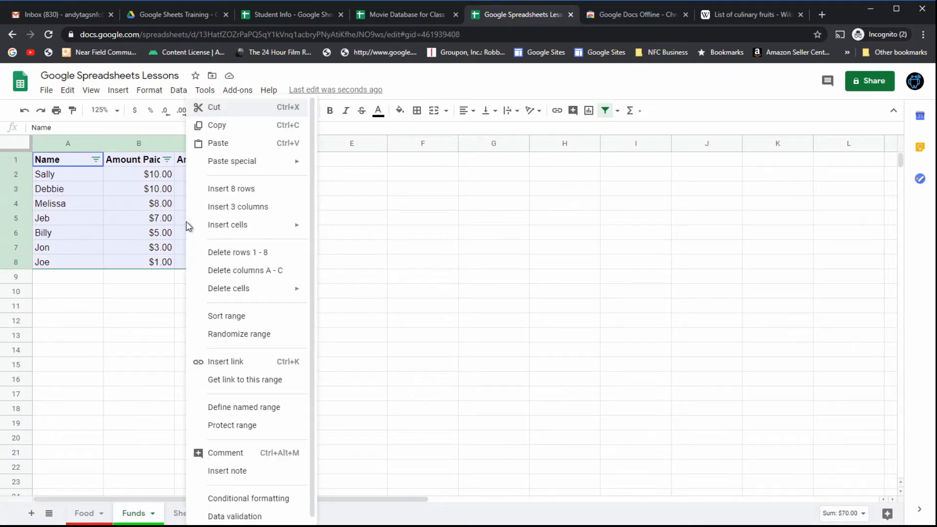
pyautogui.click(215, 125)
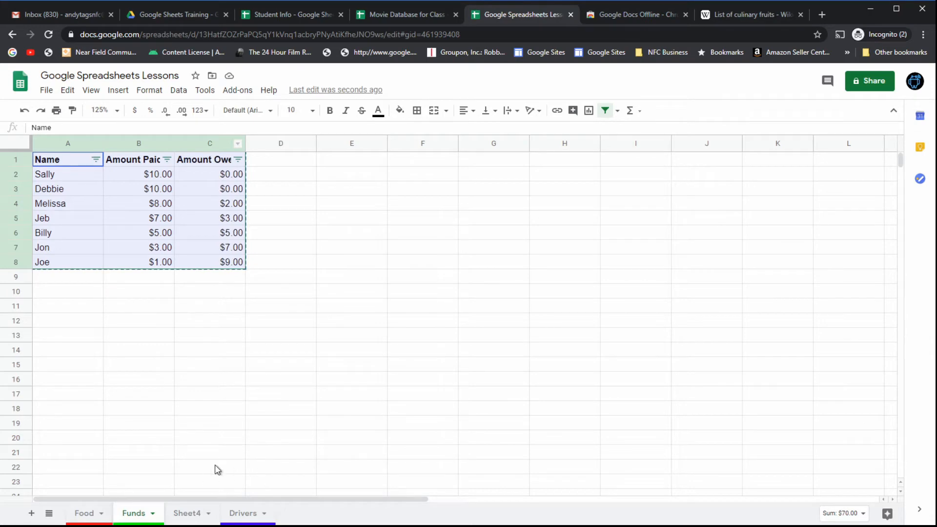
pyautogui.click(32, 514)
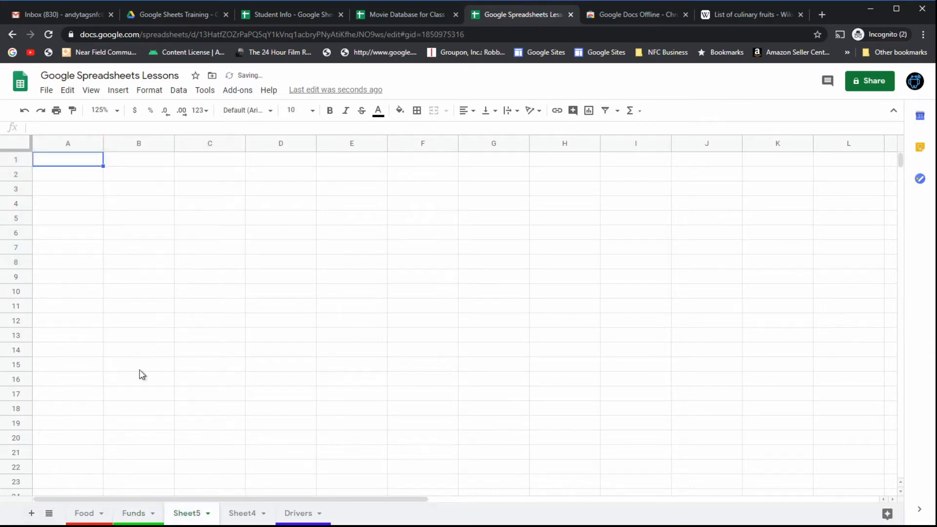
pyautogui.rightClick(76, 161)
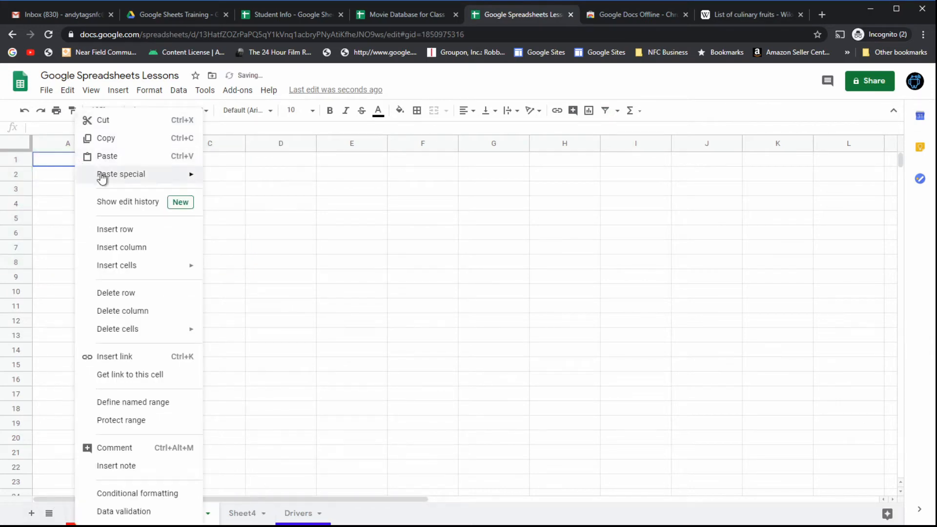
pyautogui.moveTo(106, 180)
pyautogui.click(251, 179)
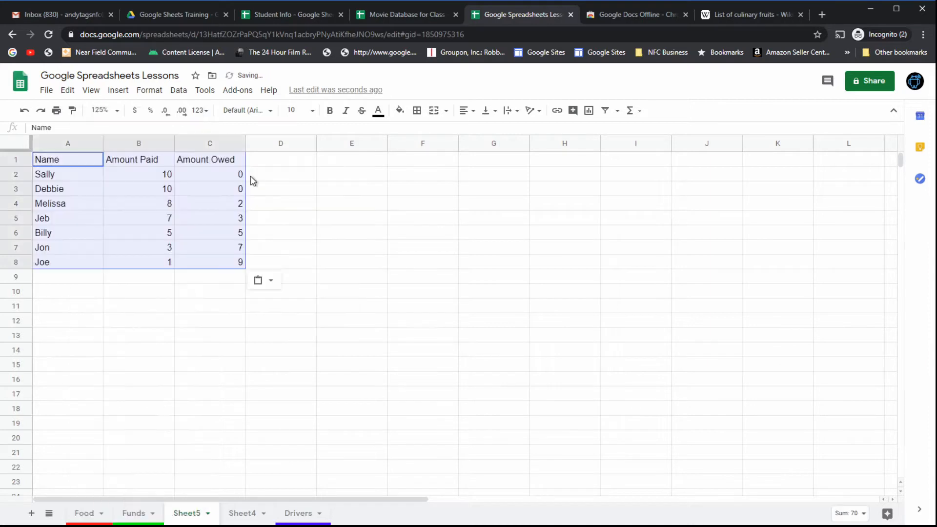
# Step: Examine the contents of cells C6, C7 and C8 in the values-only copy on Sheet5
pyautogui.click(211, 238)
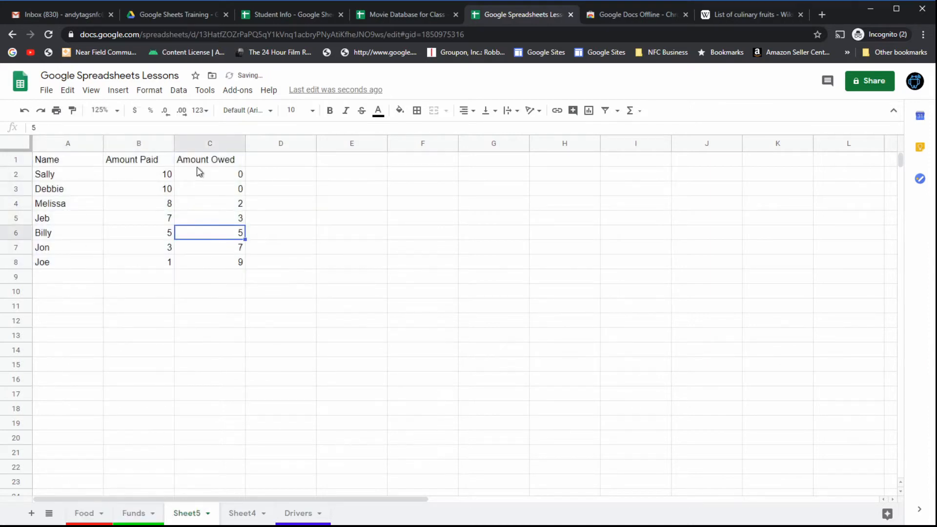
pyautogui.moveTo(229, 264); pyautogui.dragTo(215, 277)
pyautogui.click(227, 250)
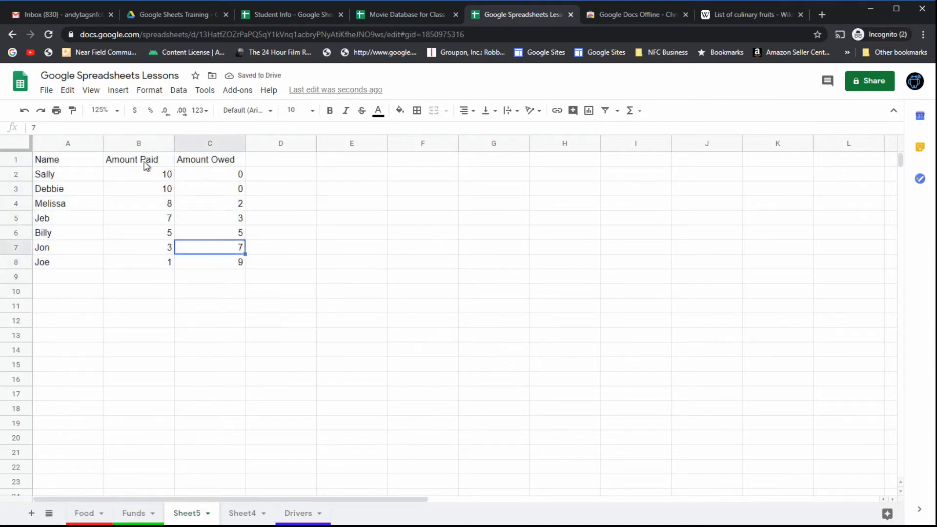
# Step: Format the Amount Paid and Amount Owed columns on Sheet5 as currency
pyautogui.click(138, 143)
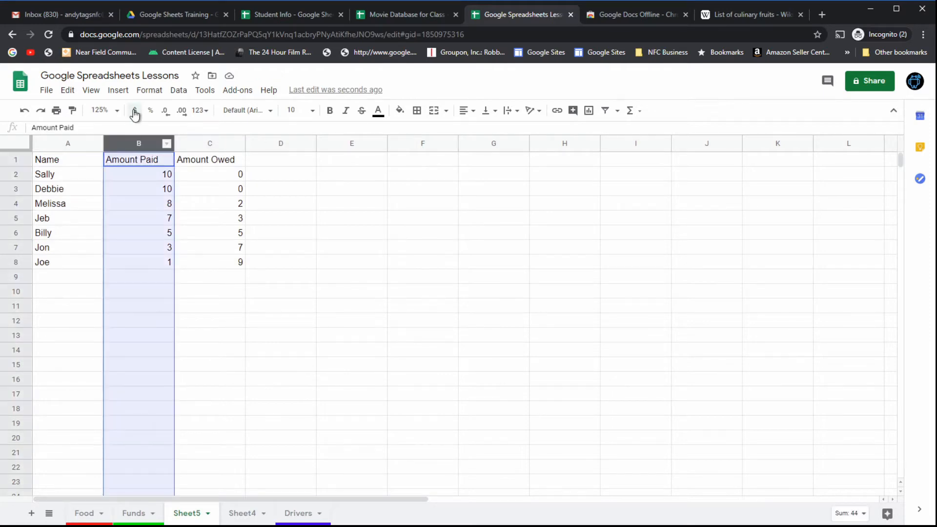
pyautogui.click(135, 110)
pyautogui.click(220, 144)
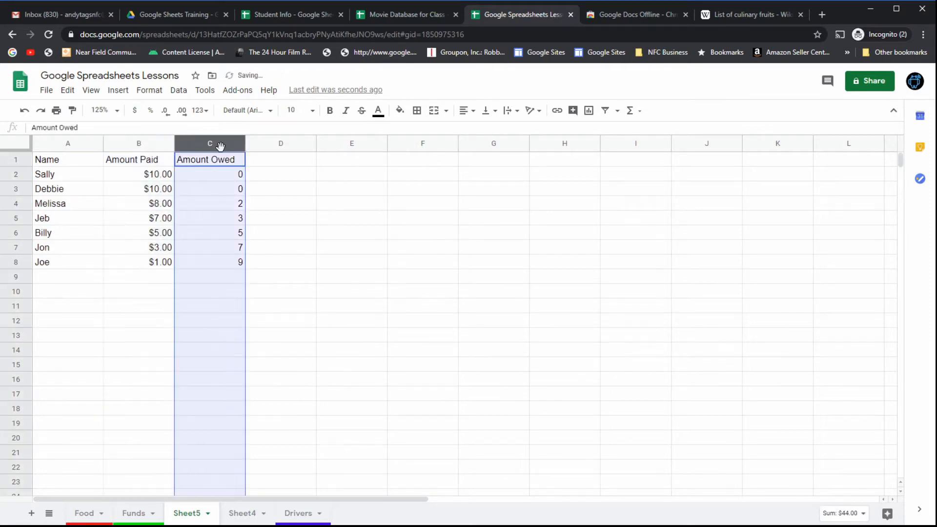
pyautogui.click(135, 112)
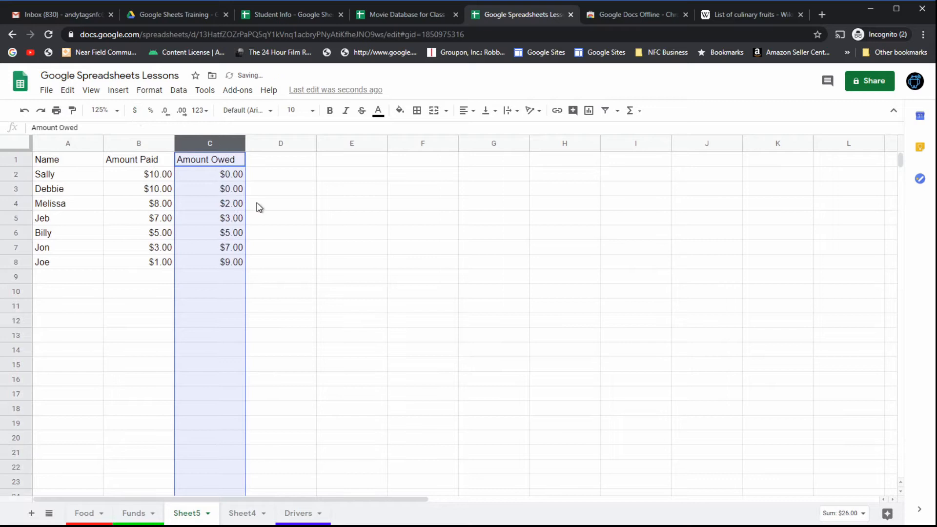
# Step: Examine the underlying contents of the currency-formatted Amount Paid and Amount Owed cells on Sheet5
pyautogui.click(233, 247)
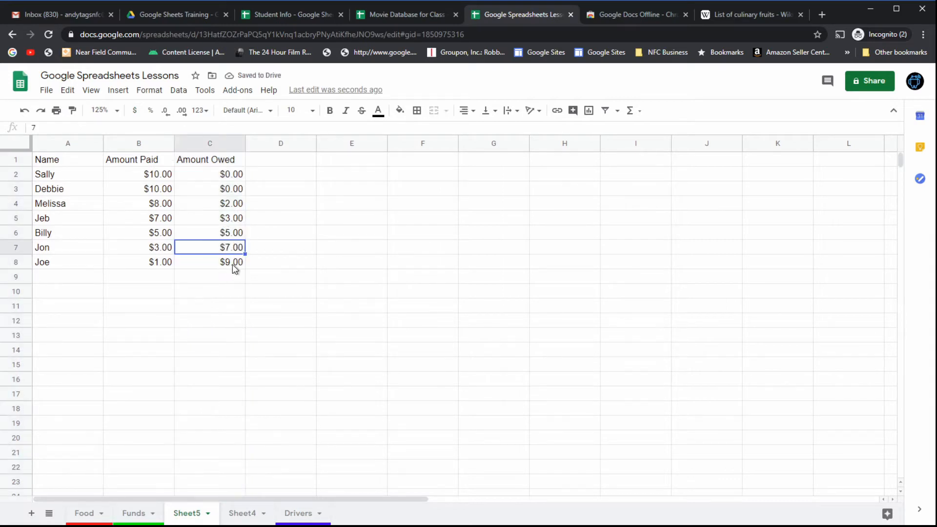
pyautogui.click(157, 180)
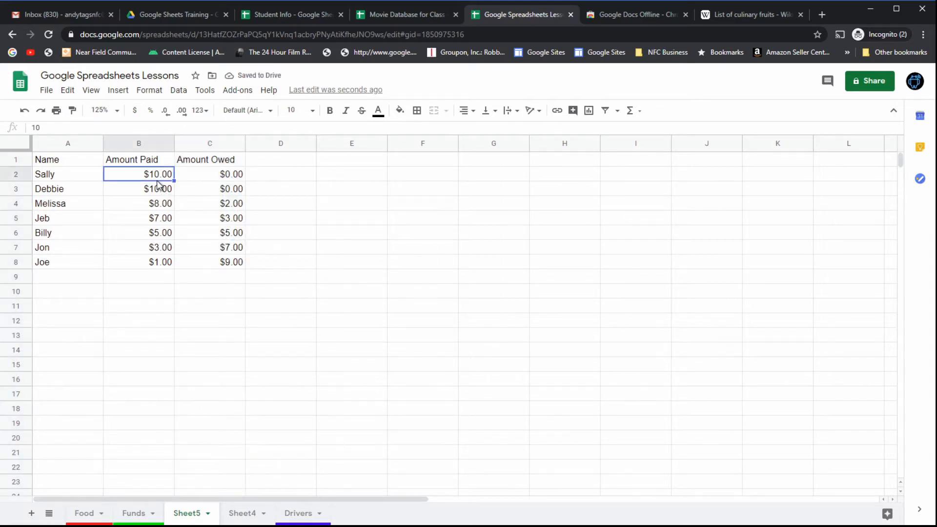
pyautogui.click(152, 203)
pyautogui.click(152, 225)
pyautogui.click(237, 205)
pyautogui.click(229, 233)
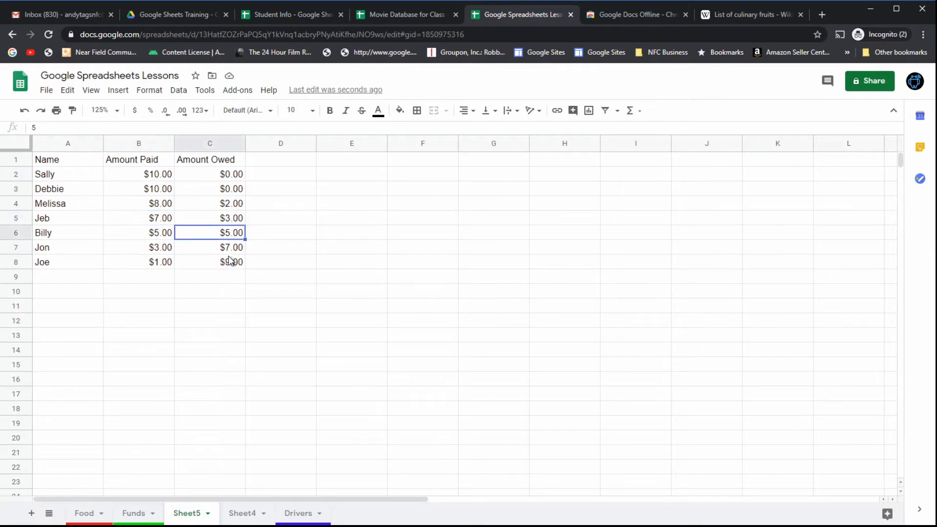
pyautogui.click(228, 262)
pyautogui.click(235, 205)
pyautogui.click(235, 247)
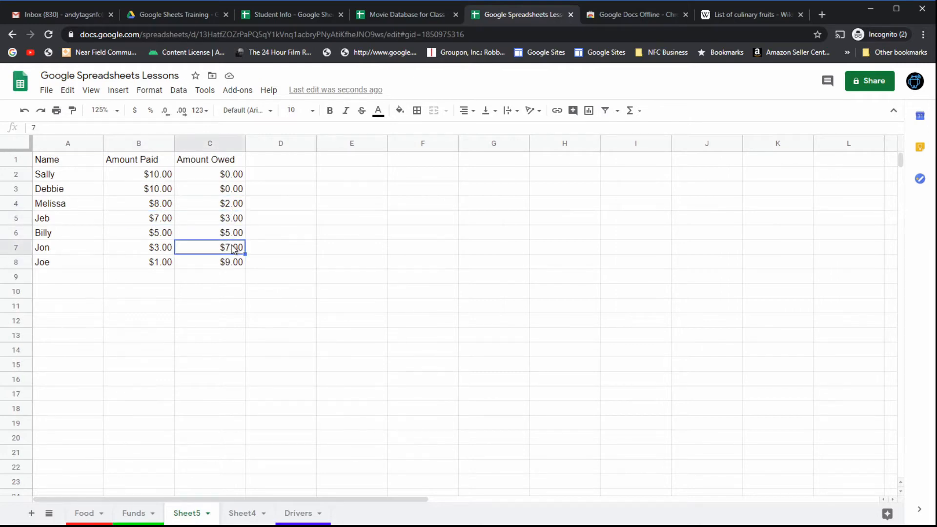
pyautogui.click(235, 218)
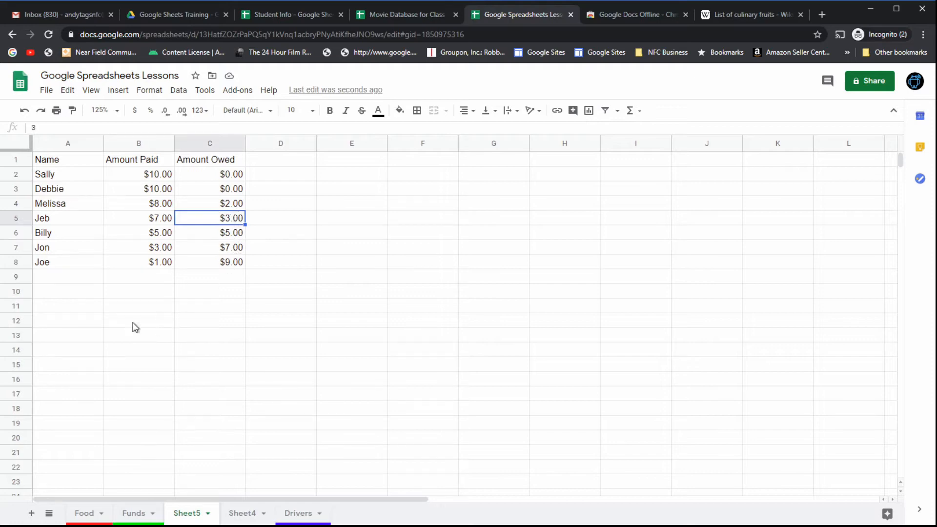
# Step: Compare the original table on the Funds sheet with its values-only copy in A1:C8 of Sheet5
pyautogui.click(93, 514)
pyautogui.click(130, 513)
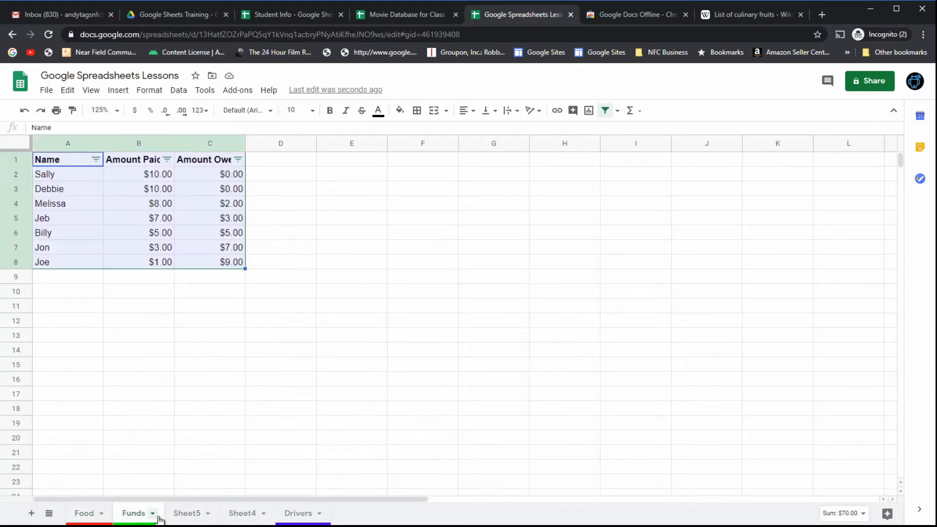
pyautogui.click(189, 514)
pyautogui.click(144, 306)
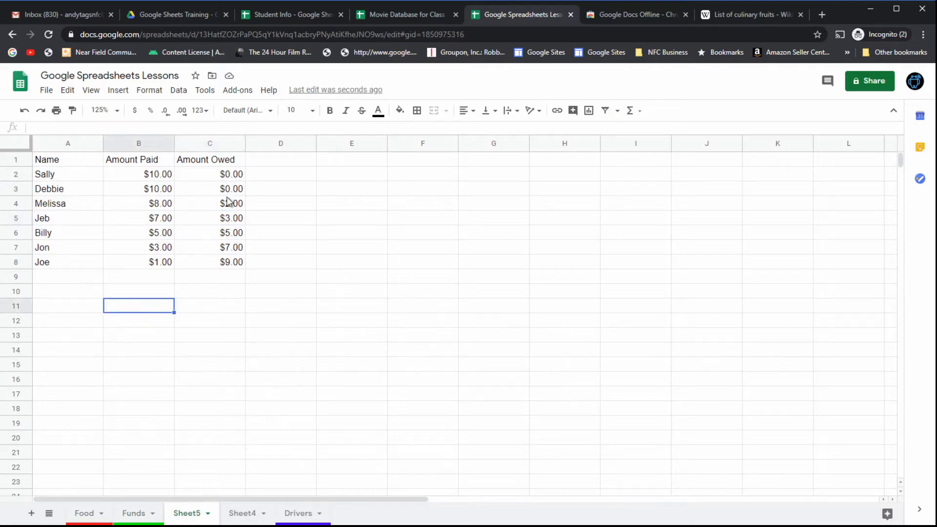
pyautogui.click(92, 513)
pyautogui.click(129, 515)
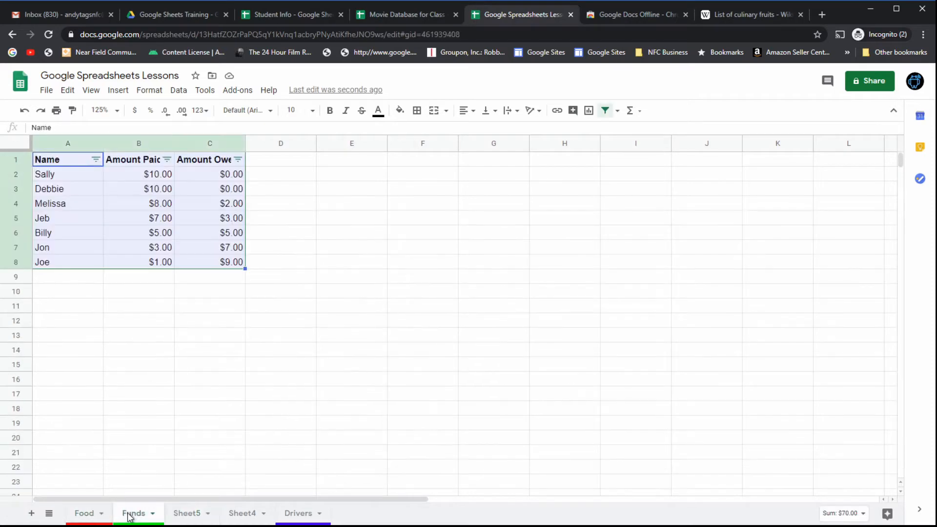
pyautogui.click(190, 513)
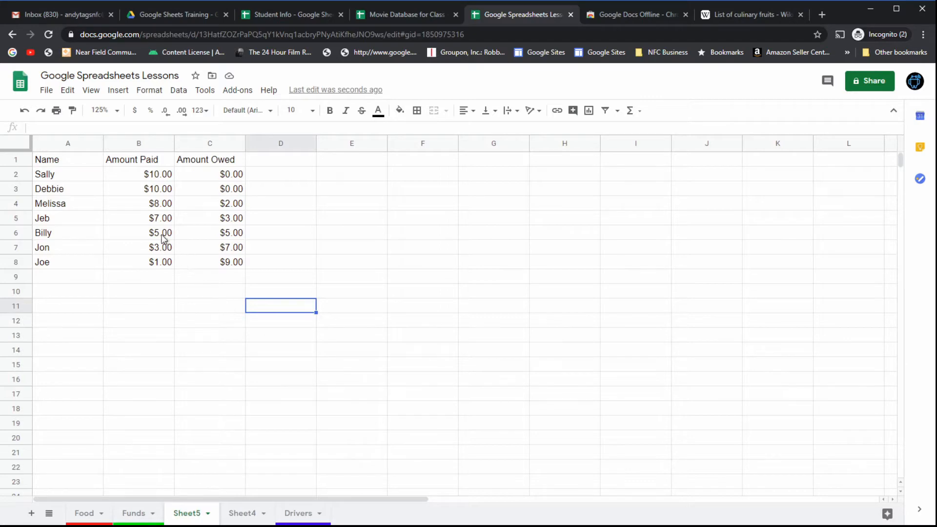
pyautogui.click(107, 159)
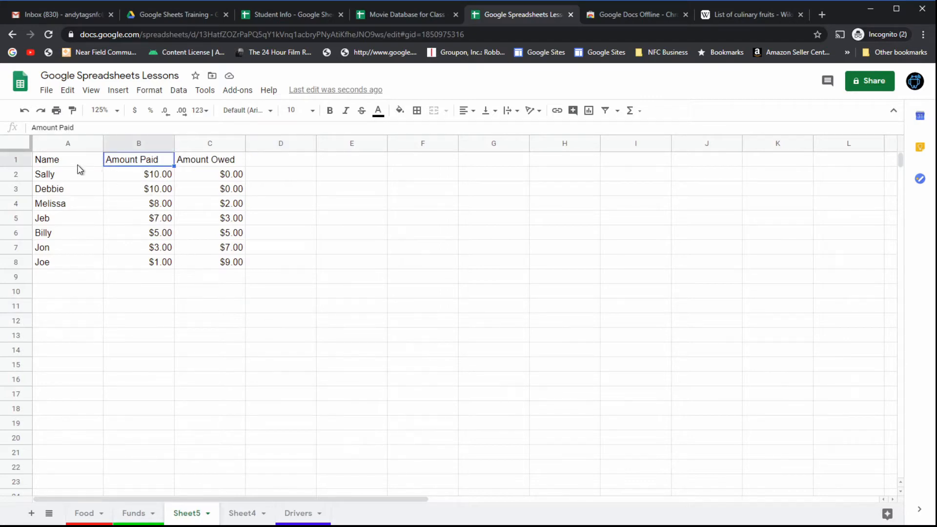
pyautogui.moveTo(78, 164); pyautogui.dragTo(230, 265)
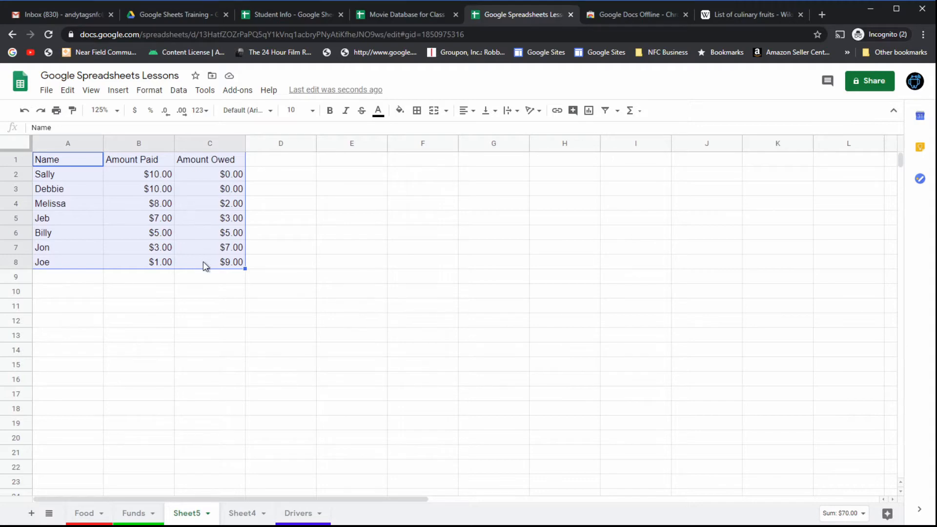
pyautogui.click(215, 326)
# Step: Copy the Funds table again and paste it with its formulas at cell A10 of Sheet5
pyautogui.click(84, 514)
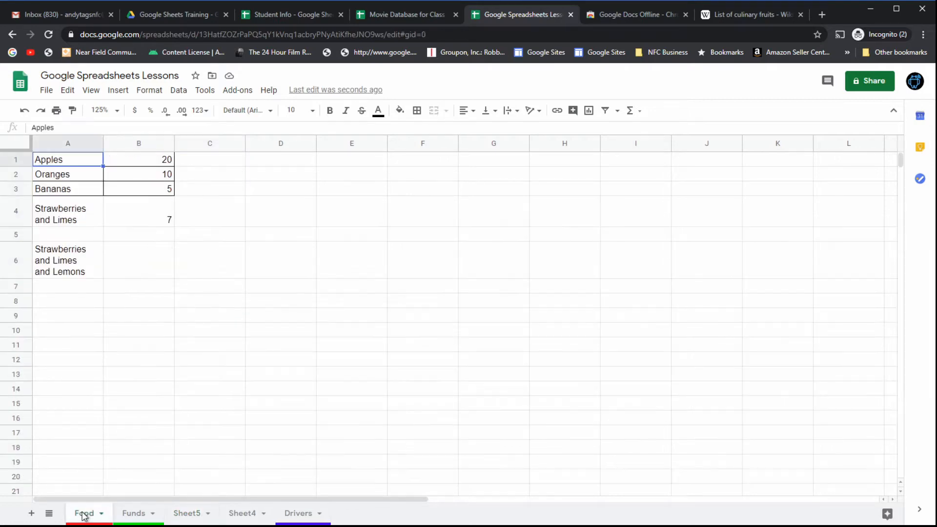
pyautogui.click(132, 514)
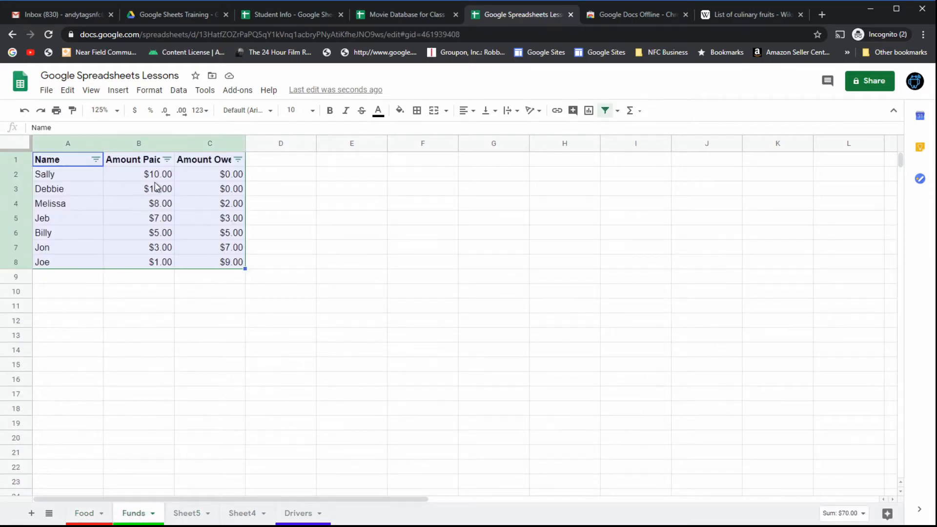
pyautogui.rightClick(120, 201)
pyautogui.click(154, 126)
pyautogui.click(185, 513)
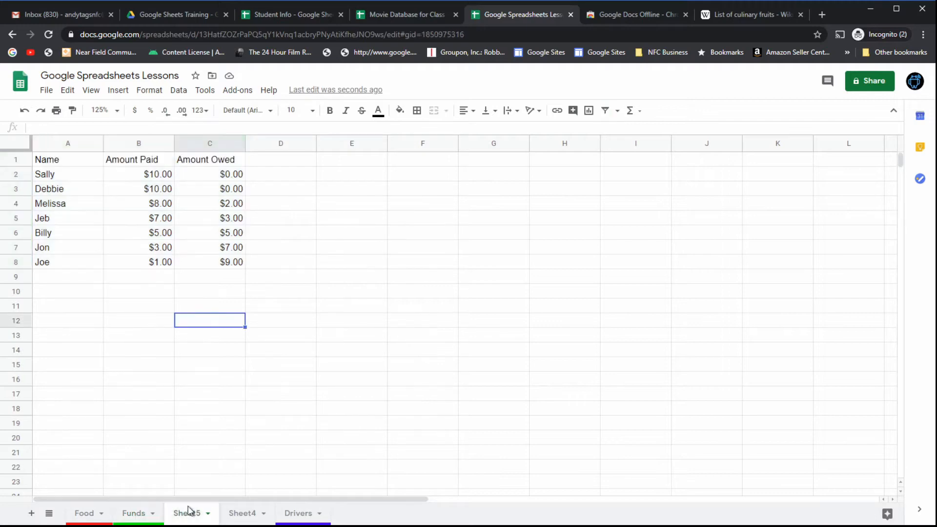
pyautogui.click(56, 291)
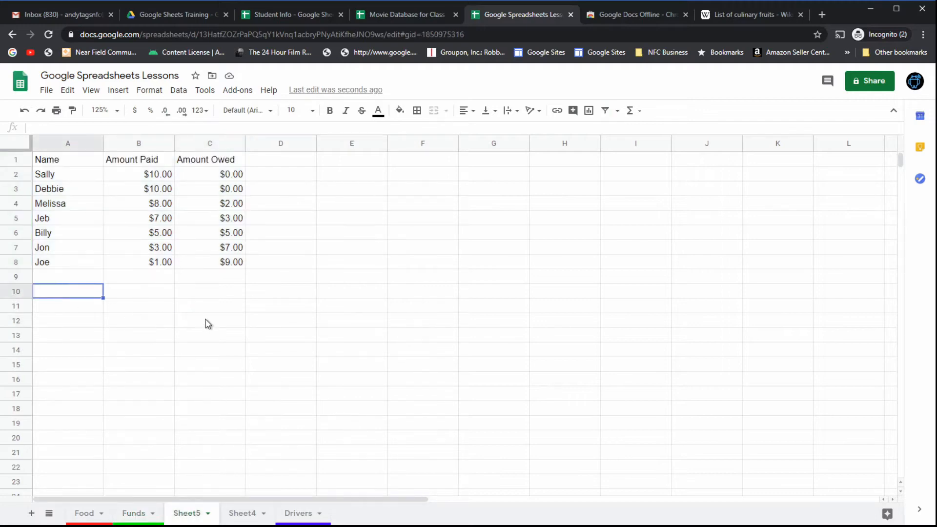
pyautogui.hotkey('ctrl', 'v')
# Step: Compare the formulas in C13 and C15 of the regular paste with the plain values in C4 and C6
pyautogui.click(292, 305)
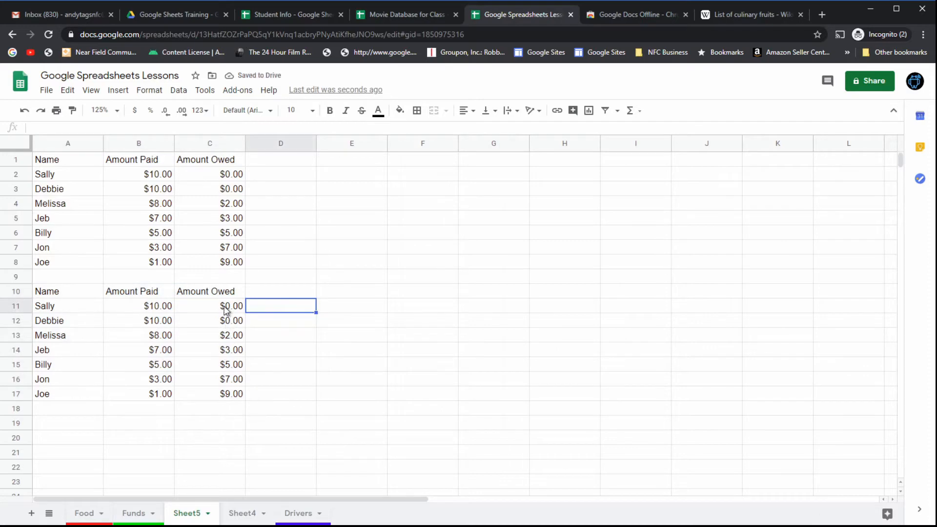
pyautogui.click(233, 339)
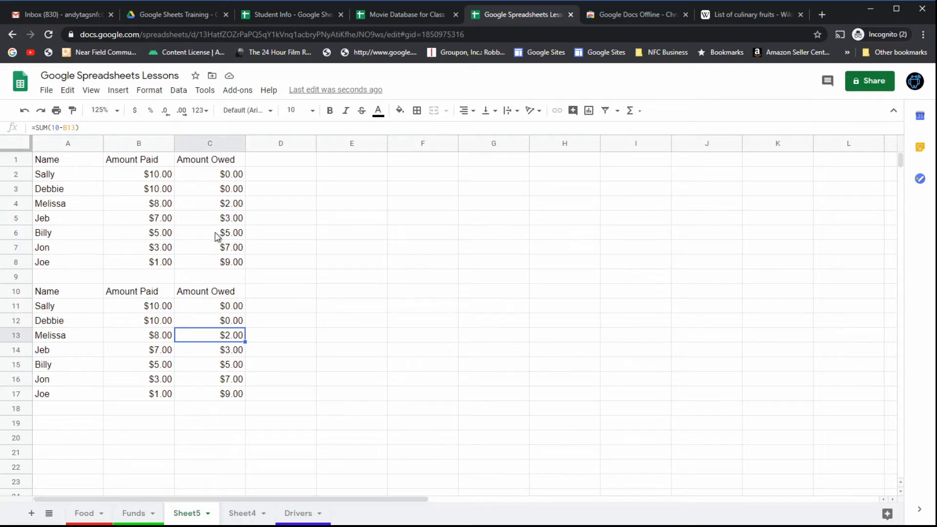
pyautogui.click(220, 204)
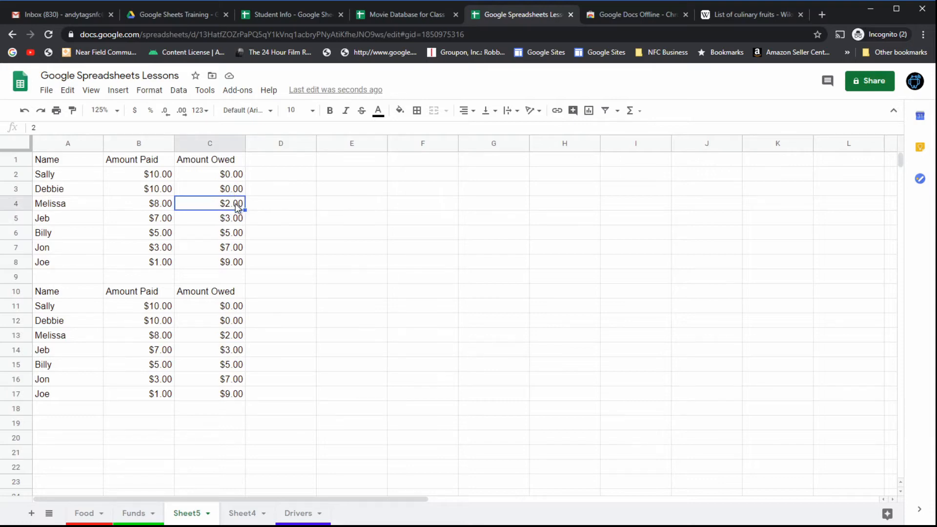
pyautogui.press('Return')
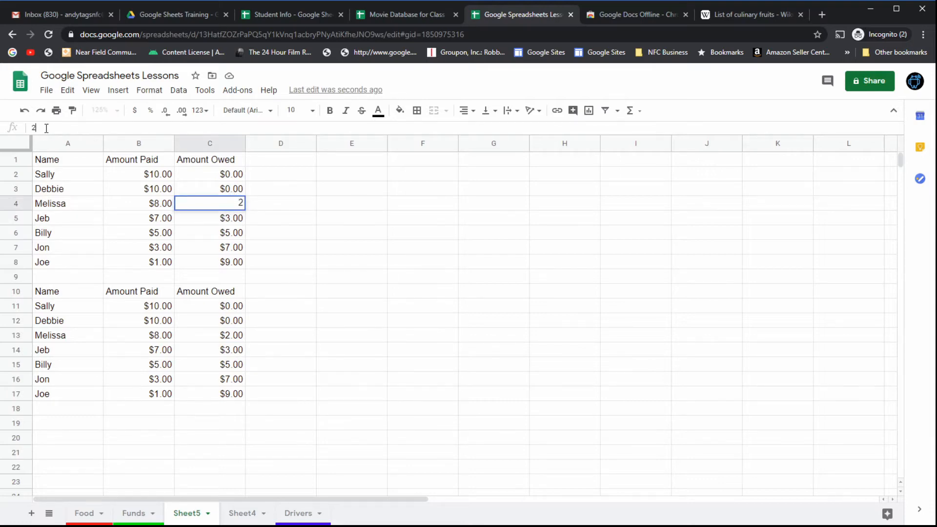
pyautogui.click(235, 237)
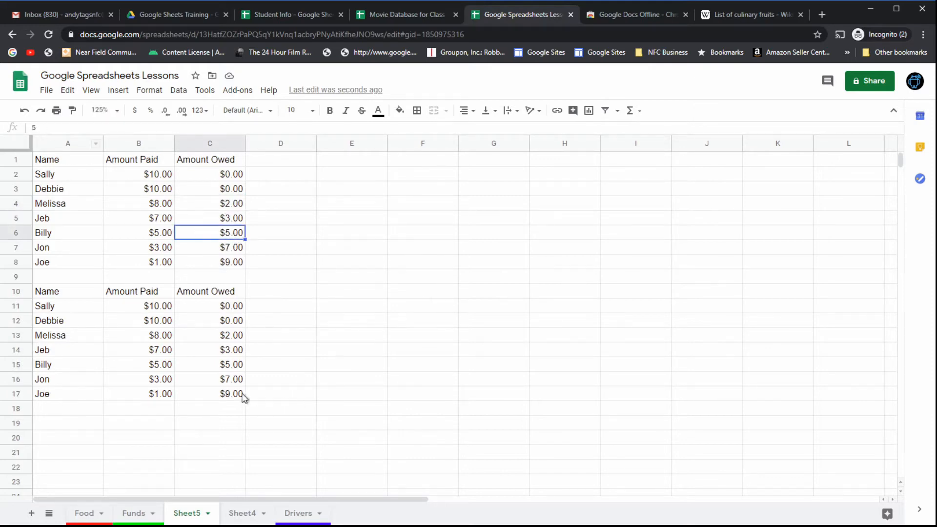
pyautogui.click(233, 371)
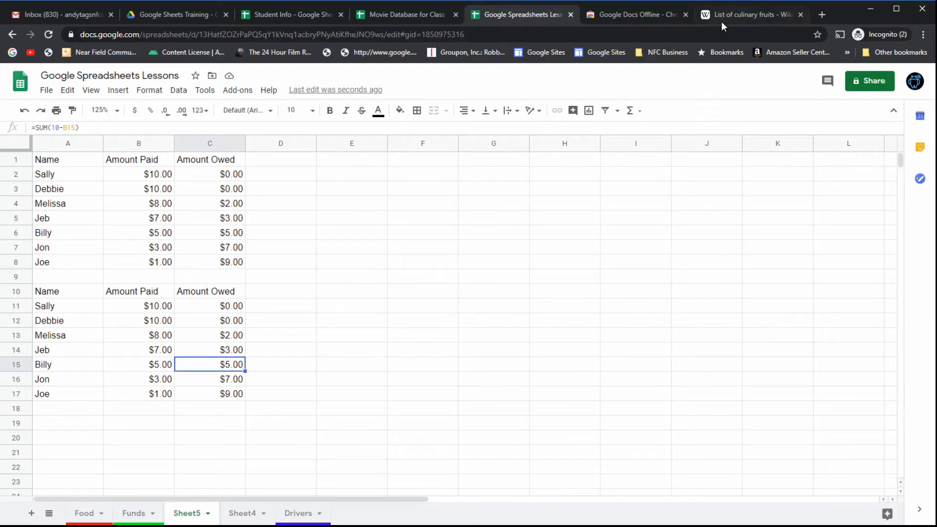
# Step: Revisit the culinary fruits page and the Student Info spreadsheet, and add a blank sheet to Google Spreadsheets Lessons
pyautogui.click(737, 16)
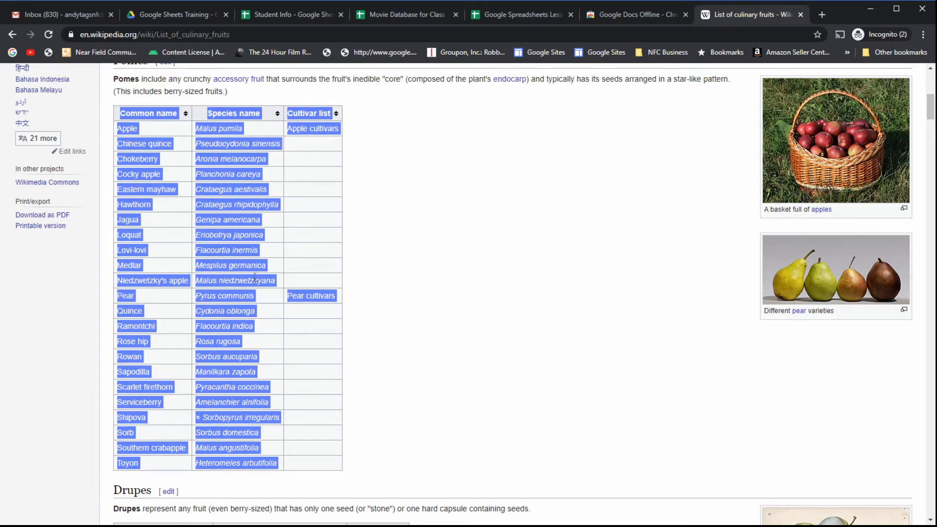
pyautogui.click(297, 14)
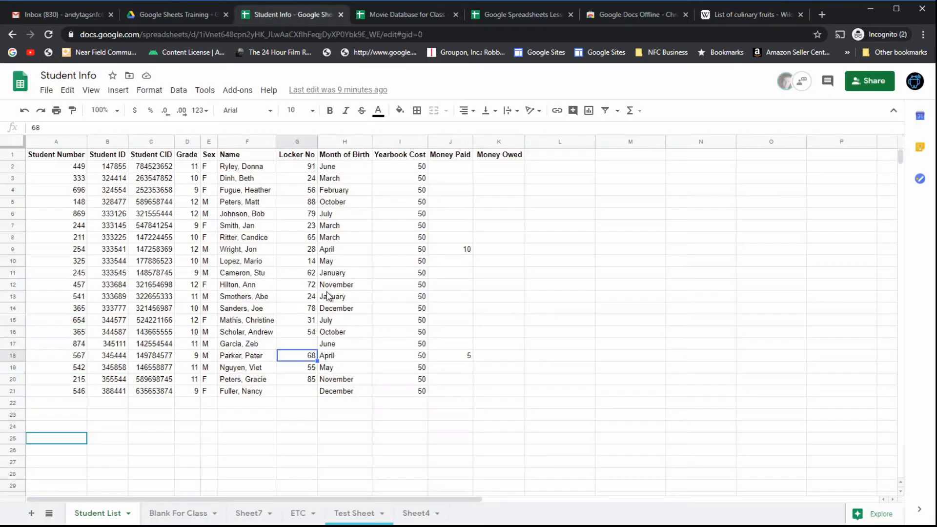
pyautogui.click(523, 18)
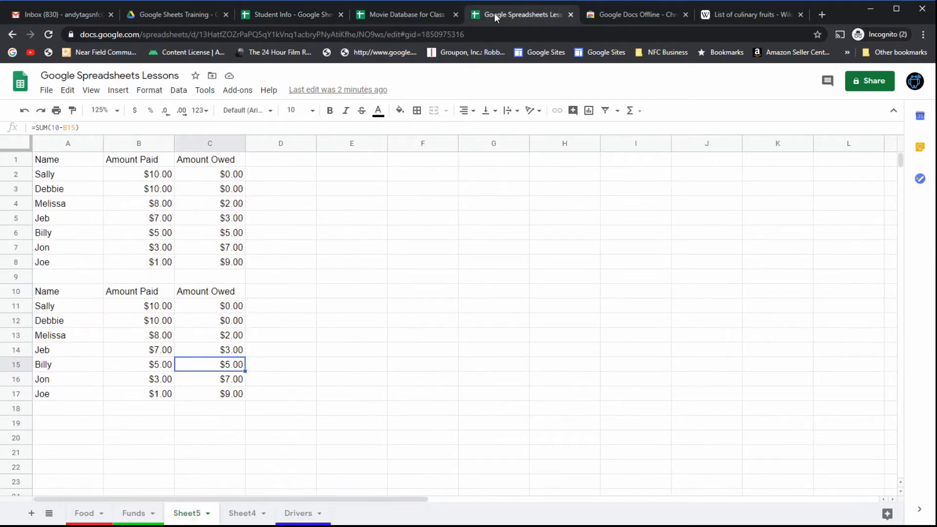
pyautogui.click(32, 513)
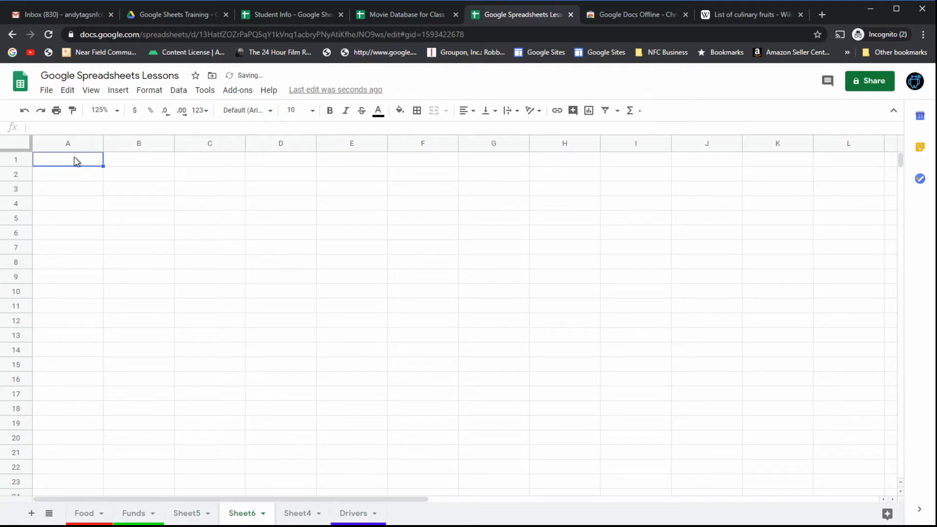
# Step: Try pasting the copied Funds table as values only at cell A1 of Sheet6, check the culinary fruits page, and undo the paste
pyautogui.rightClick(75, 161)
pyautogui.moveTo(100, 177)
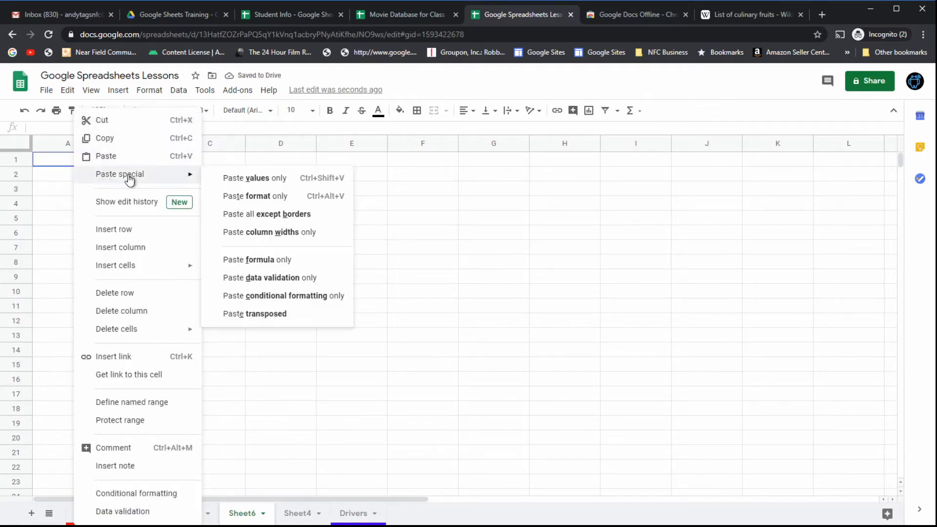
pyautogui.click(253, 178)
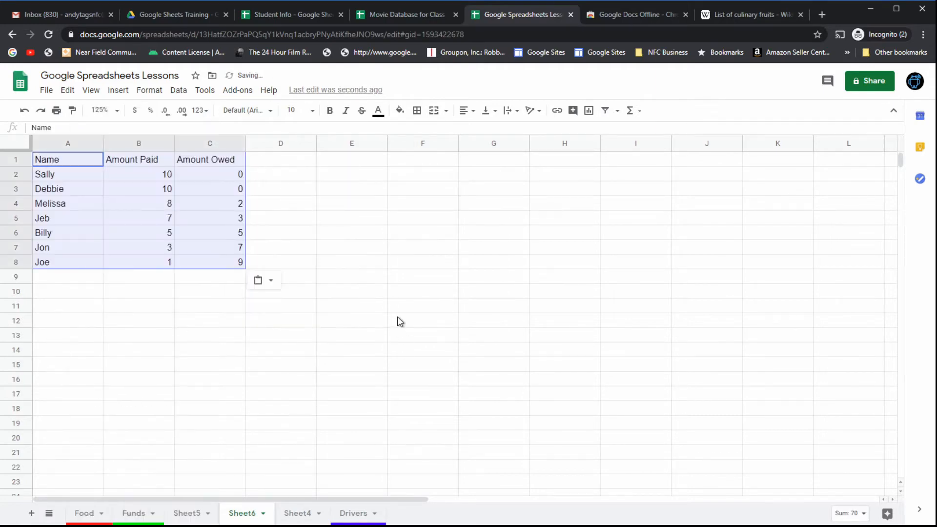
pyautogui.click(719, 10)
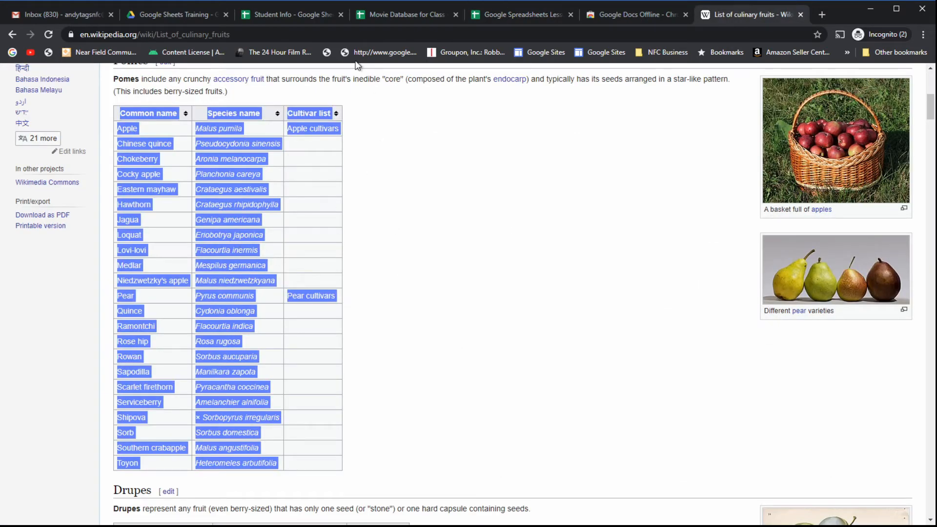
pyautogui.click(485, 20)
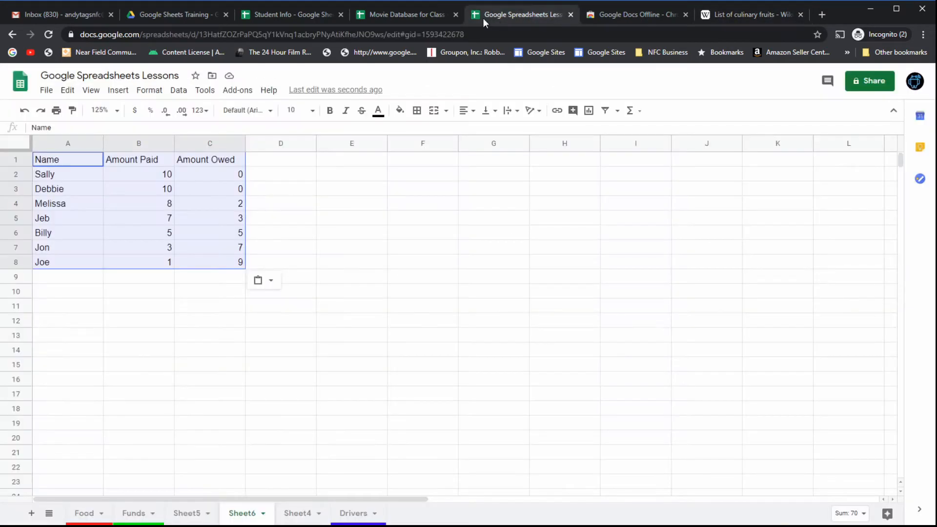
pyautogui.click(24, 111)
# Step: Paste the Funds table as values only at A1 of Sheet6 and inspect the plain value in B5
pyautogui.rightClick(46, 156)
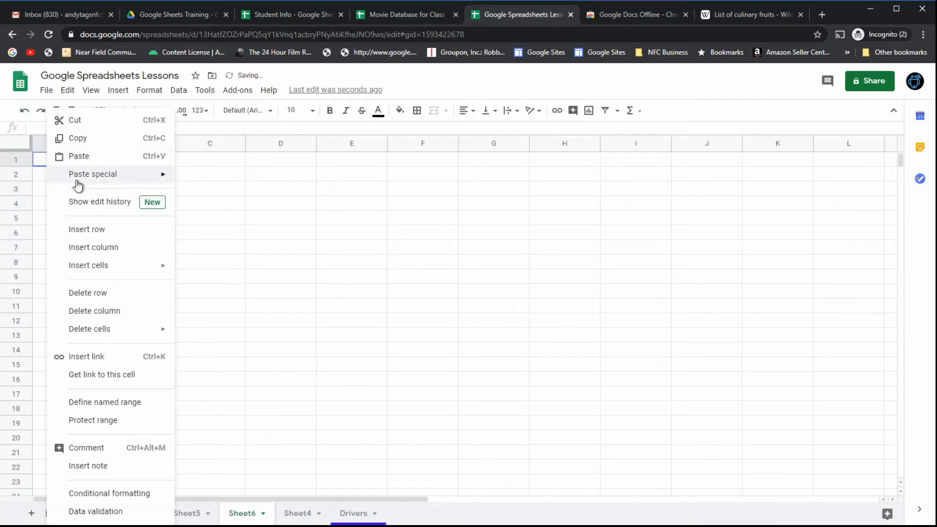
pyautogui.moveTo(79, 174)
pyautogui.click(220, 184)
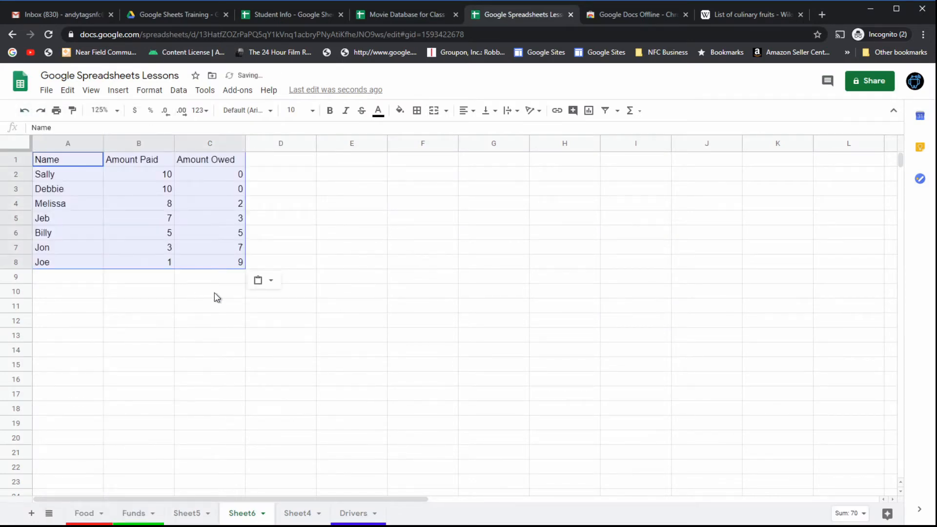
pyautogui.click(217, 332)
pyautogui.click(151, 221)
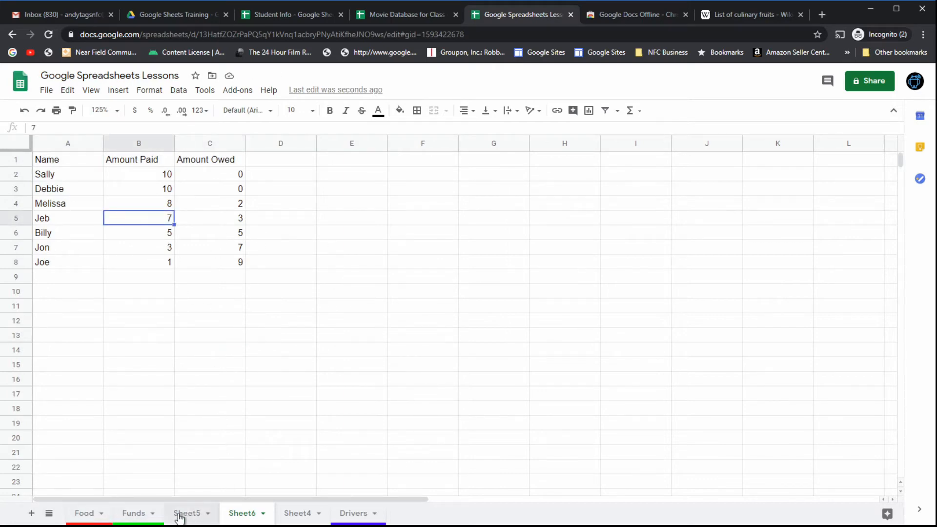
# Step: Compare the tables on Sheet5 with the original on the Funds sheet, and revisit the table on the culinary fruits page
pyautogui.click(194, 515)
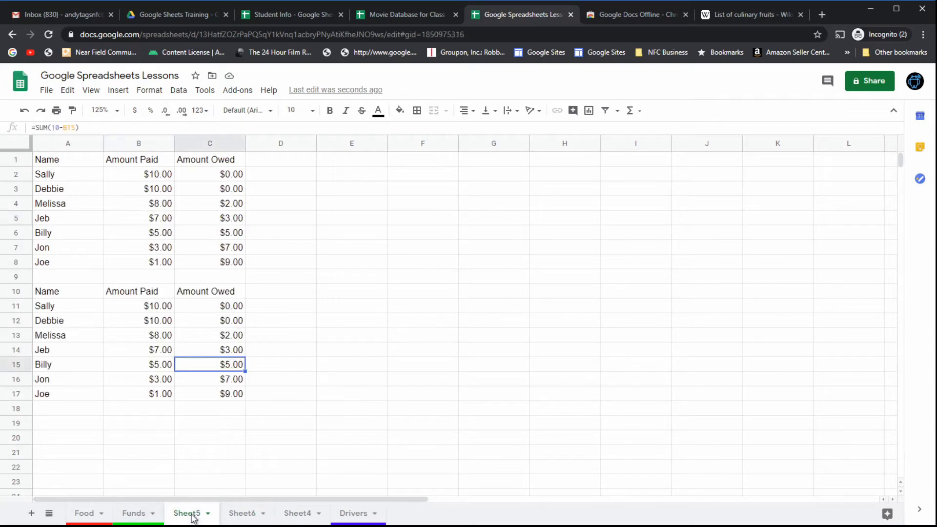
pyautogui.click(133, 513)
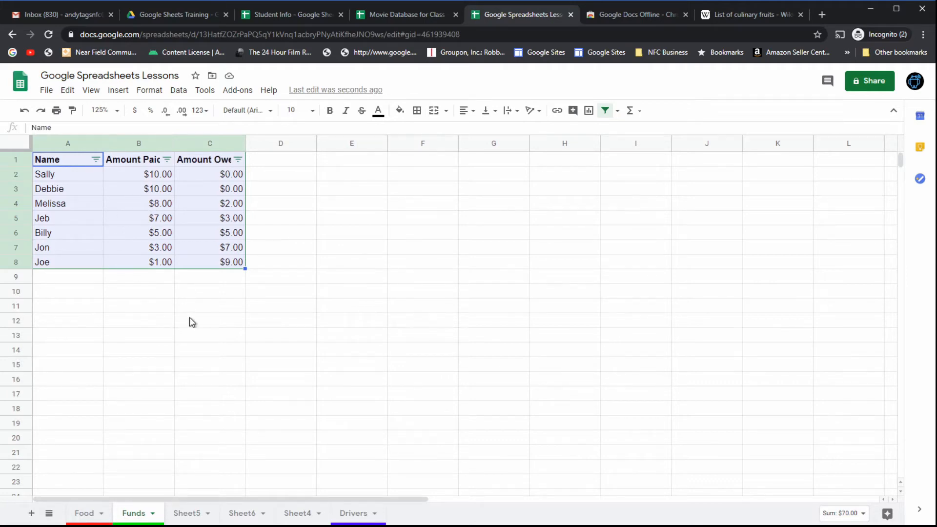
pyautogui.click(197, 282)
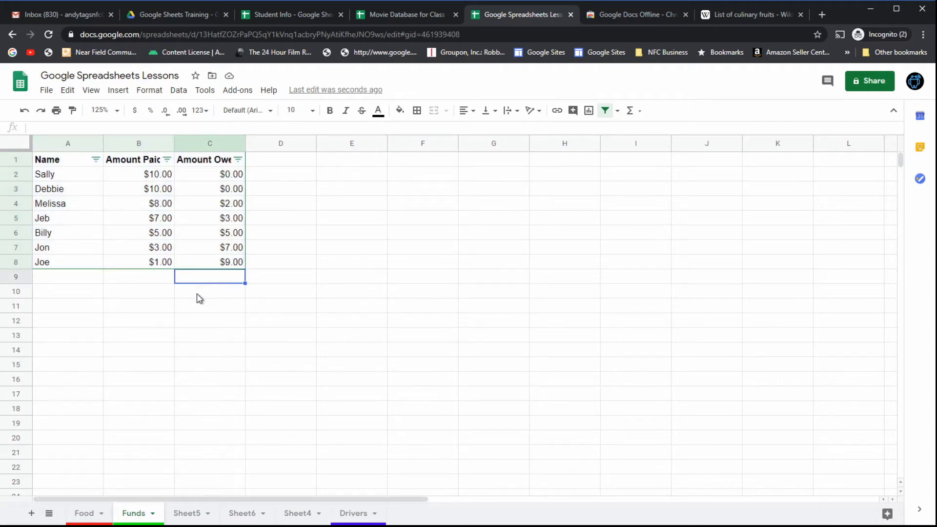
pyautogui.click(116, 290)
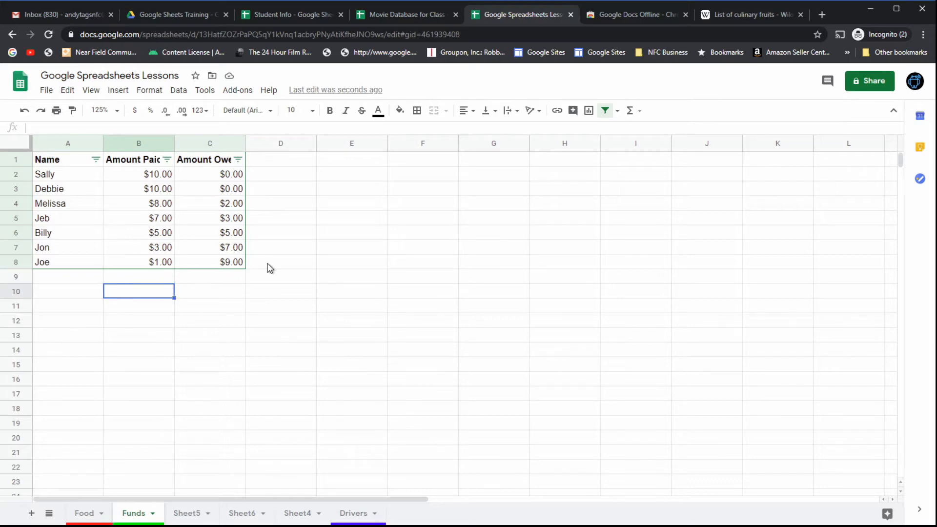
pyautogui.click(742, 15)
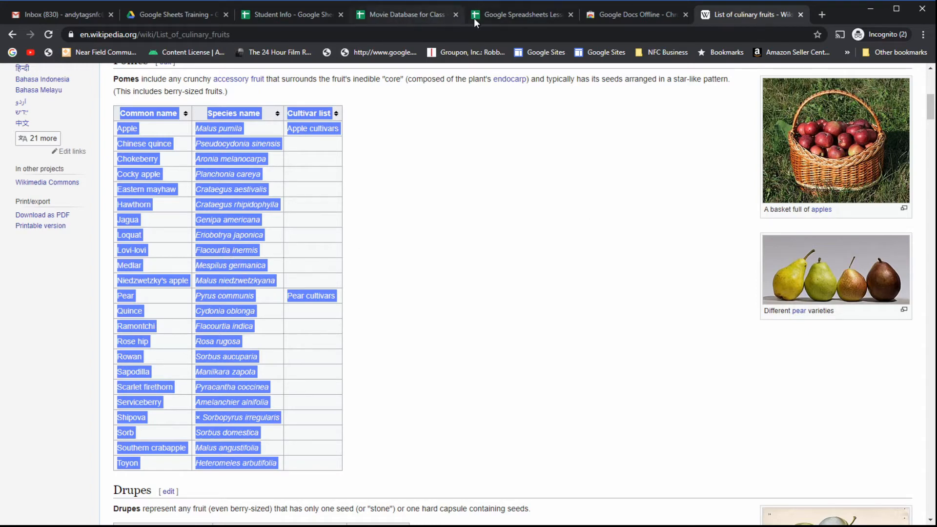
pyautogui.click(520, 16)
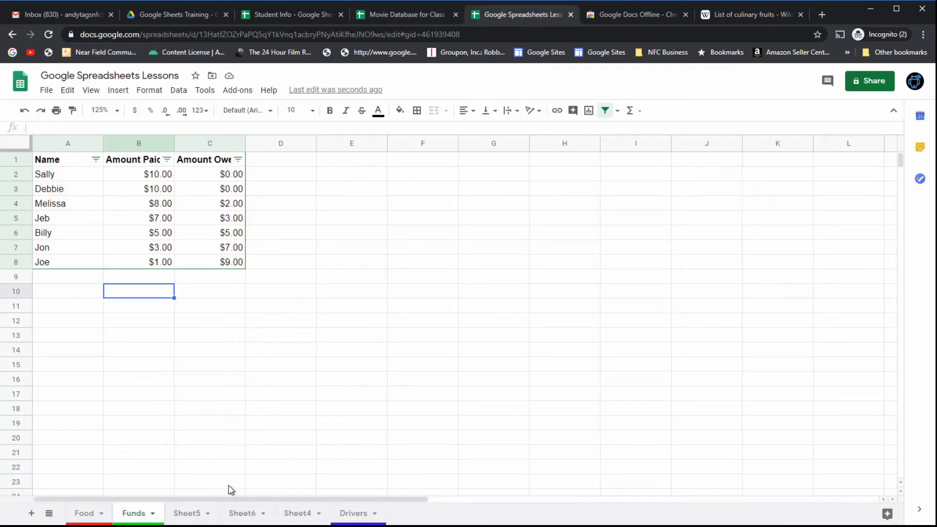
pyautogui.click(186, 513)
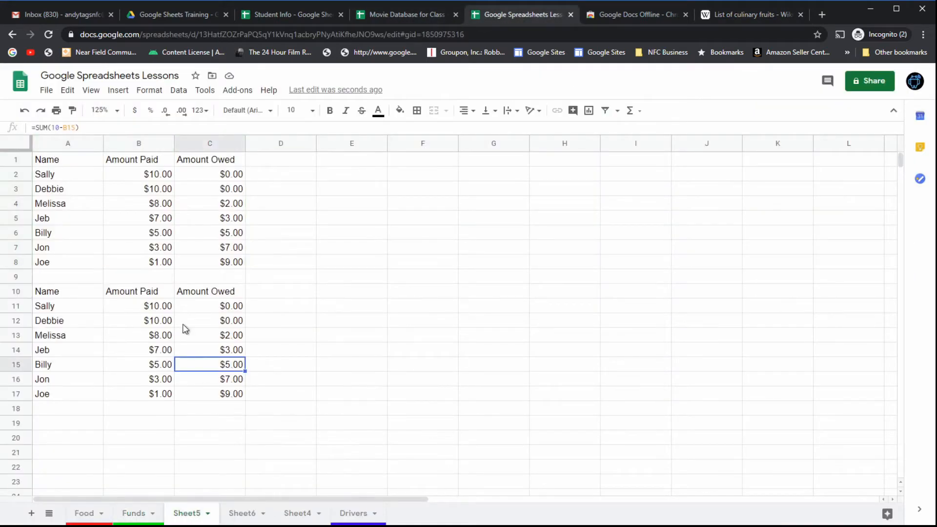
# Step: Clear the table in A1:C8 of Sheet6 and paste the Funds table there again as values only
pyautogui.click(244, 513)
pyautogui.moveTo(237, 268); pyautogui.dragTo(44, 158)
pyautogui.hotkey('ctrl', 'c')
pyautogui.press('Delete')
pyautogui.rightClick(55, 166)
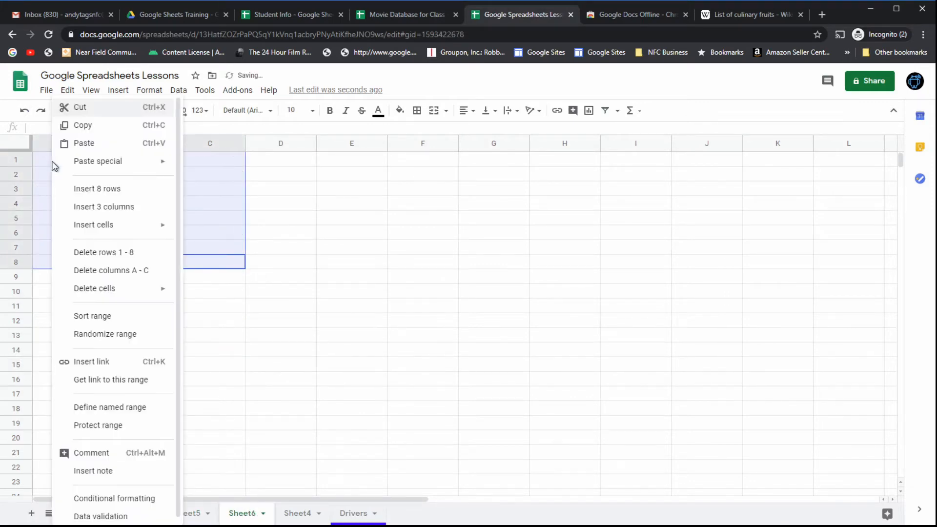
pyautogui.click(39, 161)
pyautogui.rightClick(39, 161)
pyautogui.moveTo(64, 182)
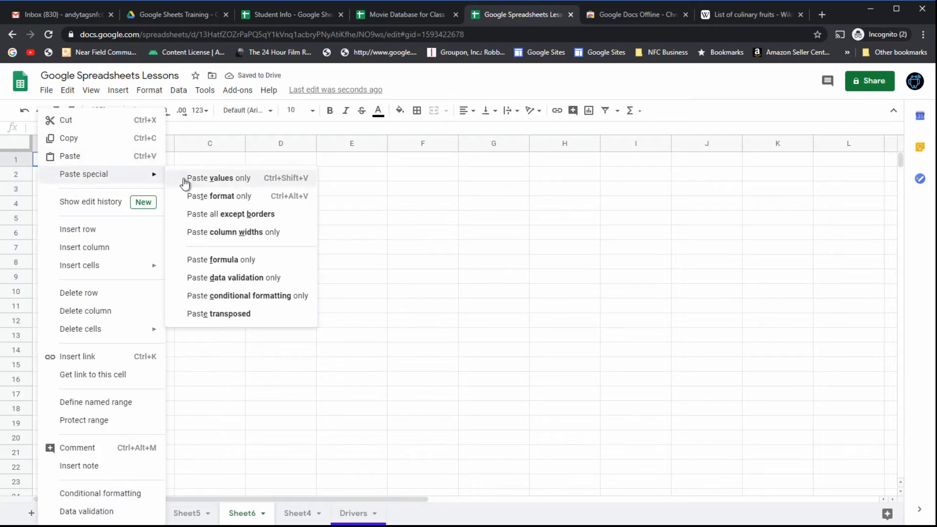
pyautogui.click(233, 182)
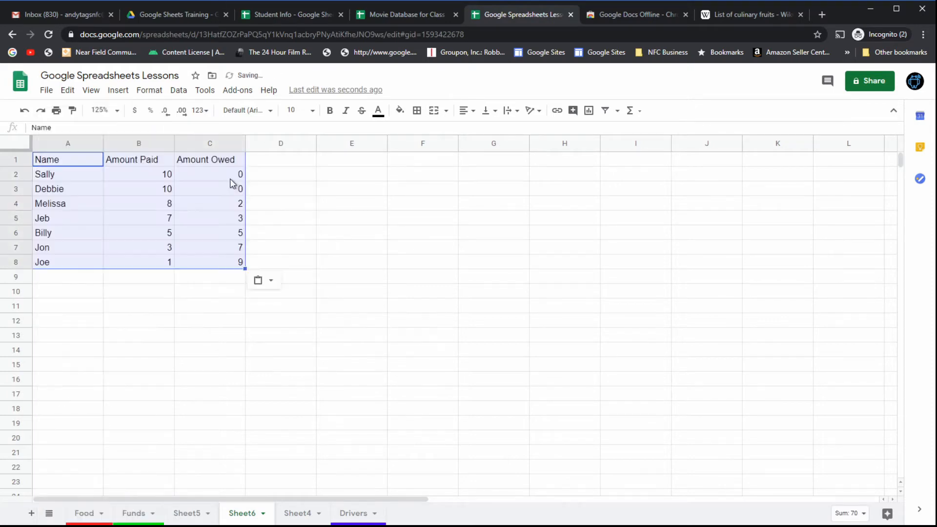
pyautogui.click(201, 322)
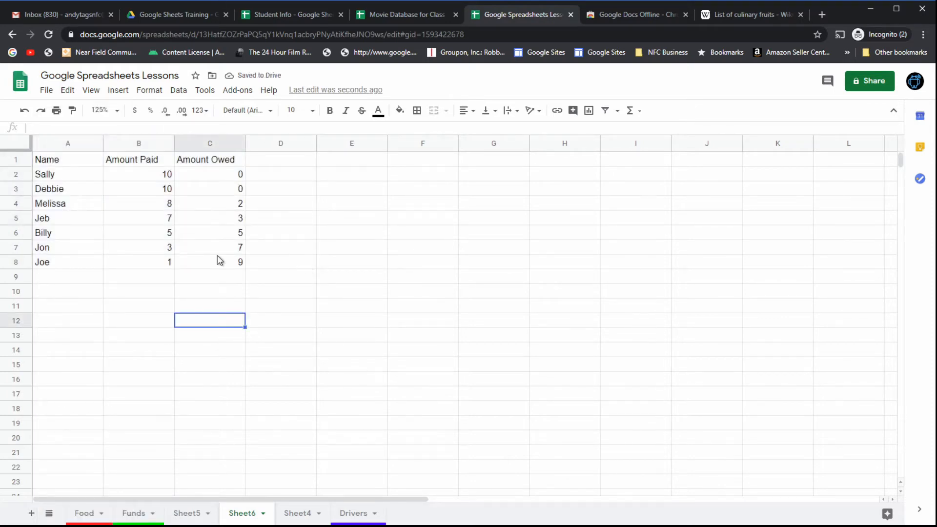
# Step: Paste the culinary fruits table from the web page at cell A10 of Sheet6 and reduce the paste to values only
pyautogui.click(749, 18)
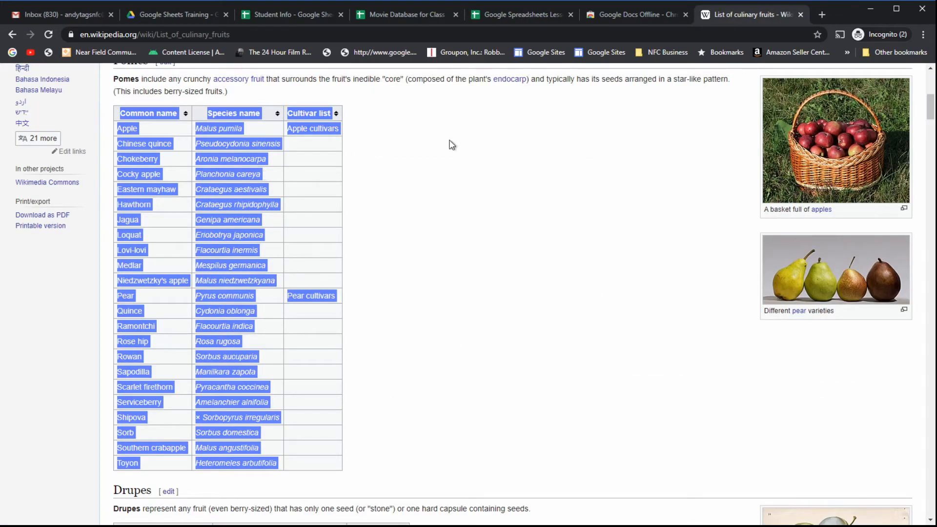
pyautogui.click(527, 15)
pyautogui.click(75, 296)
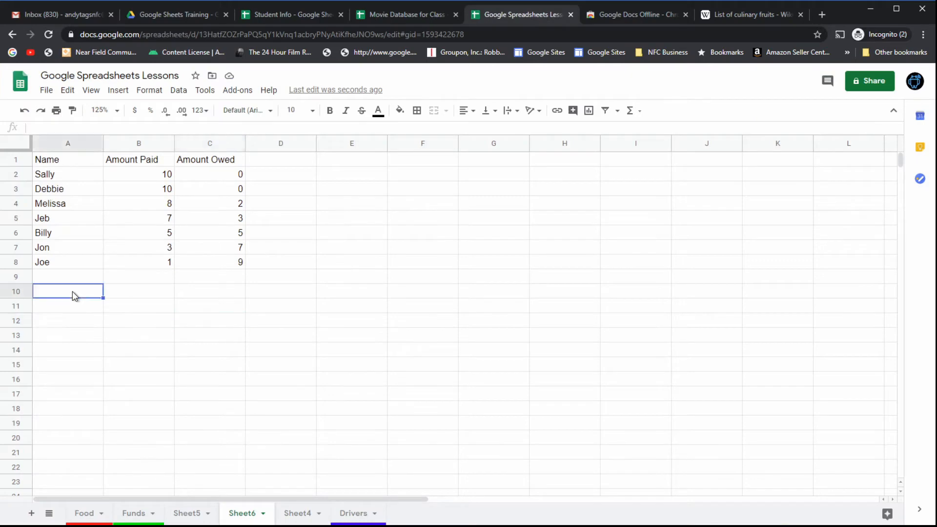
pyautogui.hotkey('ctrl', 'v')
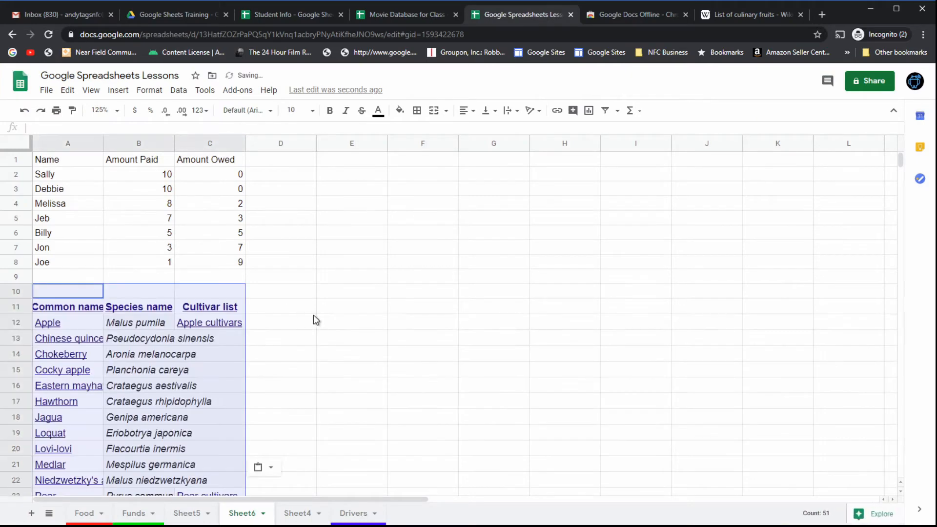
pyautogui.scroll(-3, 308, 314)
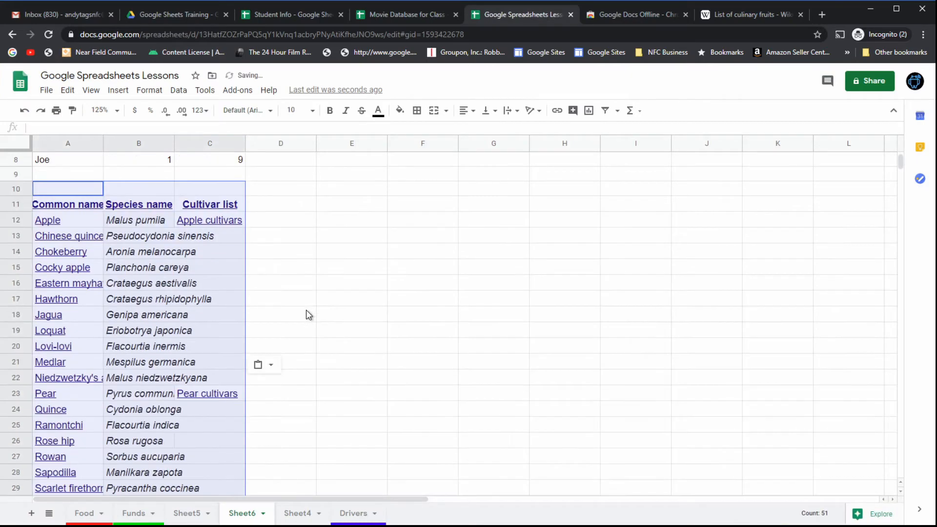
pyautogui.click(269, 367)
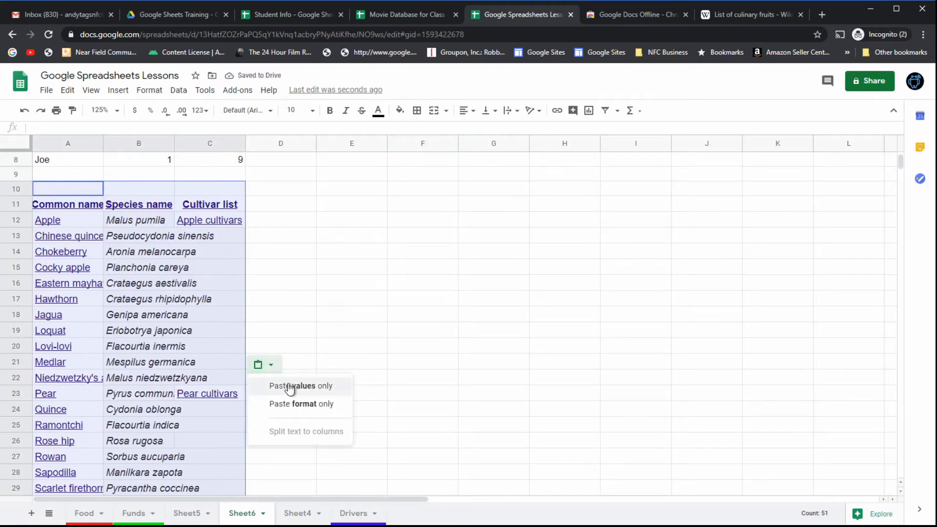
pyautogui.click(317, 390)
# Step: Paste the Funds table as values only at cell A36 of Sheet6 and inspect the plain value in C42
pyautogui.scroll(-5, 317, 390)
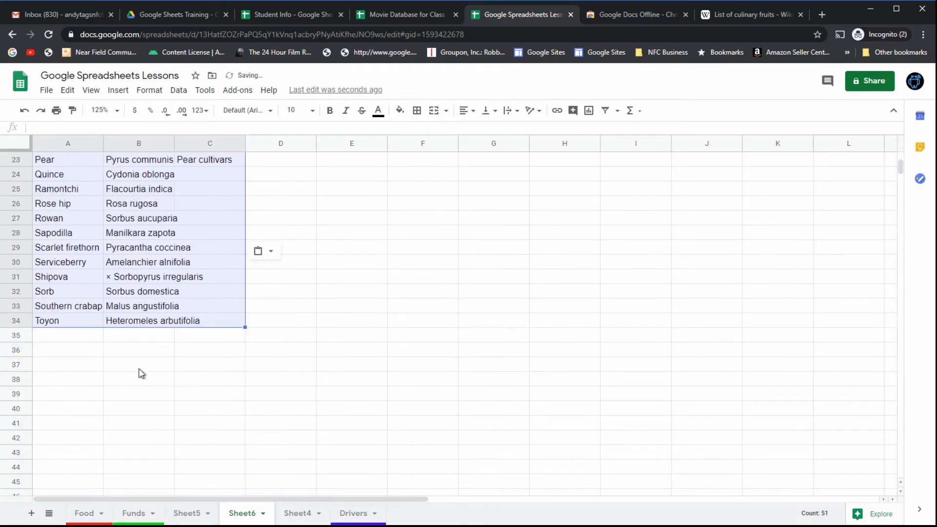
pyautogui.click(62, 356)
pyautogui.rightClick(64, 355)
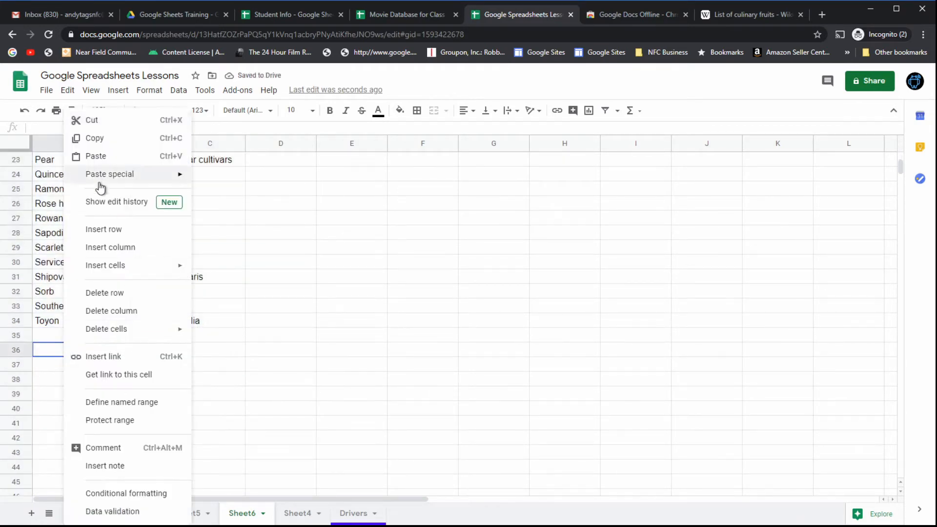
pyautogui.moveTo(99, 176)
pyautogui.click(254, 180)
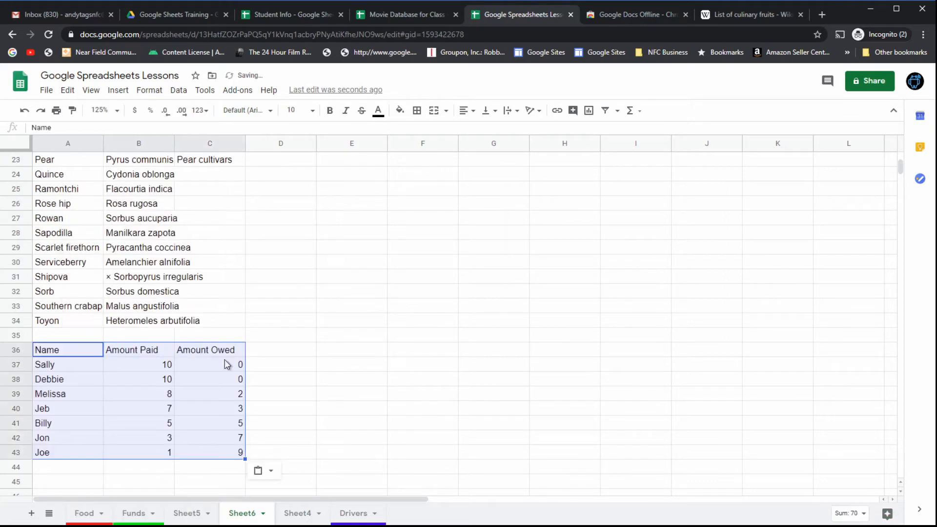
pyautogui.click(200, 438)
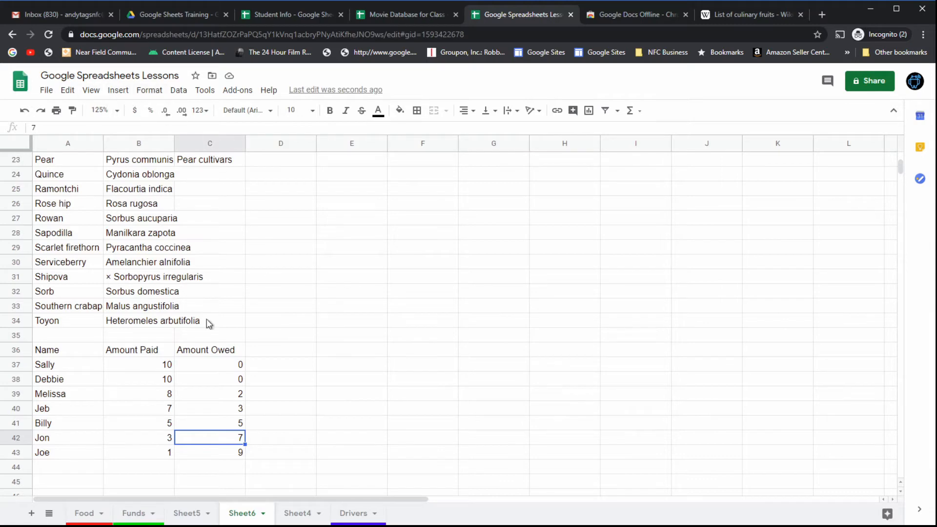
pyautogui.rightClick(354, 367)
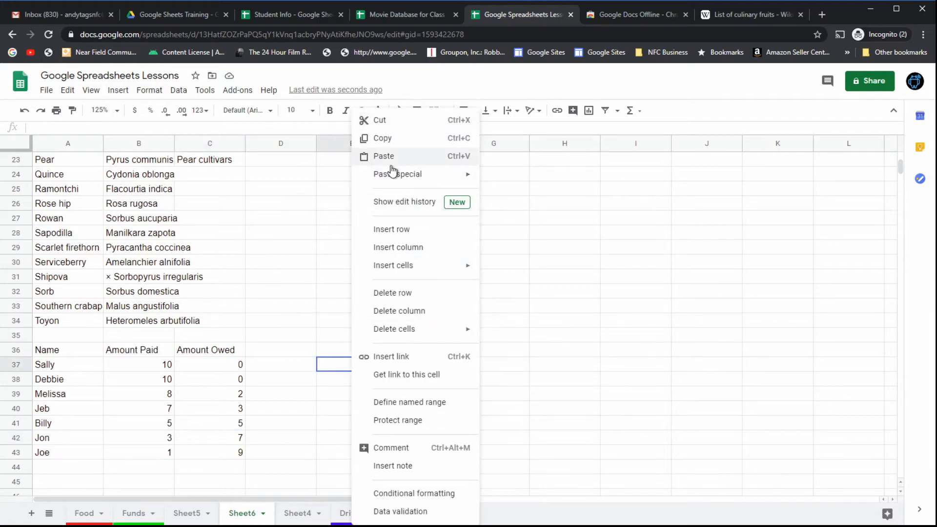
pyautogui.moveTo(406, 180)
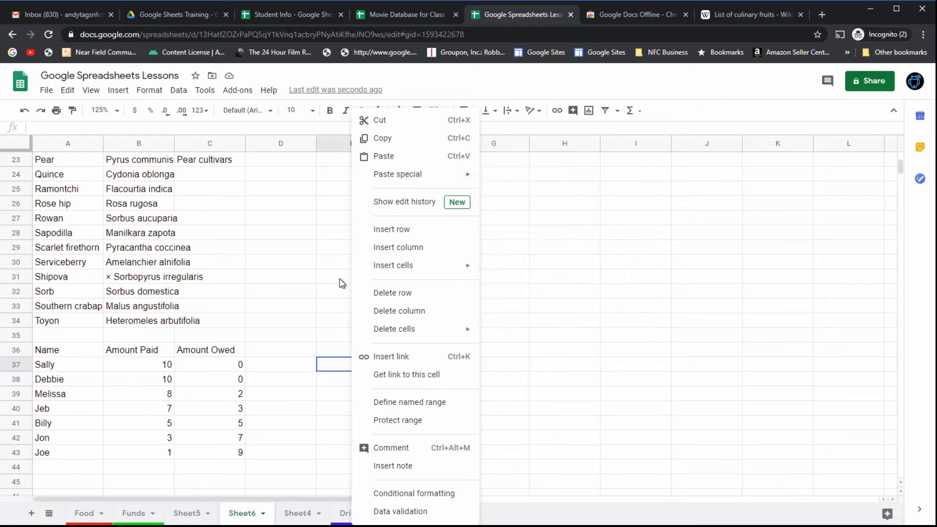
pyautogui.click(276, 425)
# Step: Paste the fruits table at cell A45 of Sheet6, reduce it to values only, and review the pasted tables
pyautogui.scroll(-3, 247, 422)
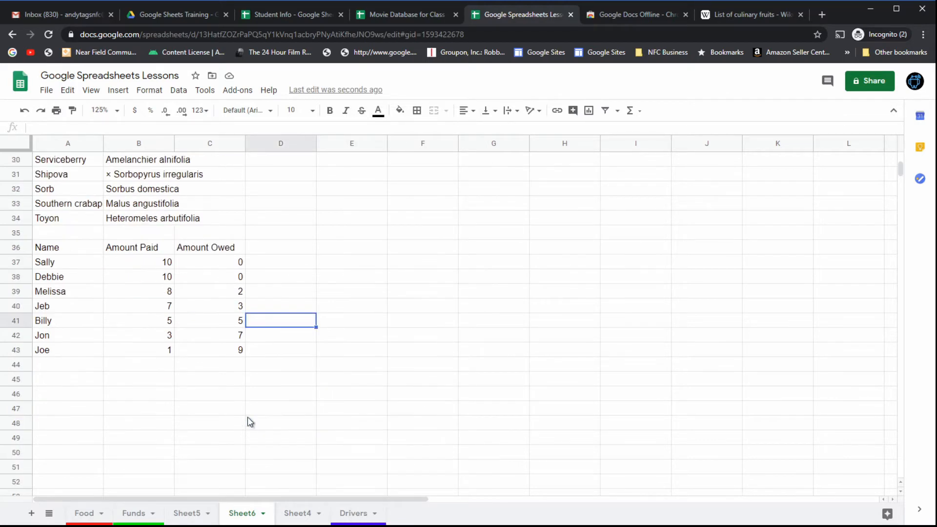
pyautogui.click(67, 381)
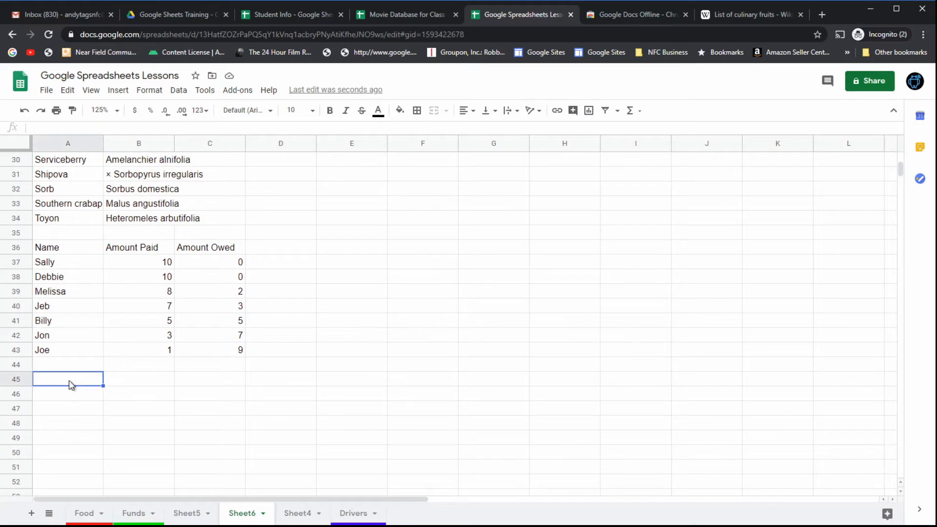
pyautogui.hotkey('ctrl', 'v')
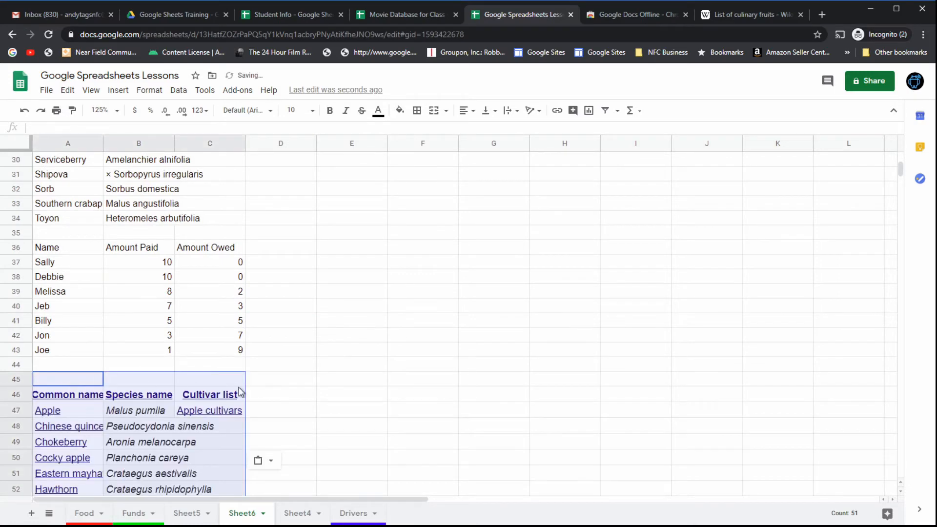
pyautogui.scroll(-3, 240, 380)
pyautogui.click(270, 358)
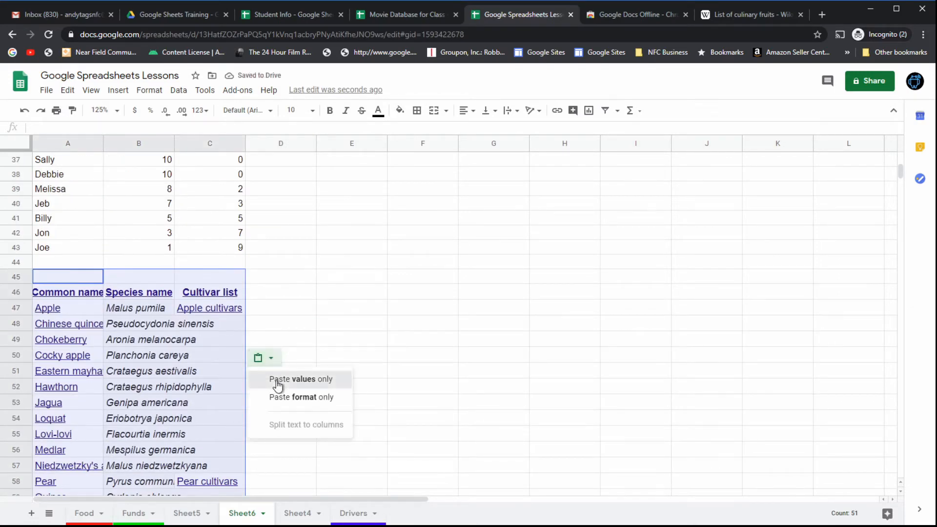
pyautogui.click(273, 379)
pyautogui.click(181, 356)
pyautogui.scroll(12, 373, 391)
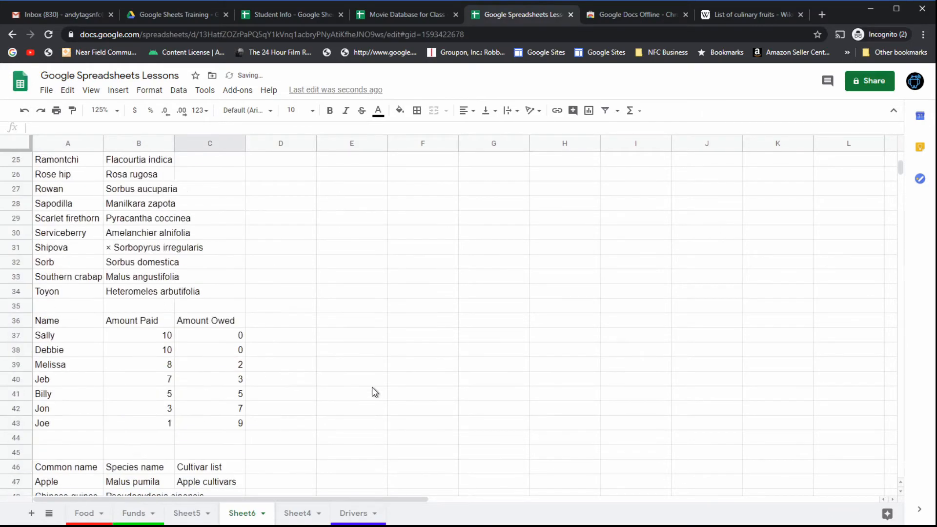
pyautogui.scroll(-13, 373, 386)
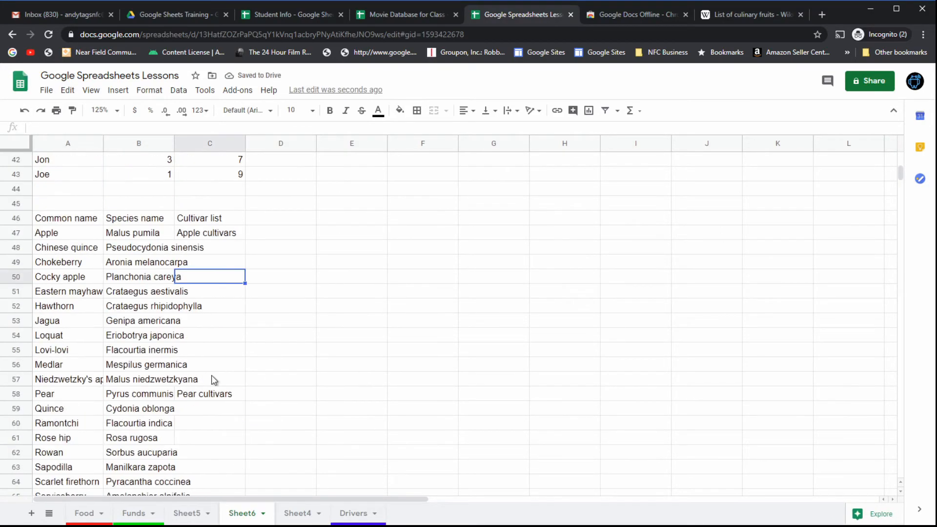
# Step: Paste the copied Funds table as values only at cell E1 of Sheet6
pyautogui.scroll(9, 330, 366)
pyautogui.scroll(5, 340, 371)
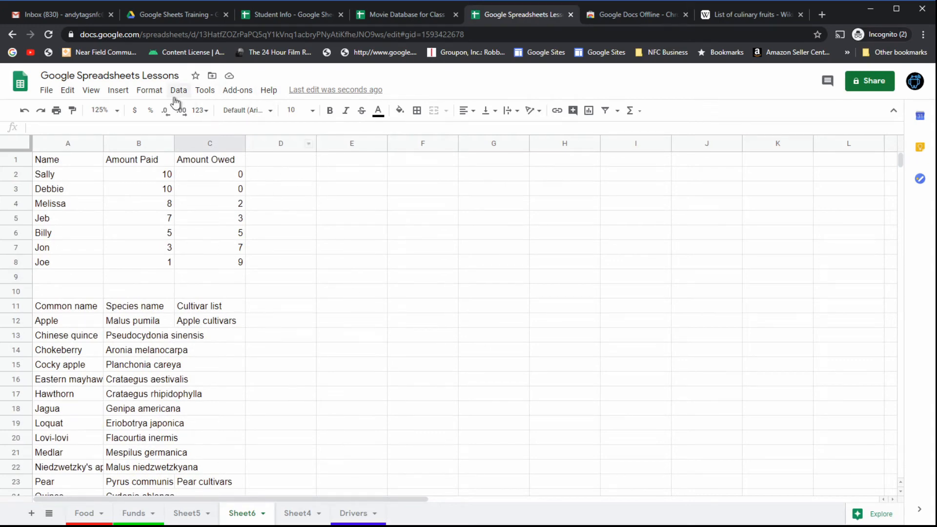
pyautogui.click(360, 156)
pyautogui.rightClick(360, 157)
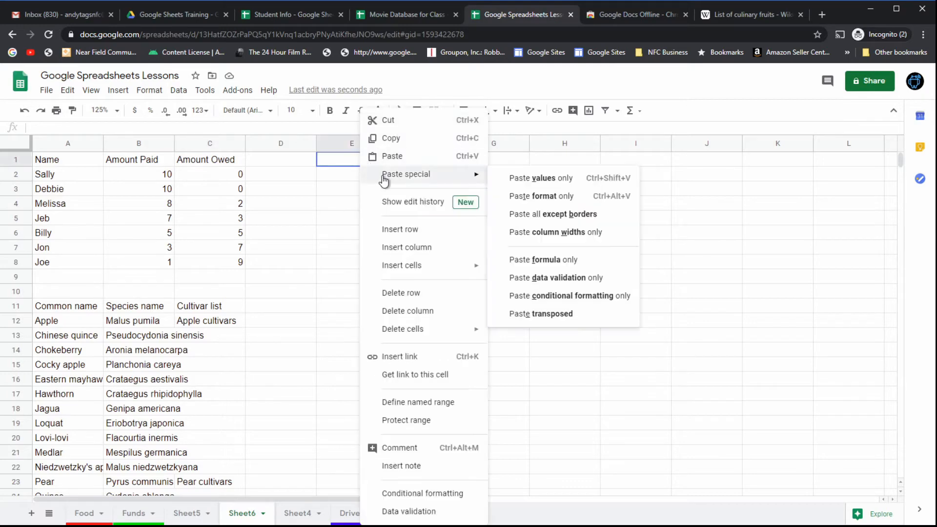
pyautogui.click(518, 181)
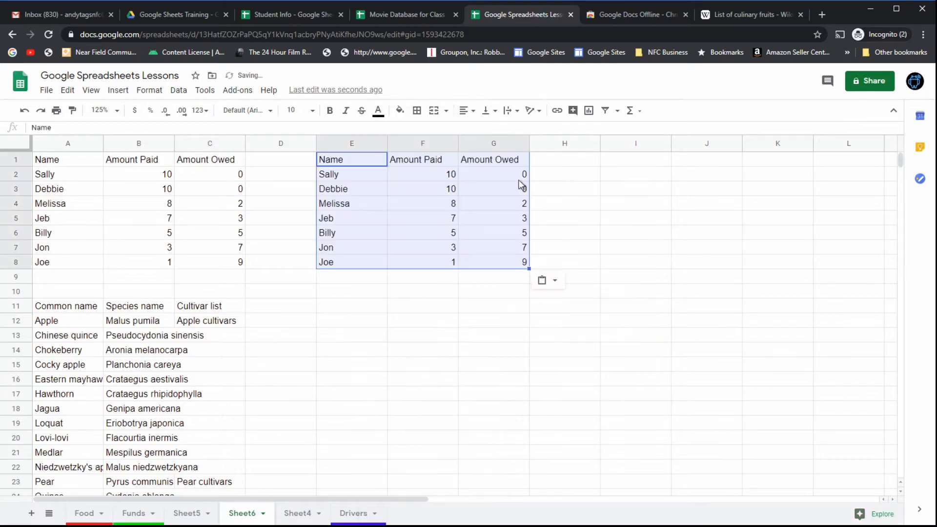
pyautogui.click(453, 282)
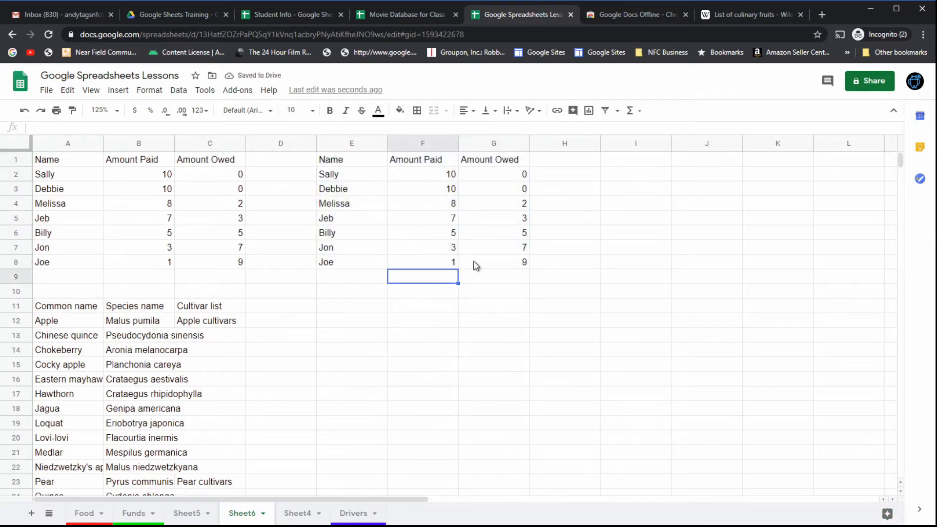
# Step: Inspect the contents of the values-only pastes in Sheet6, including cells E8, A15 and G7
pyautogui.click(363, 265)
pyautogui.click(543, 260)
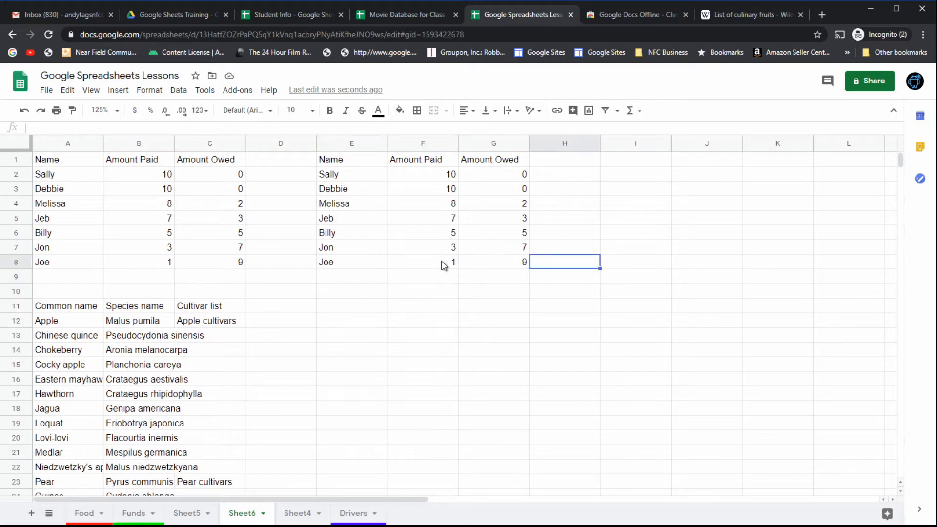
pyautogui.click(374, 268)
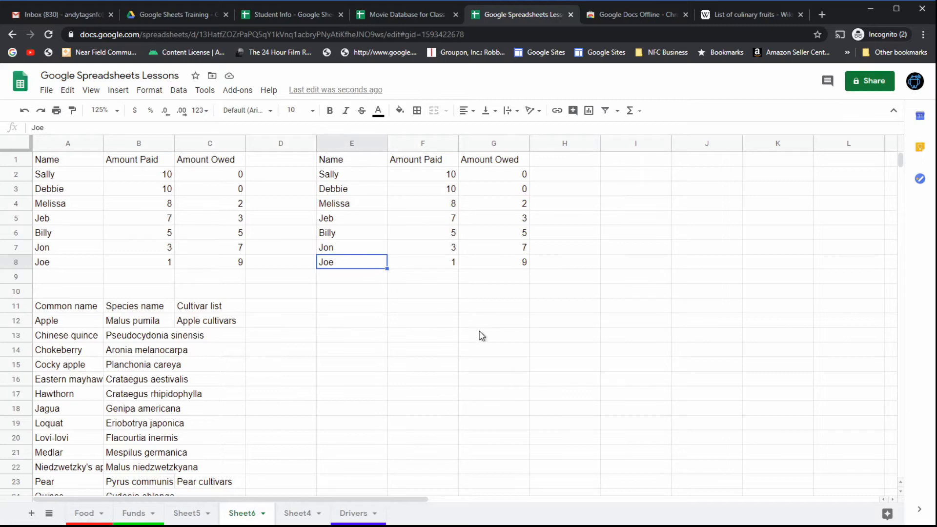
pyautogui.click(169, 352)
pyautogui.click(69, 364)
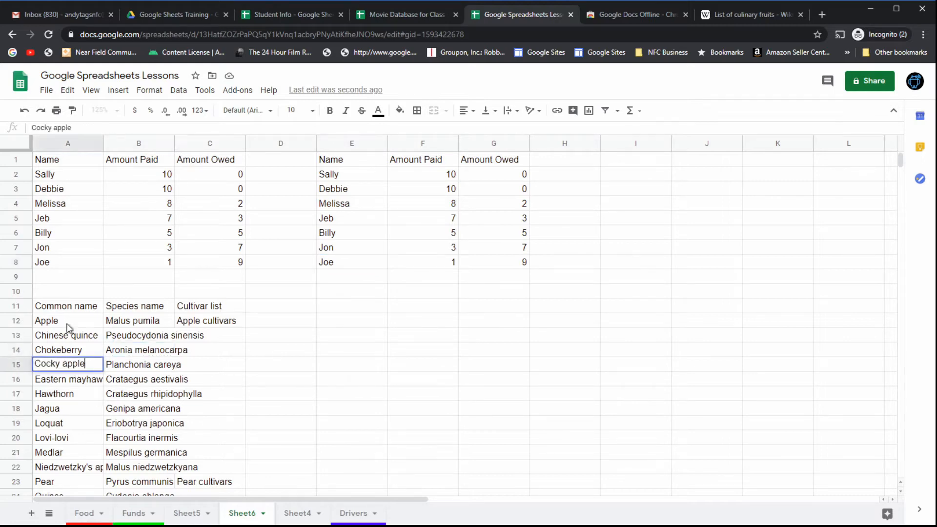
pyautogui.click(411, 355)
pyautogui.click(509, 250)
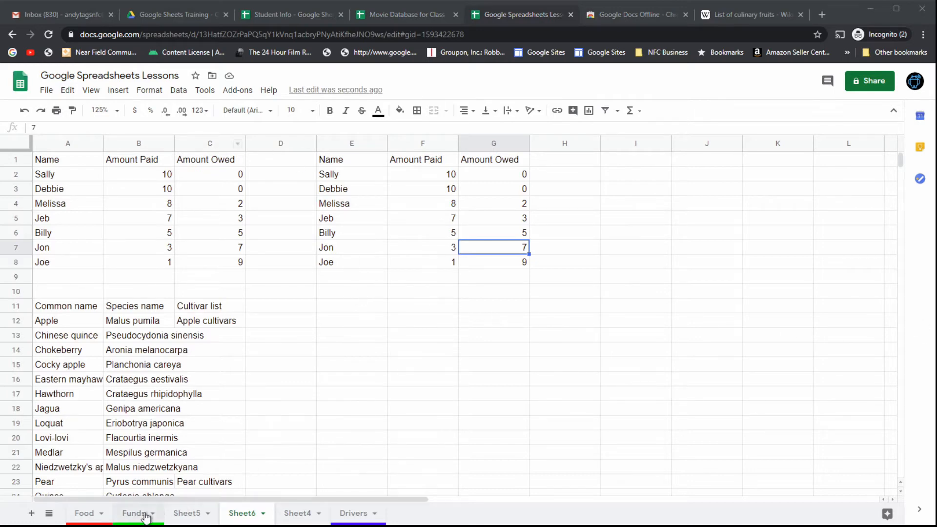
# Step: Copy the table in A1:C8 of the Funds sheet
pyautogui.click(84, 513)
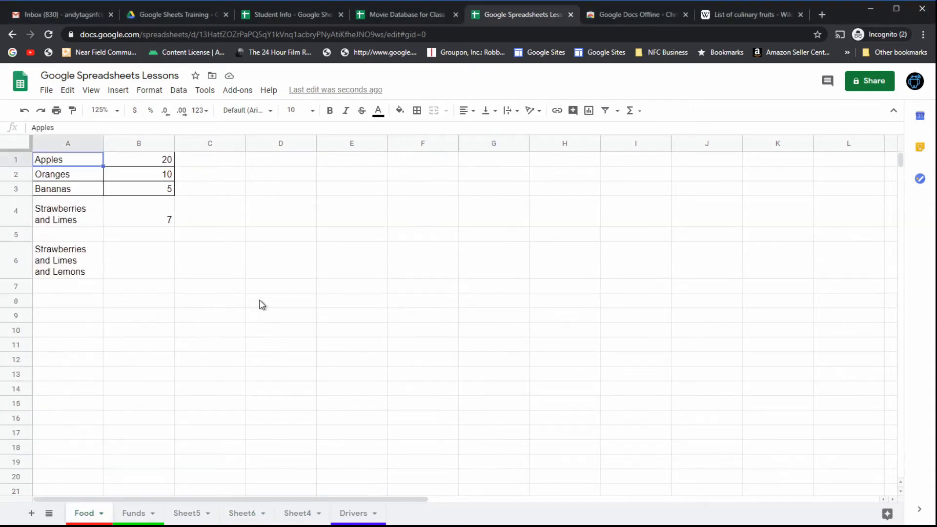
pyautogui.click(139, 512)
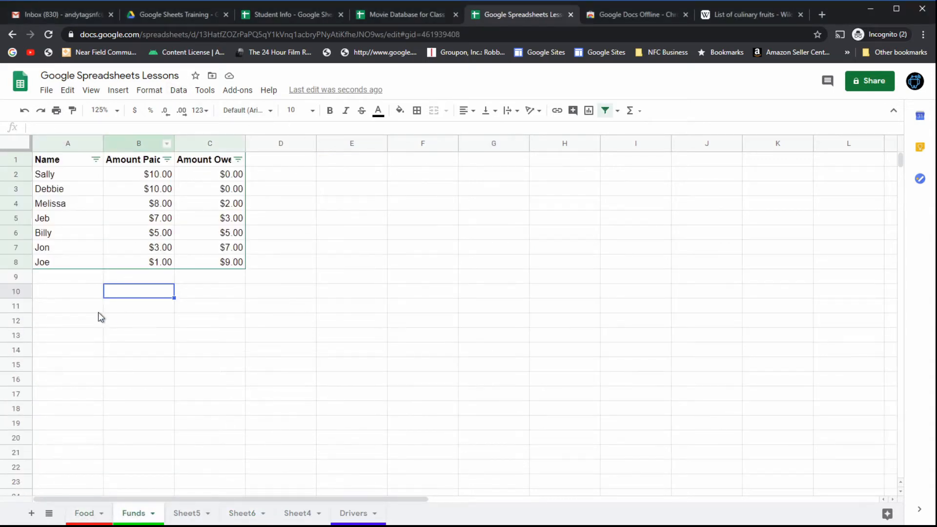
pyautogui.click(64, 282)
pyautogui.moveTo(65, 166); pyautogui.dragTo(234, 261)
pyautogui.rightClick(189, 228)
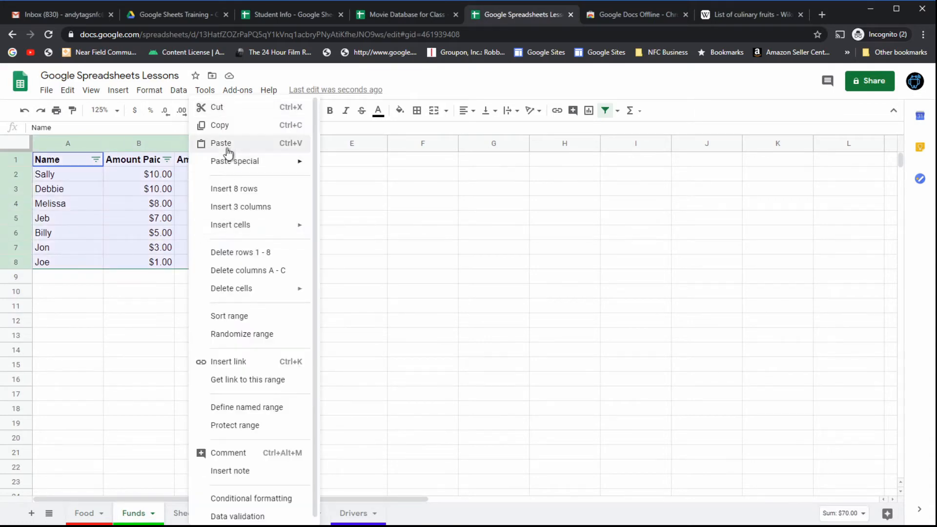
pyautogui.click(228, 125)
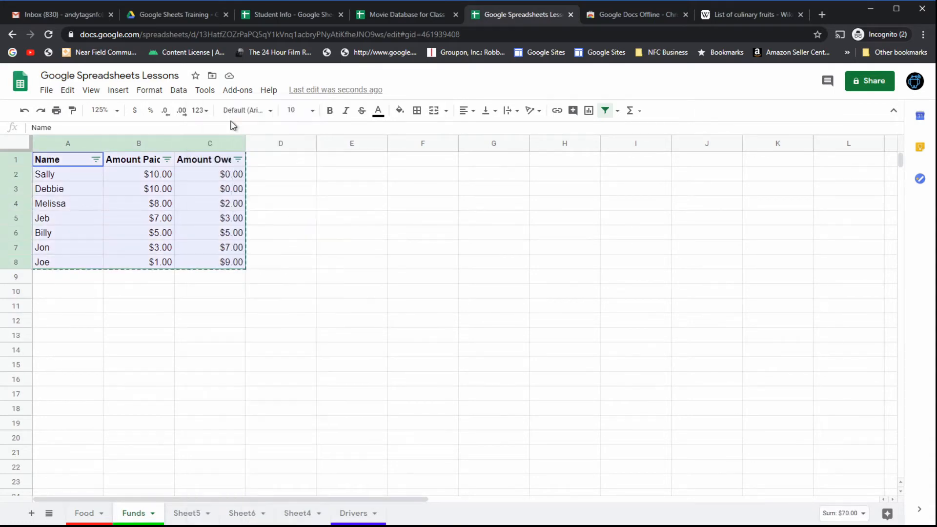
# Step: Review the paste special options for cell A11 of the Funds sheet without applying any
pyautogui.click(69, 306)
pyautogui.rightClick(68, 307)
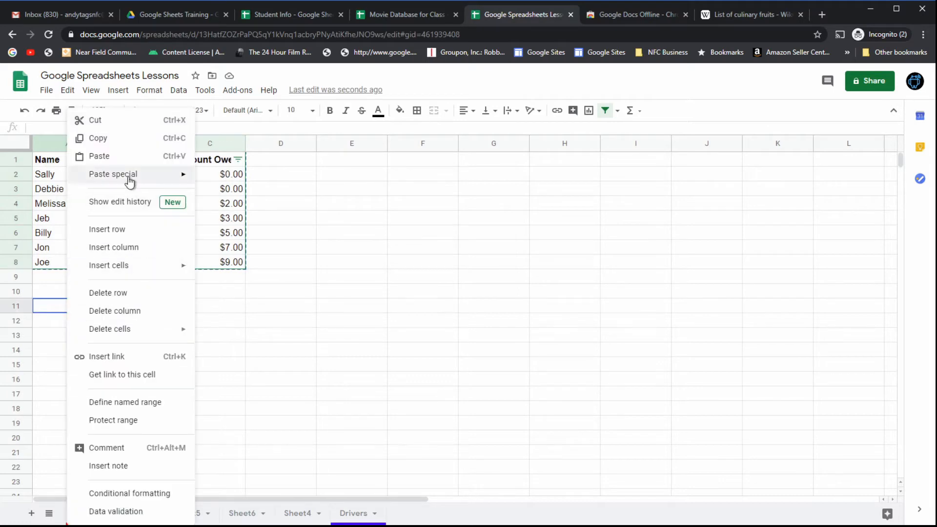
pyautogui.moveTo(130, 182)
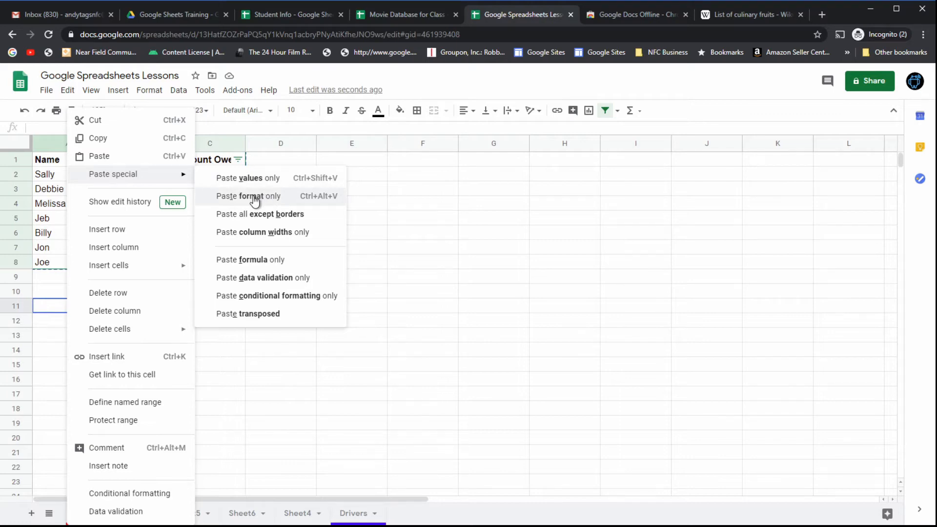
pyautogui.click(449, 383)
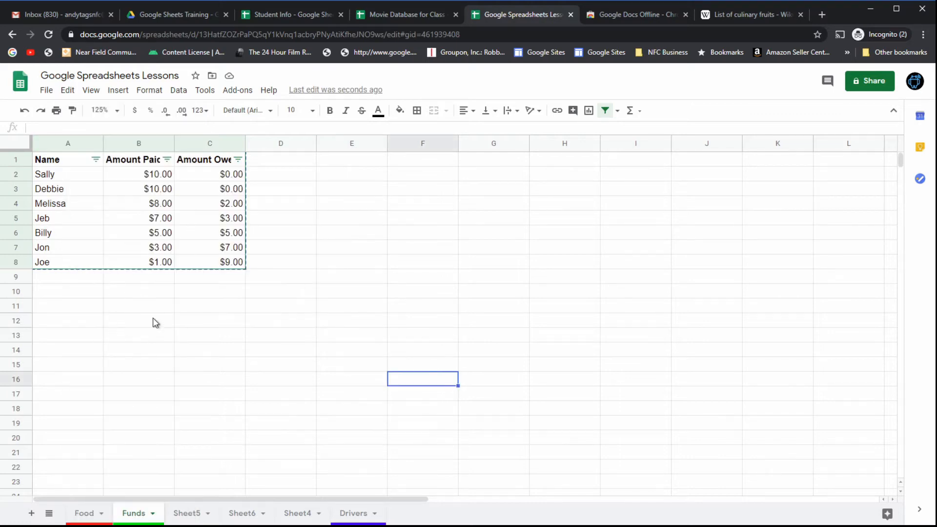
# Step: Paste only the format of the copied Funds table onto A1:C8 of Sheet5
pyautogui.click(181, 512)
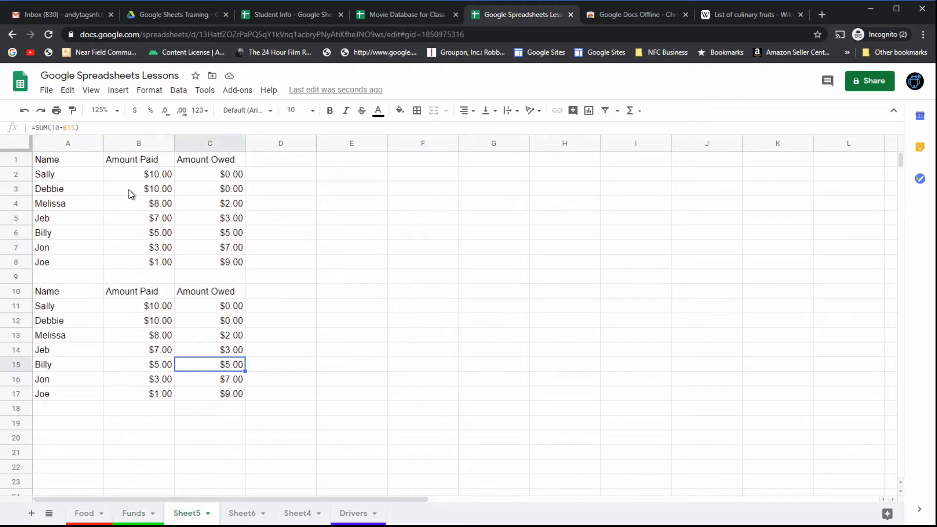
pyautogui.moveTo(69, 165); pyautogui.dragTo(220, 263)
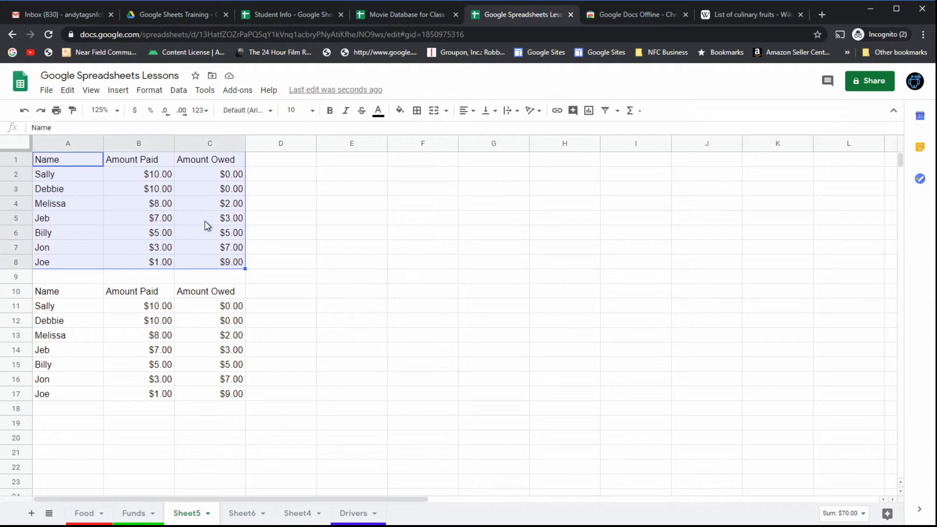
pyautogui.click(240, 231)
pyautogui.moveTo(67, 166); pyautogui.dragTo(220, 262)
pyautogui.click(219, 263)
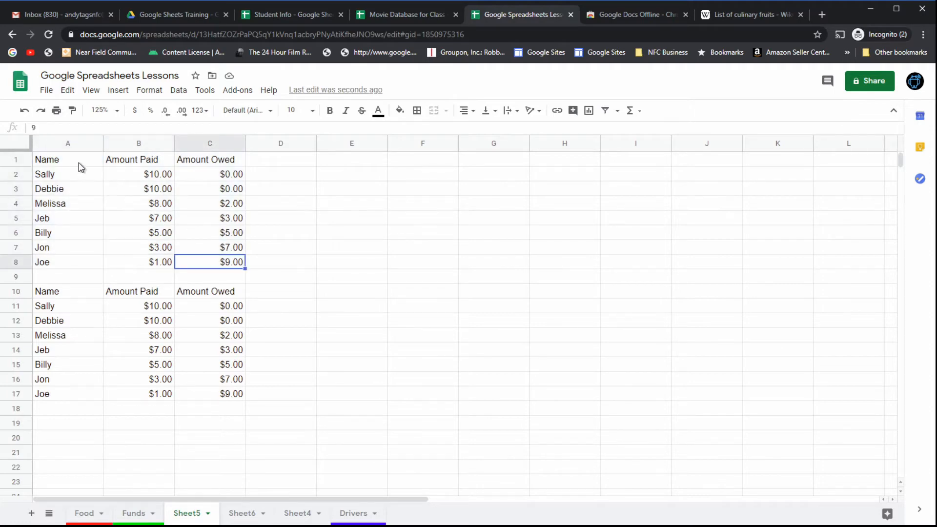
pyautogui.moveTo(77, 163); pyautogui.dragTo(207, 257)
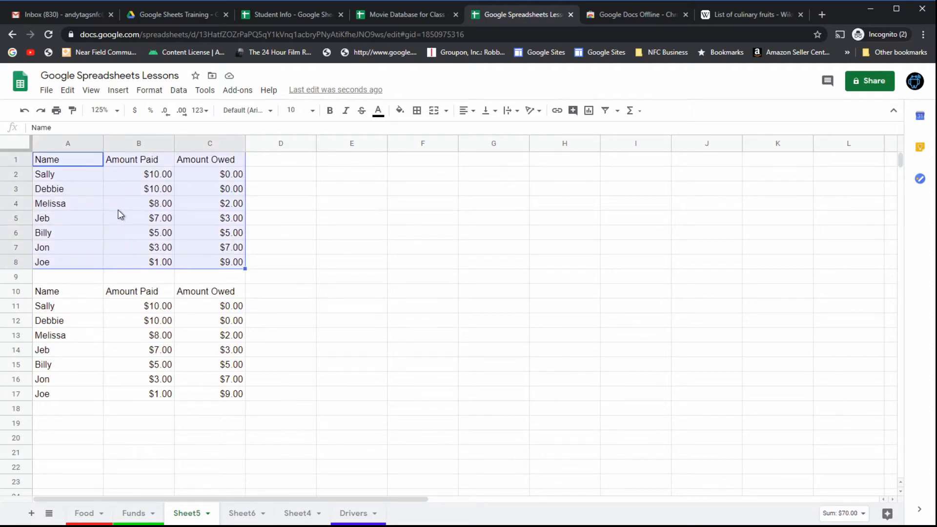
pyautogui.rightClick(123, 195)
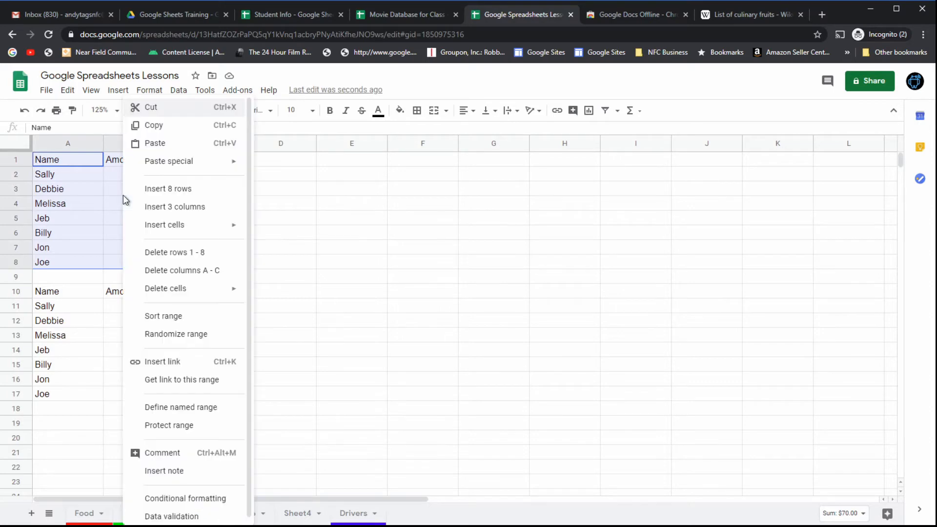
pyautogui.moveTo(155, 165)
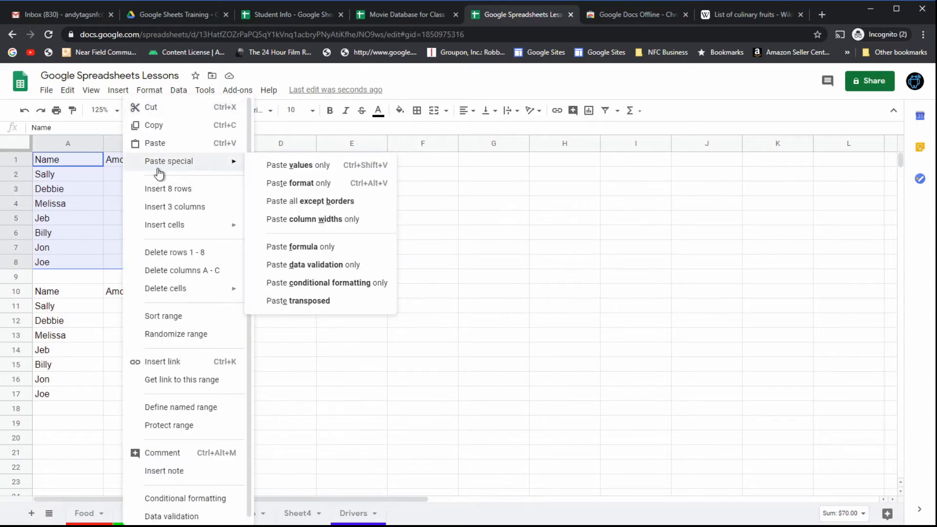
pyautogui.click(300, 184)
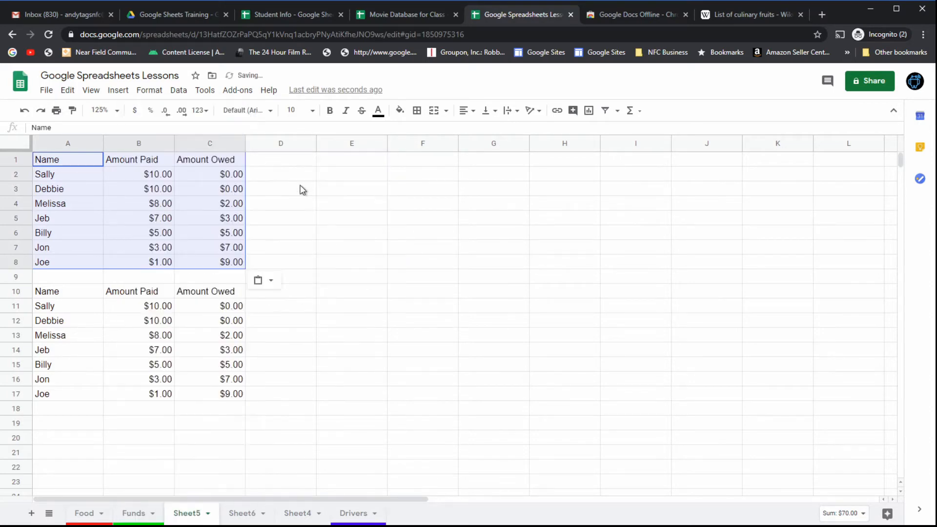
# Step: Inspect the underlying contents of the Amount Paid and Amount Owed cells in the upper table of Sheet5
pyautogui.click(176, 222)
pyautogui.click(133, 180)
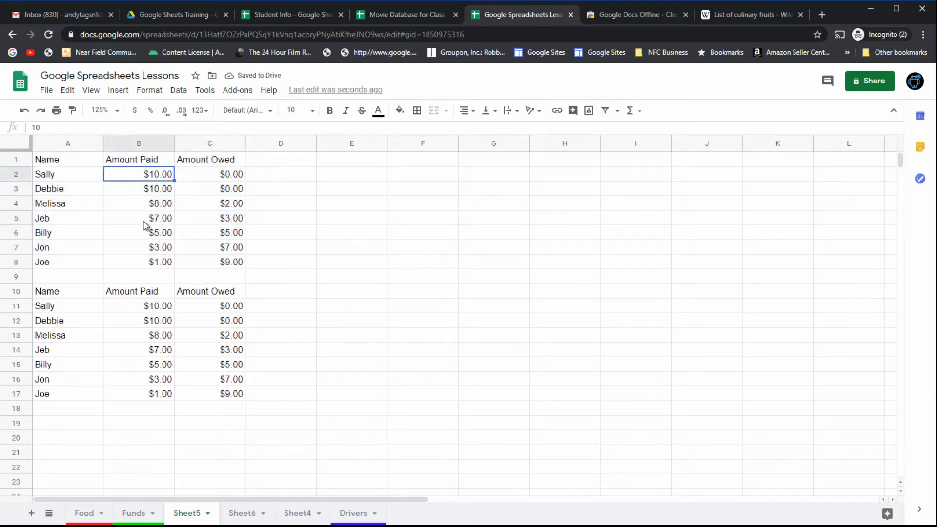
pyautogui.click(143, 220)
pyautogui.click(228, 227)
pyautogui.click(224, 247)
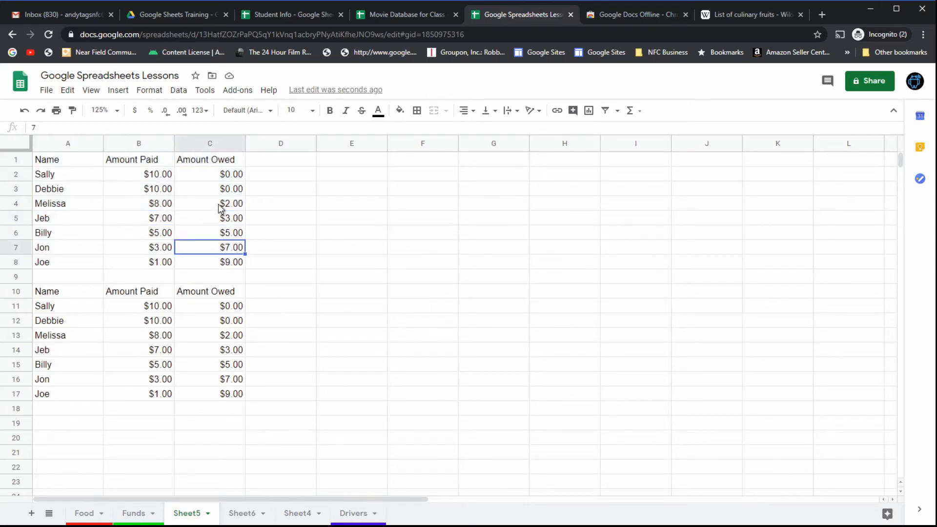
pyautogui.click(219, 203)
pyautogui.click(148, 215)
pyautogui.click(221, 251)
# Step: Paste only the format of the copied Funds table onto A1:C8 of Sheet6 and compare it with the Funds sheet
pyautogui.click(232, 514)
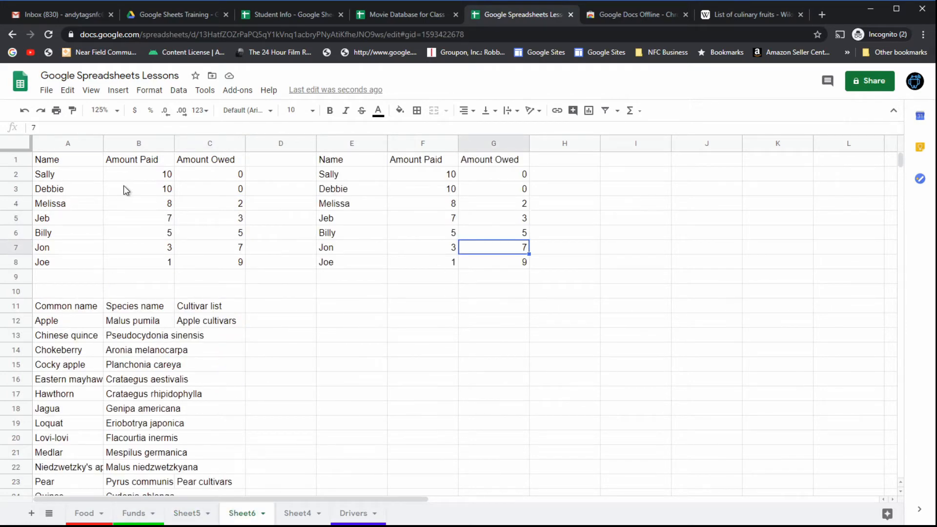
pyautogui.moveTo(83, 163); pyautogui.dragTo(227, 262)
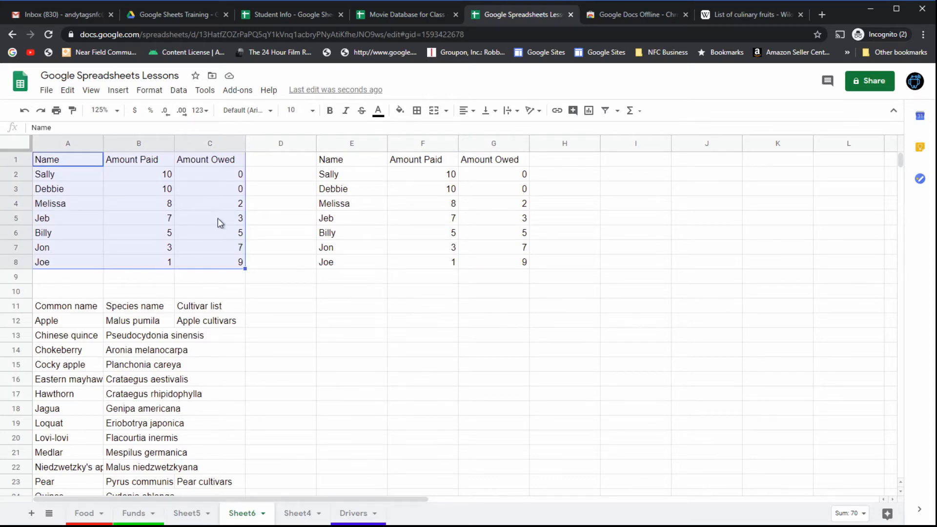
pyautogui.rightClick(186, 194)
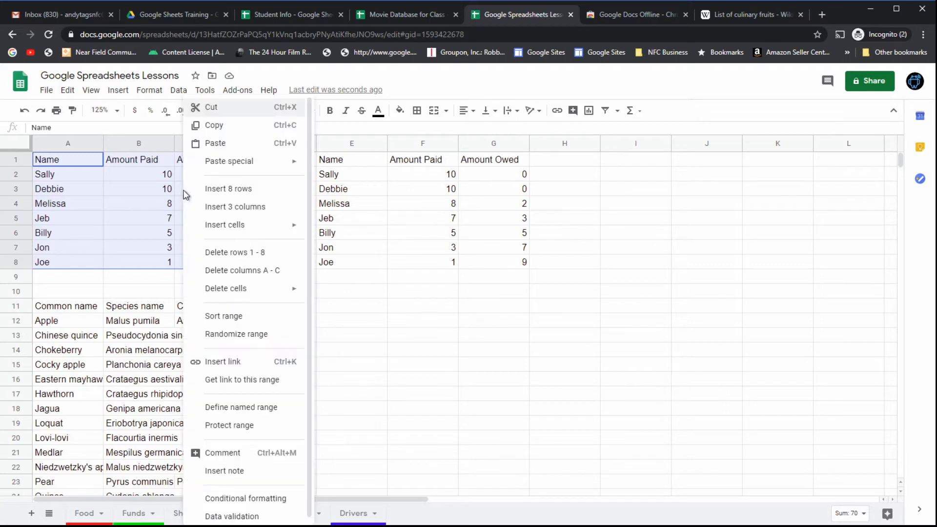
pyautogui.moveTo(244, 162)
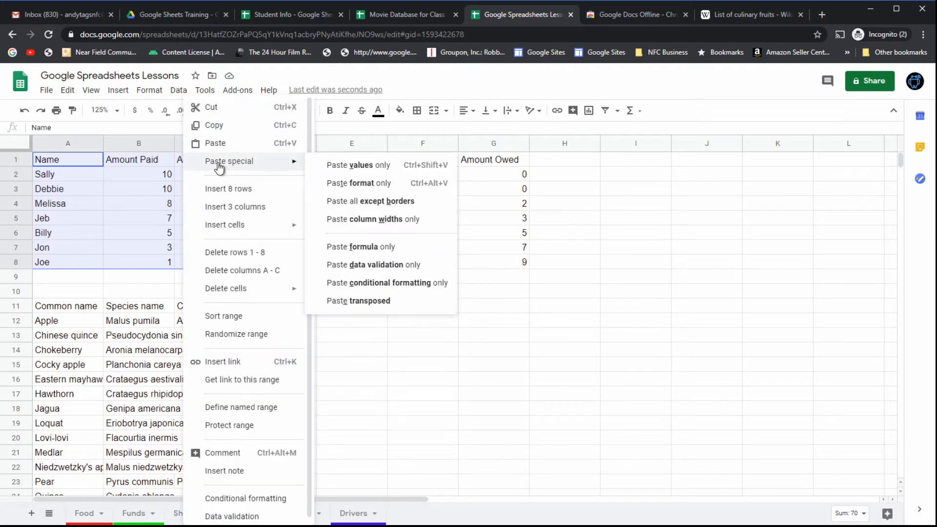
pyautogui.click(379, 183)
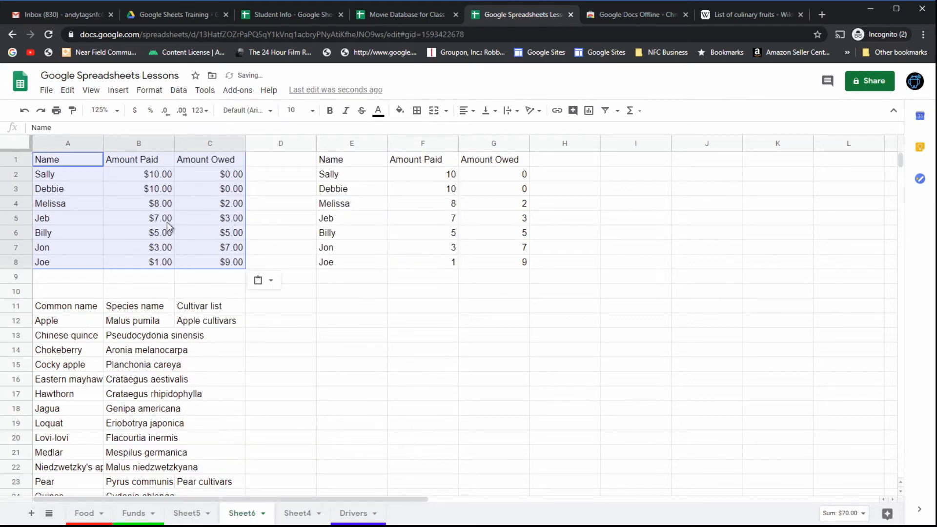
pyautogui.click(128, 515)
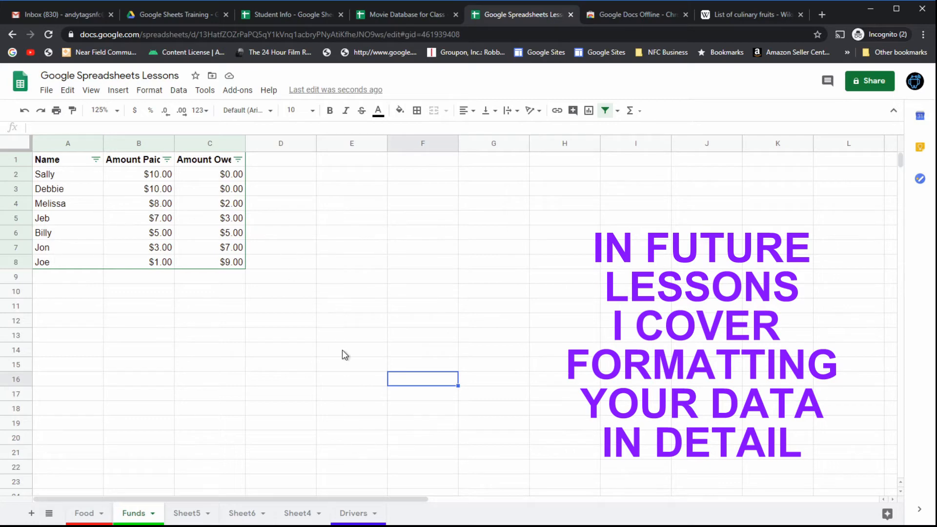
pyautogui.click(242, 512)
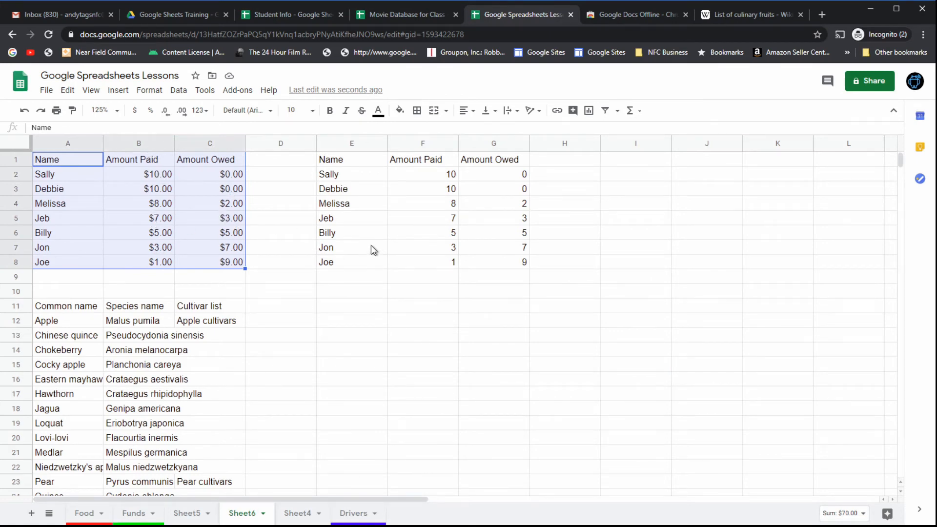
# Step: Review the paste special options for cell E11 of Sheet6 without applying any, and return to the Funds sheet
pyautogui.click(351, 307)
pyautogui.rightClick(353, 308)
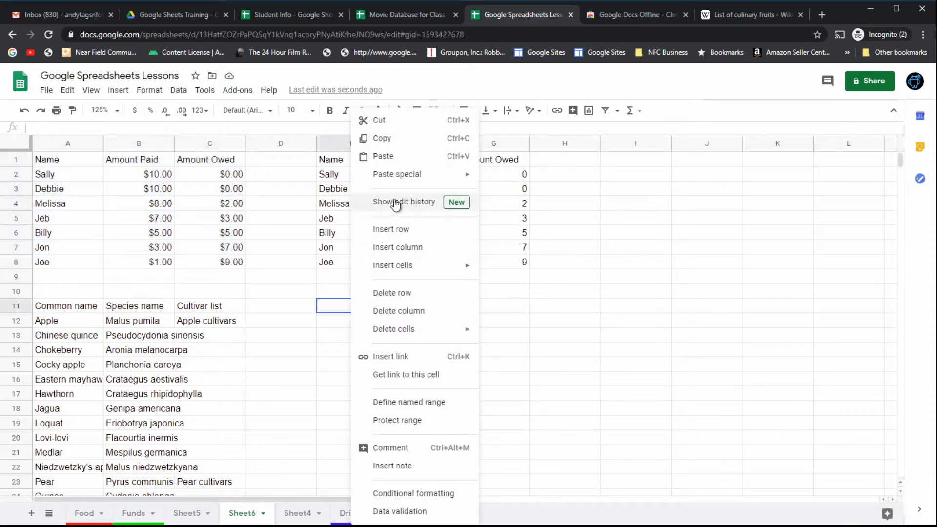
pyautogui.moveTo(406, 181)
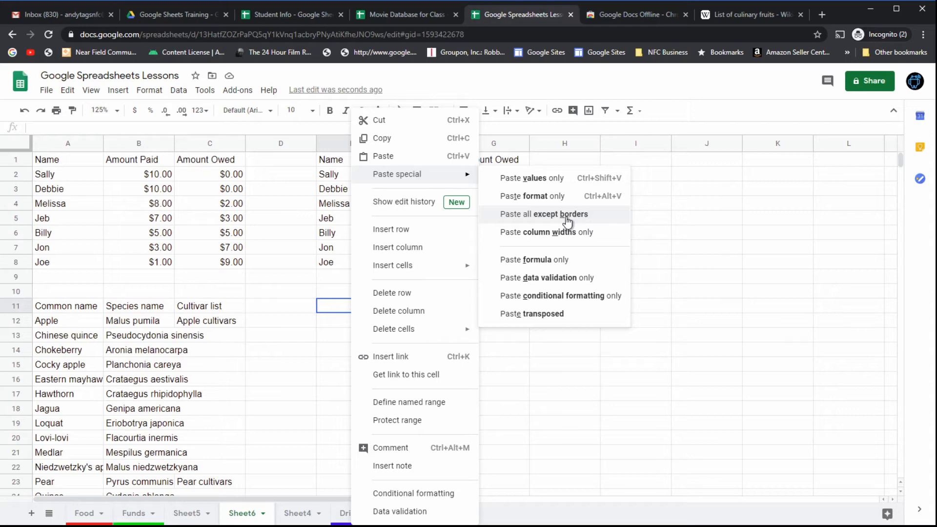
pyautogui.click(240, 216)
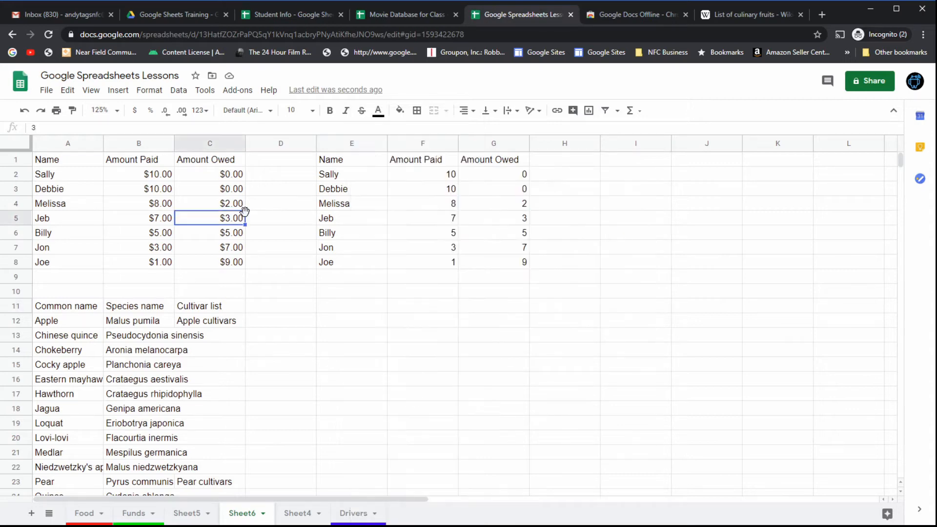
pyautogui.click(139, 516)
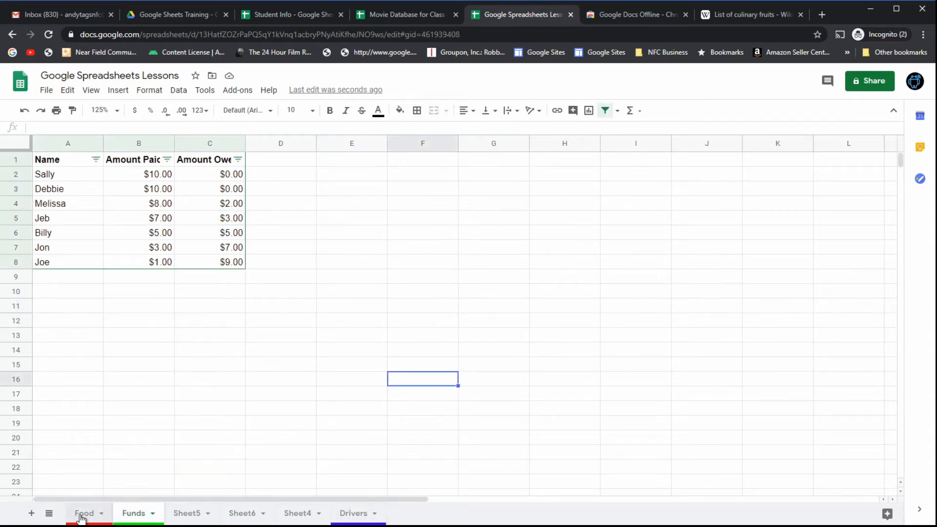
# Step: Copy the bordered range A1:B3 on the Food sheet and paste everything except its borders at A10
pyautogui.click(82, 515)
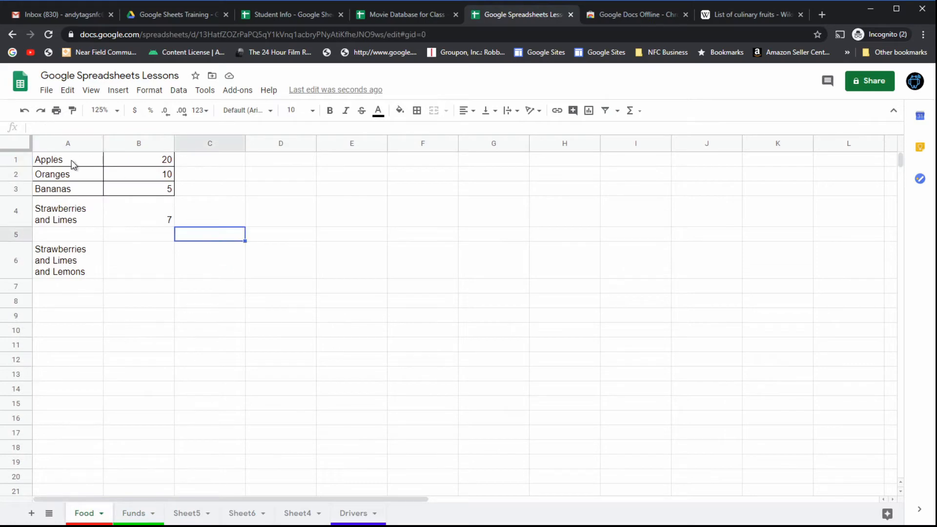
pyautogui.moveTo(73, 164); pyautogui.dragTo(137, 195)
pyautogui.rightClick(136, 187)
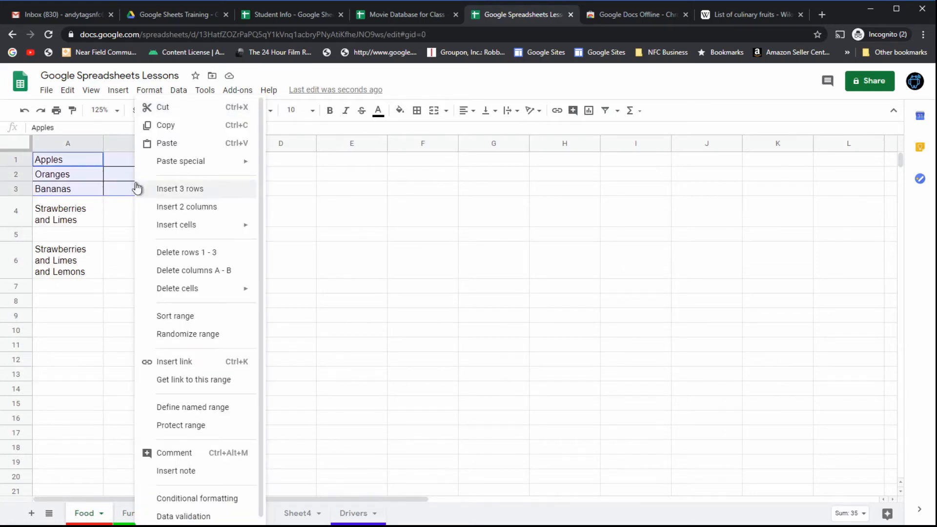
pyautogui.click(166, 126)
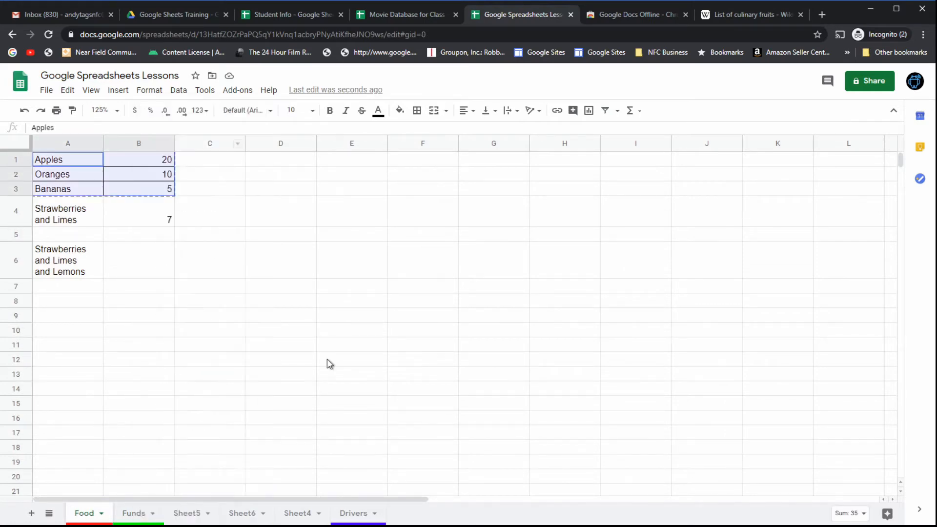
pyautogui.click(72, 329)
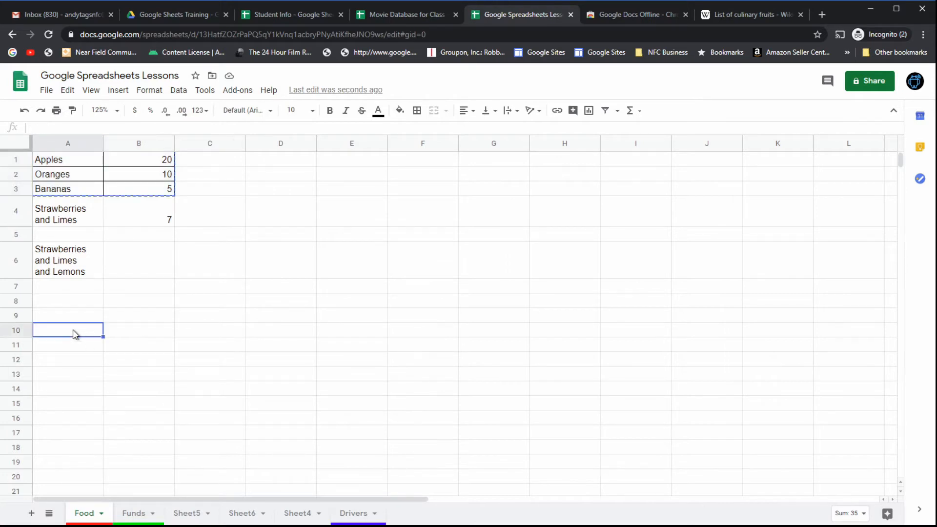
pyautogui.rightClick(73, 330)
pyautogui.moveTo(120, 180)
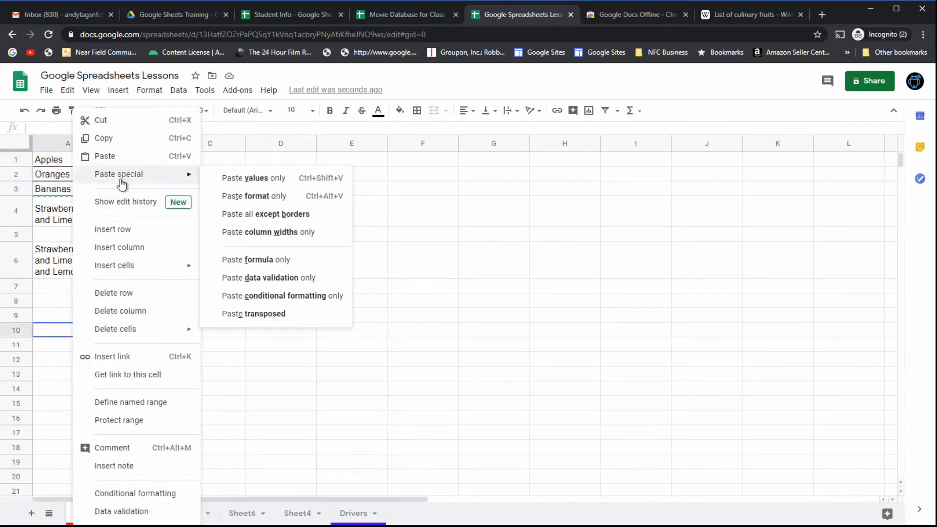
pyautogui.click(263, 215)
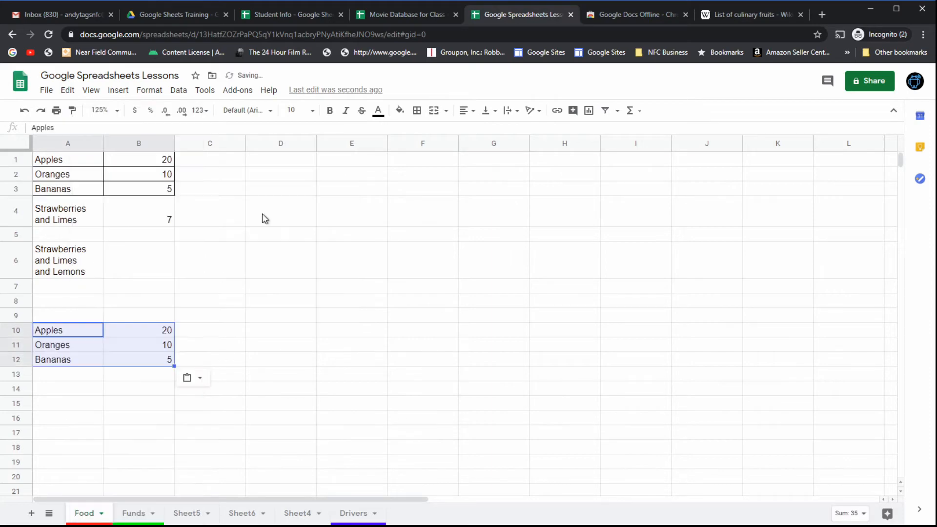
pyautogui.click(116, 391)
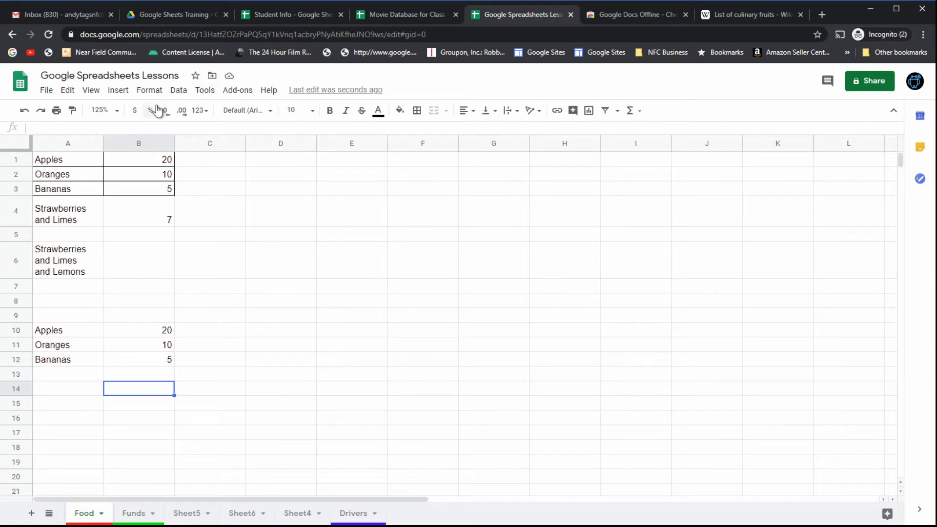
# Step: Review the paste special options for cell A14 of the Food sheet without applying any
pyautogui.click(73, 389)
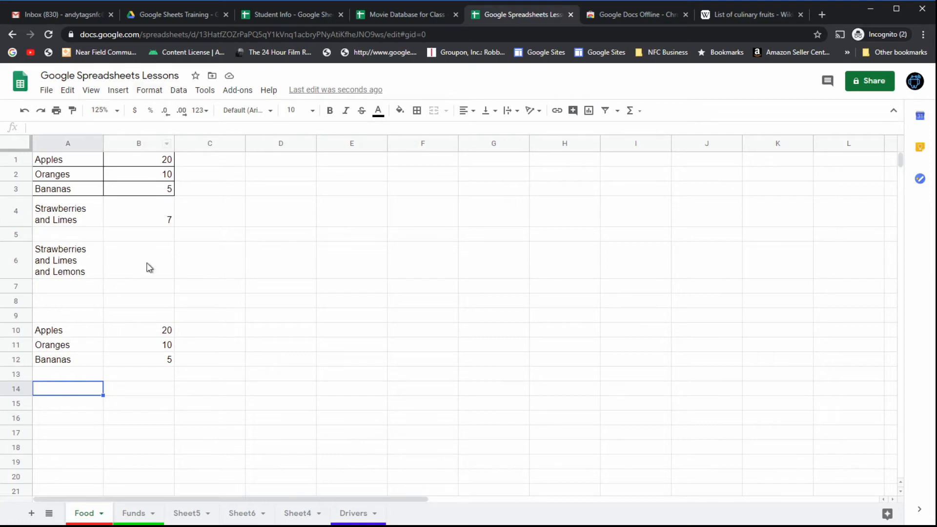
pyautogui.rightClick(77, 390)
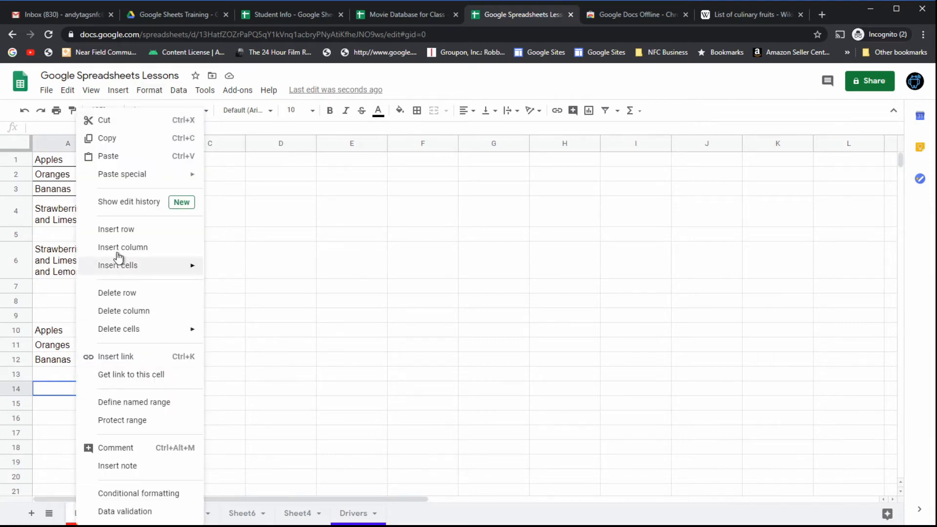
pyautogui.moveTo(126, 186)
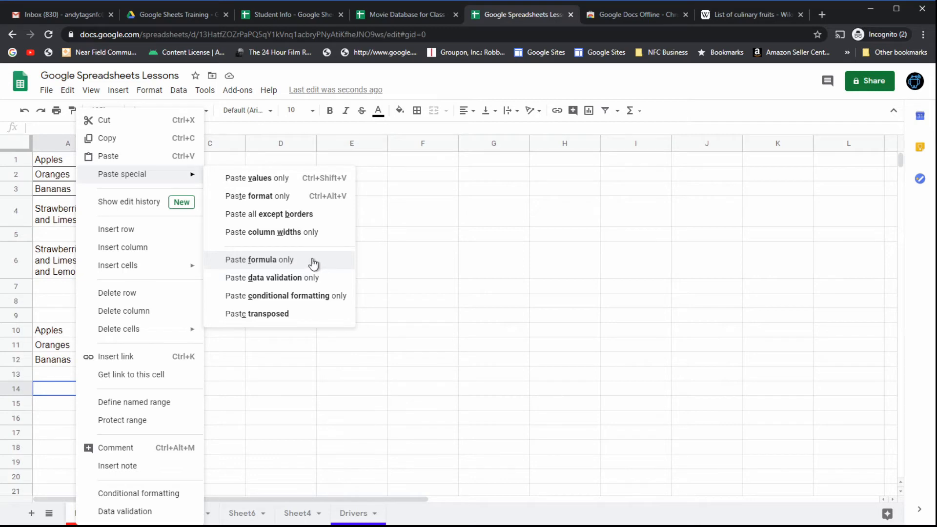
pyautogui.click(302, 358)
# Step: Copy the table A1:C8 on the Funds sheet and paste only its formulas at A10 of the same sheet
pyautogui.click(134, 516)
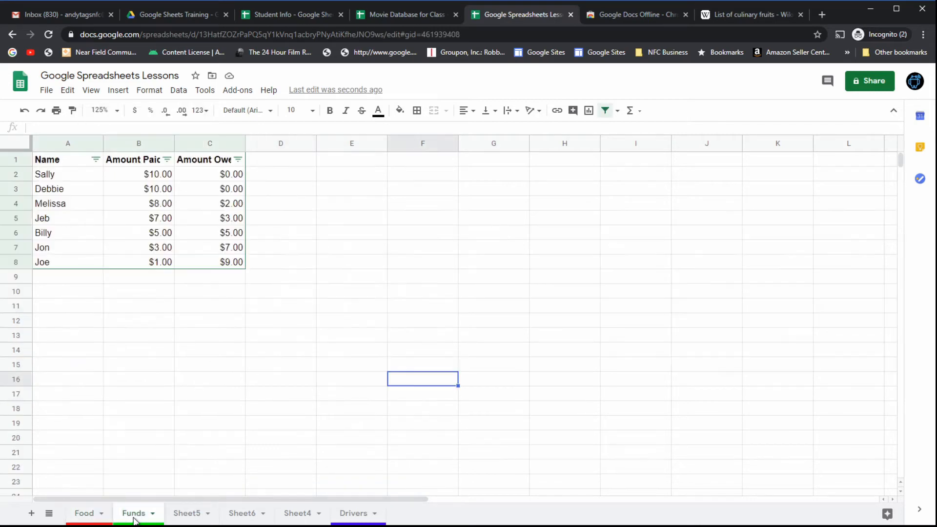
pyautogui.moveTo(62, 165); pyautogui.dragTo(215, 262)
pyautogui.rightClick(187, 237)
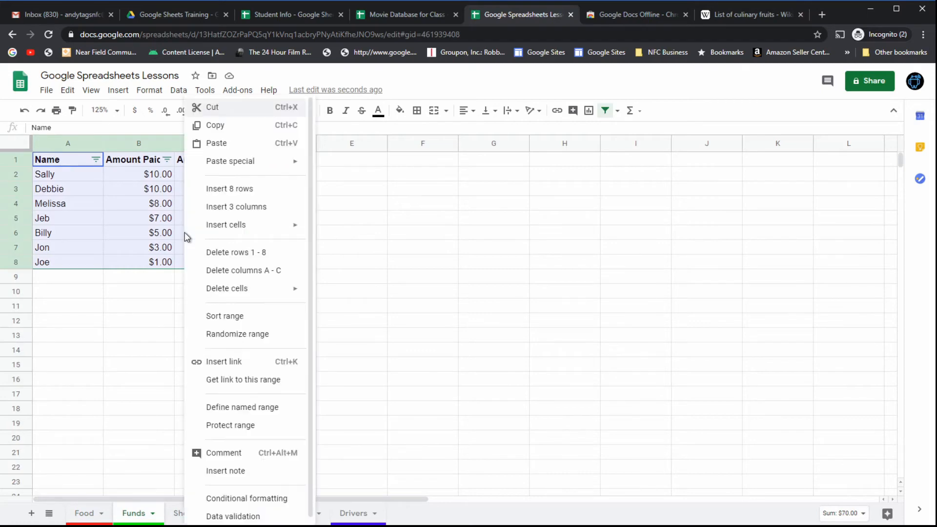
pyautogui.click(215, 126)
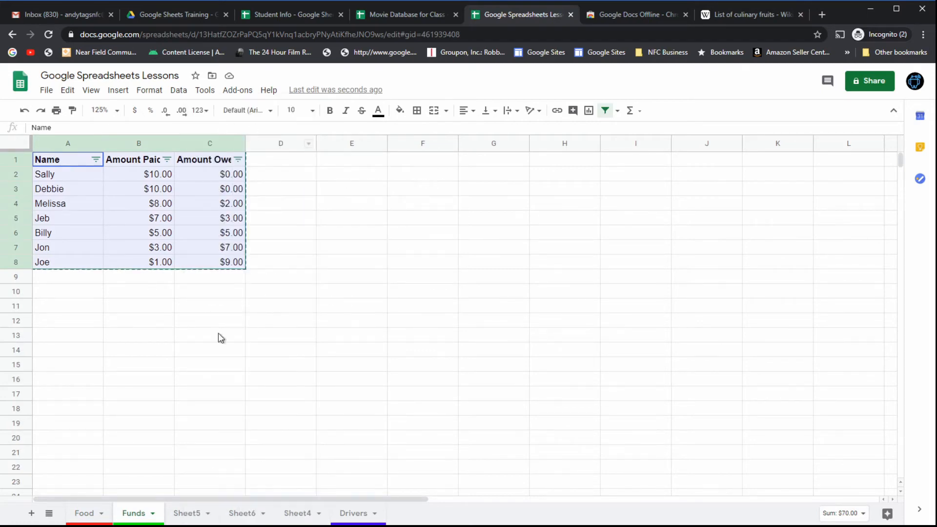
pyautogui.click(63, 294)
pyautogui.rightClick(63, 293)
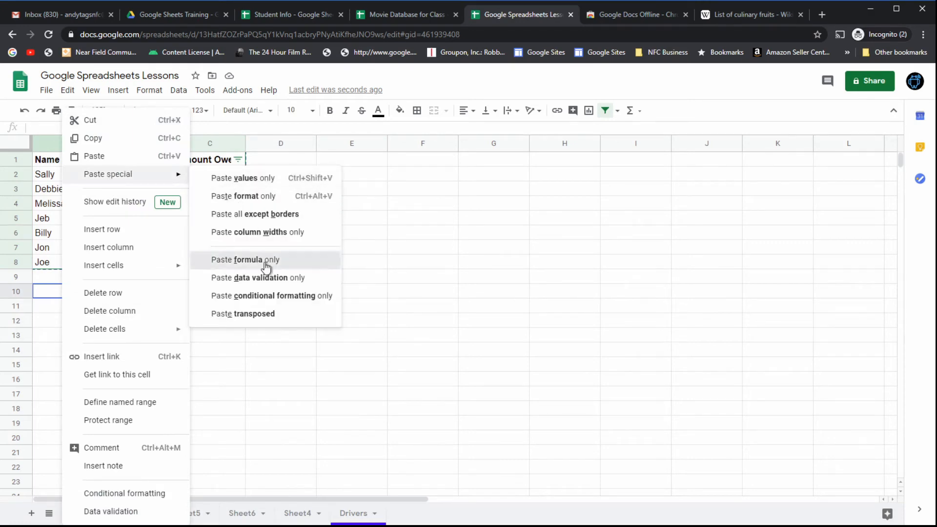
pyautogui.click(266, 268)
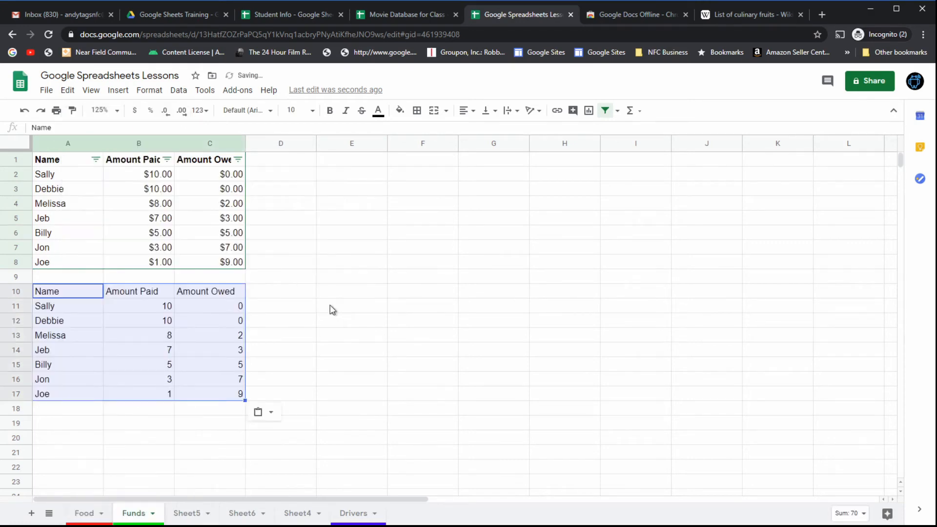
# Step: Inspect the contents of the header, Amount Paid and Amount Owed cells in the formula-only table at A10:C17
pyautogui.click(221, 307)
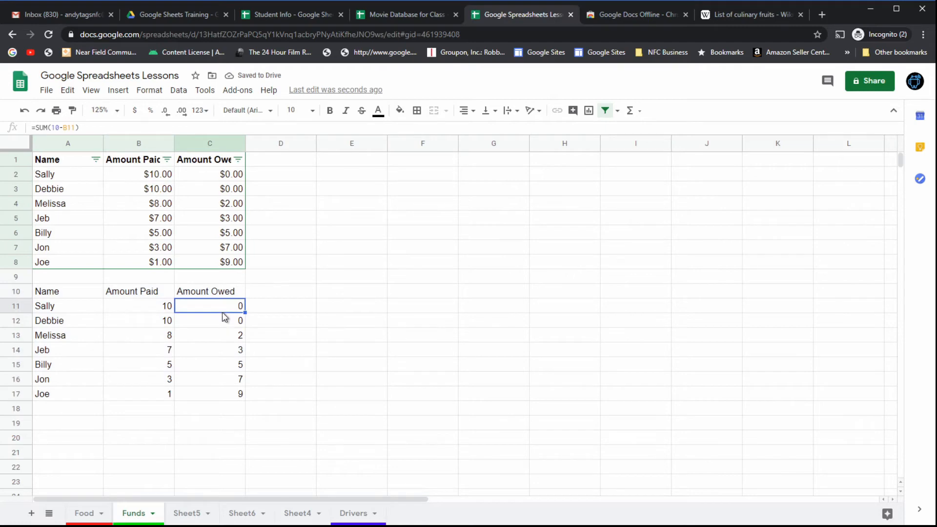
pyautogui.click(189, 346)
pyautogui.click(140, 338)
pyautogui.click(207, 363)
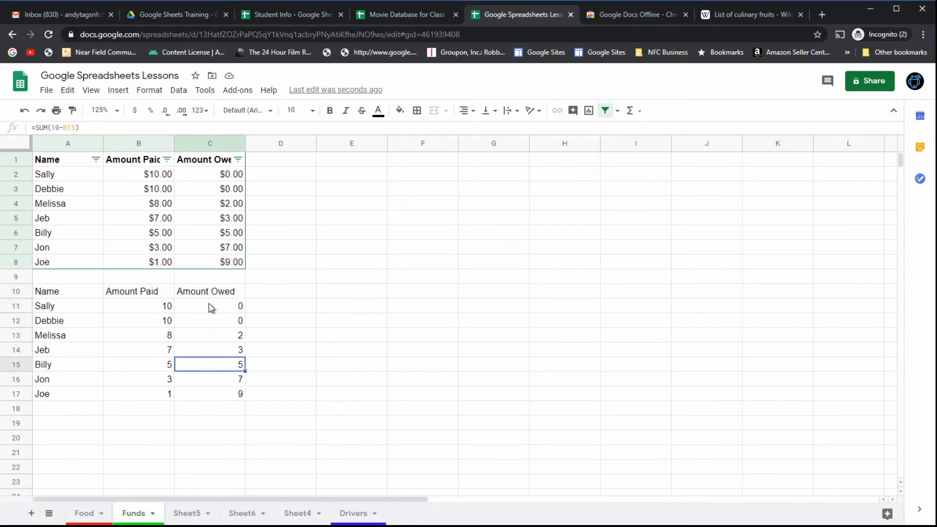
pyautogui.click(210, 307)
pyautogui.click(215, 339)
pyautogui.click(112, 295)
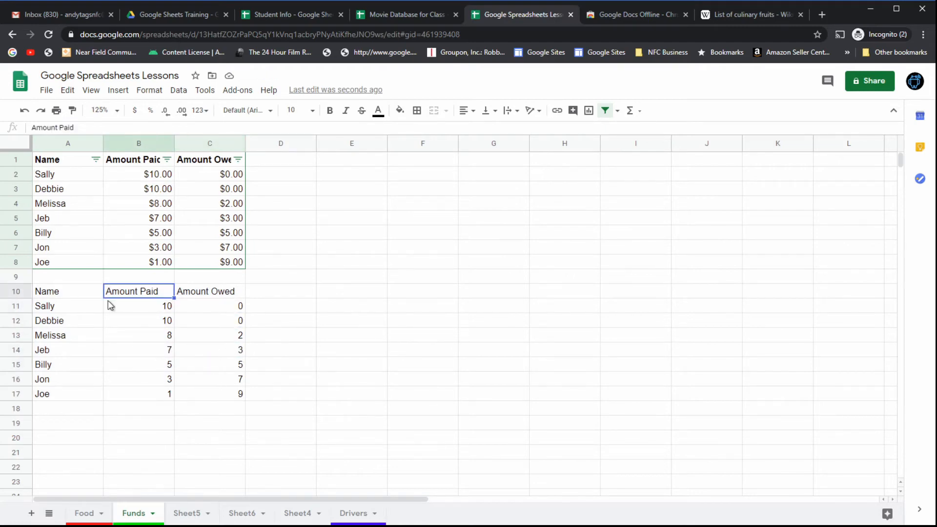
pyautogui.click(80, 296)
pyautogui.click(192, 295)
pyautogui.click(142, 296)
pyautogui.click(76, 296)
pyautogui.click(81, 349)
pyautogui.click(179, 380)
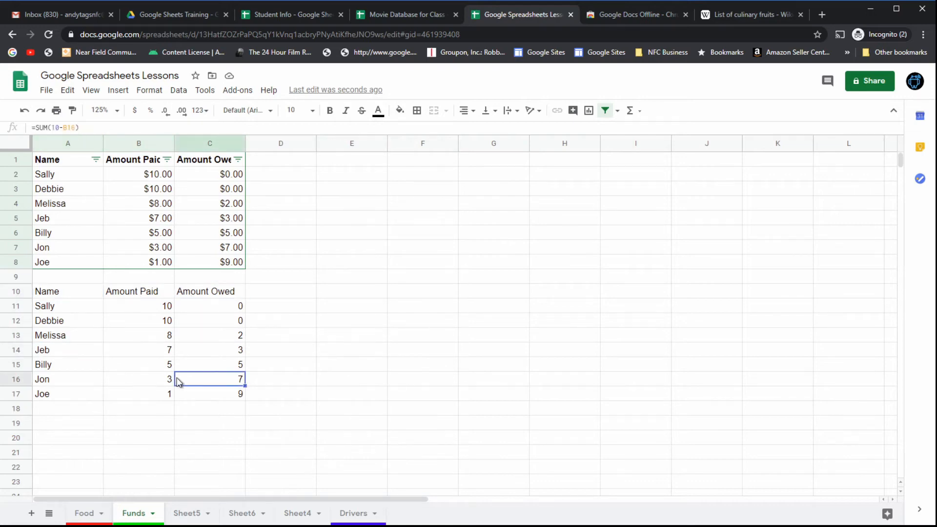
# Step: Paste the copied Funds table normally at A19 and compare its Amount Paid cells with the formula-only table above
pyautogui.click(76, 427)
pyautogui.hotkey('ctrl', 'v')
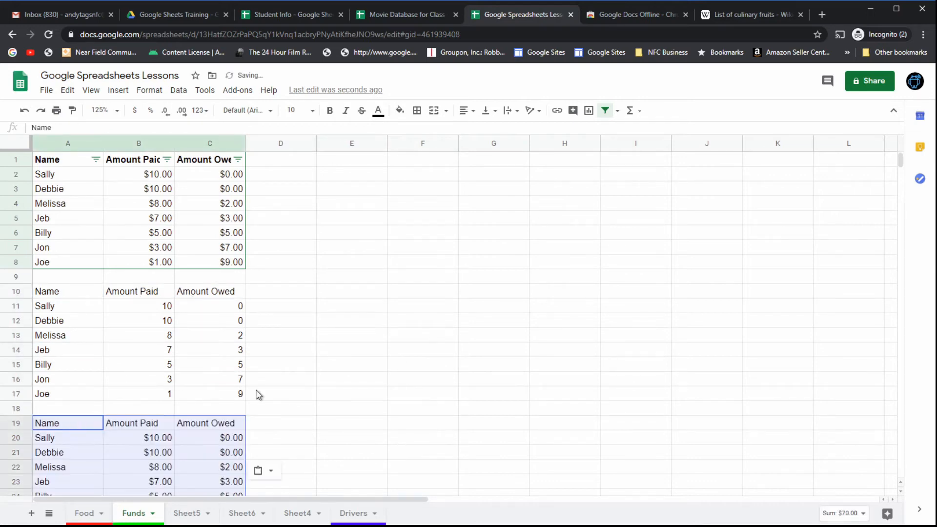
pyautogui.scroll(-3, 289, 346)
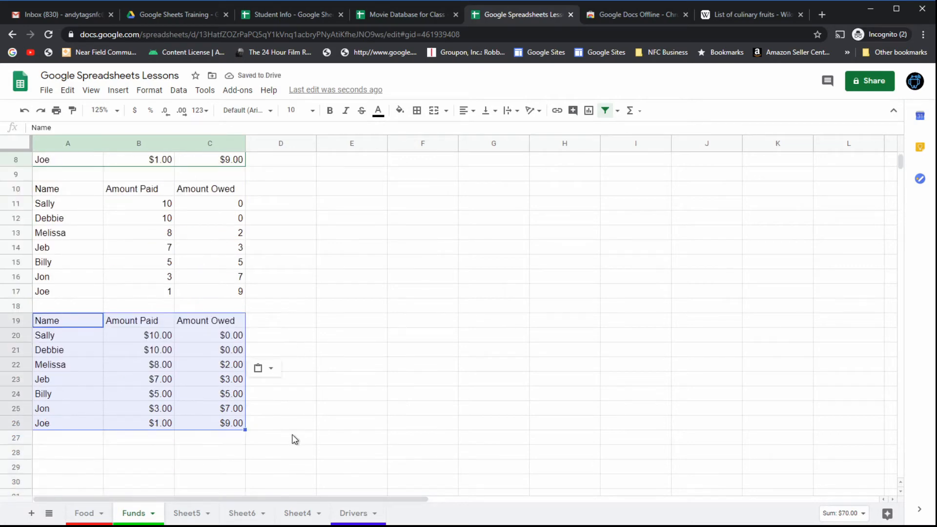
pyautogui.click(155, 364)
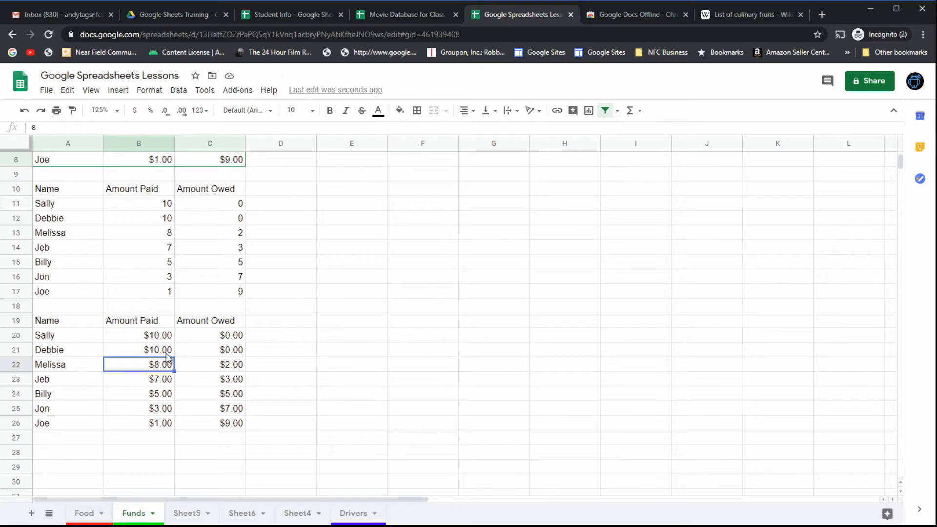
pyautogui.scroll(3, 167, 361)
pyautogui.click(146, 322)
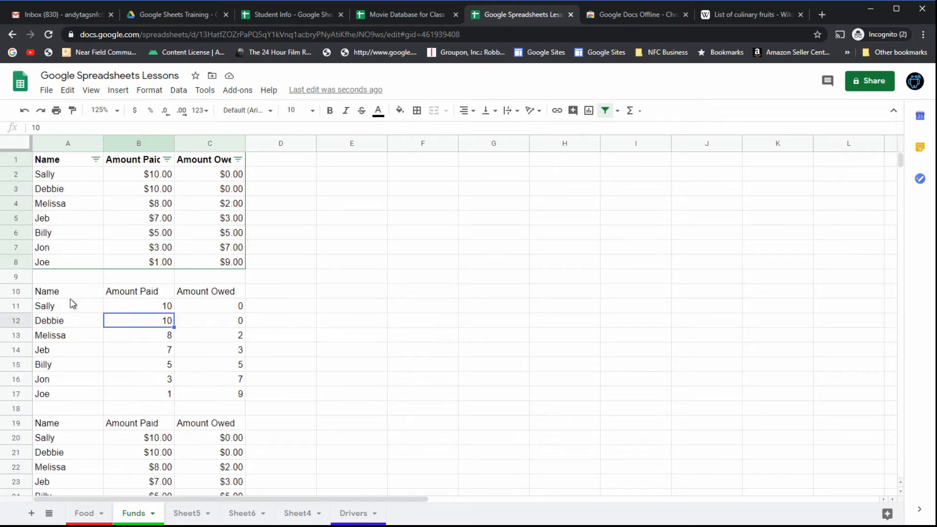
# Step: Check the names, paid amounts and owed formulas in A10:C17 cell by cell, and compare them with the original formula in C2
pyautogui.click(58, 292)
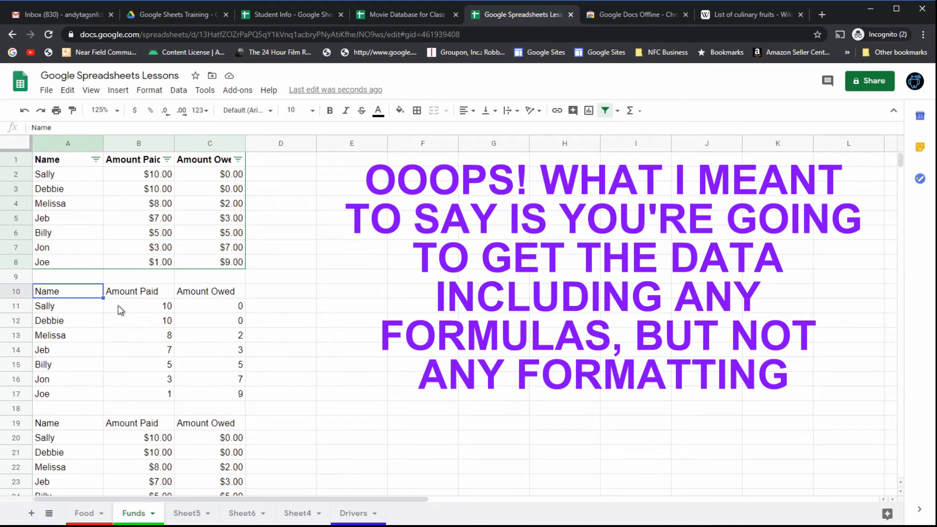
pyautogui.click(65, 308)
pyautogui.click(72, 298)
pyautogui.click(74, 337)
pyautogui.click(80, 352)
pyautogui.click(87, 383)
pyautogui.click(150, 348)
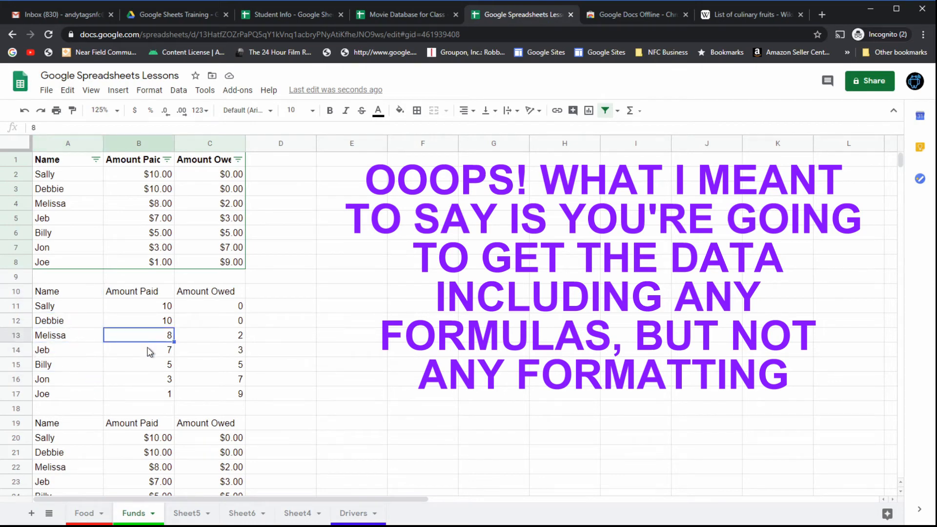
pyautogui.click(157, 309)
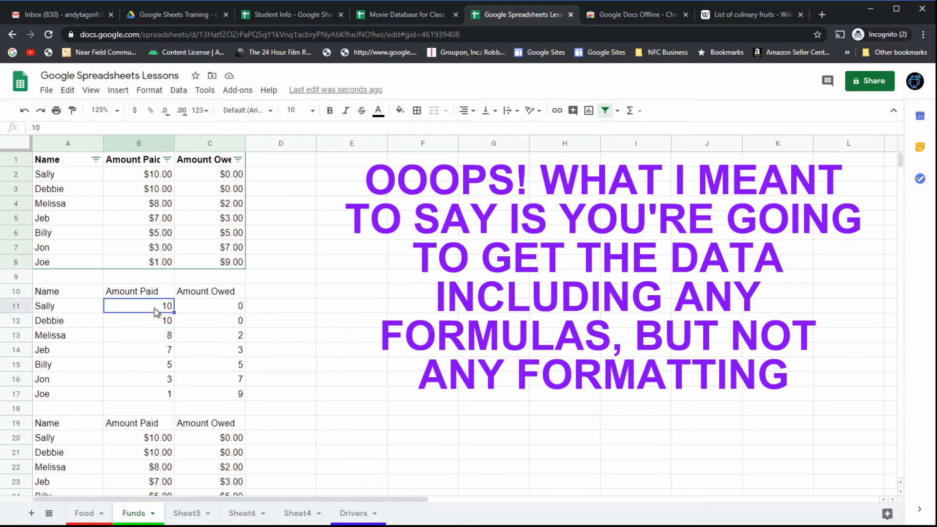
pyautogui.click(163, 339)
pyautogui.click(160, 352)
pyautogui.click(149, 383)
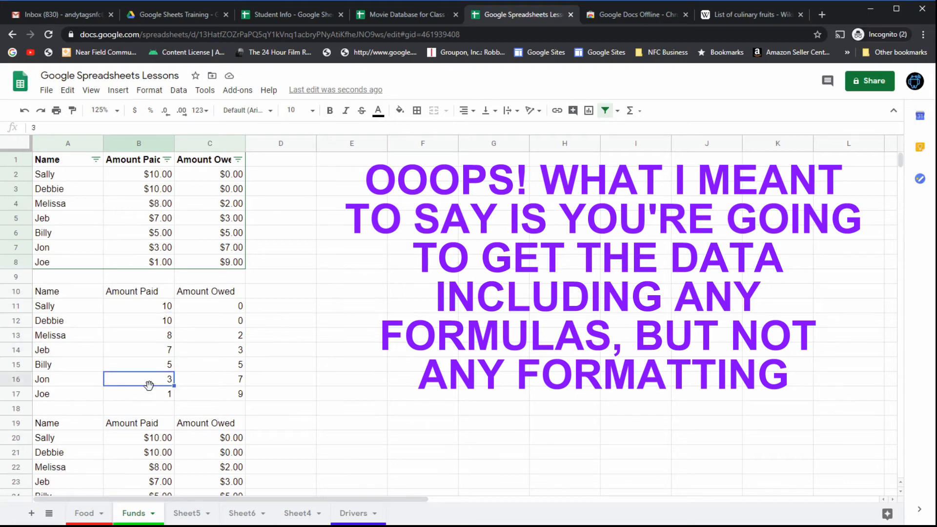
pyautogui.click(143, 398)
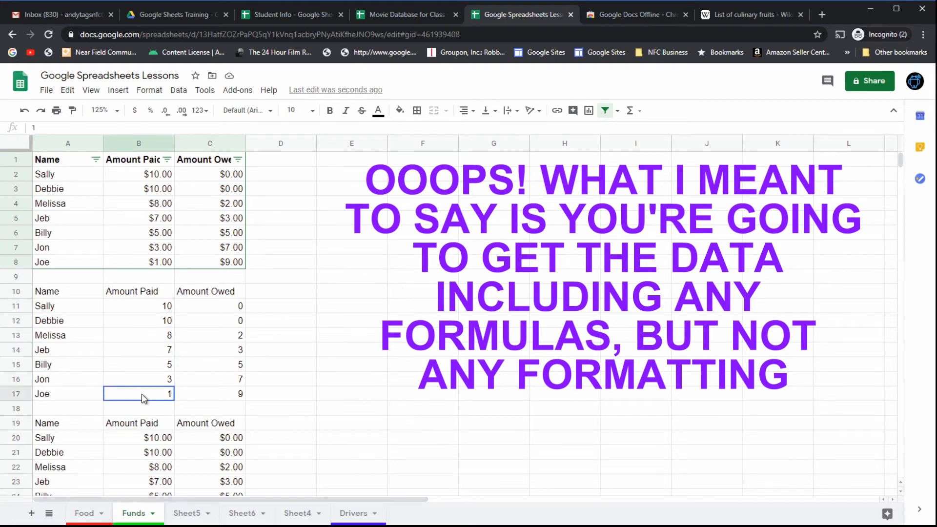
pyautogui.click(239, 308)
pyautogui.click(239, 364)
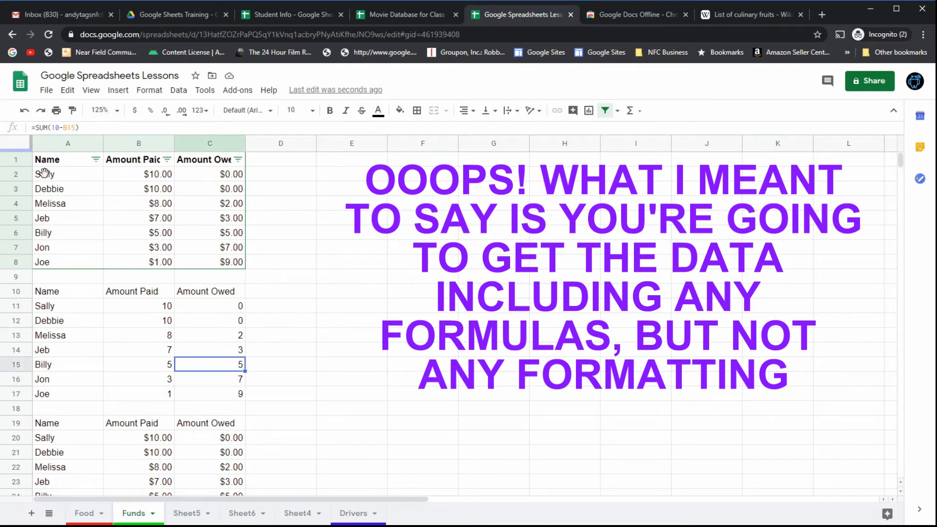
pyautogui.click(221, 179)
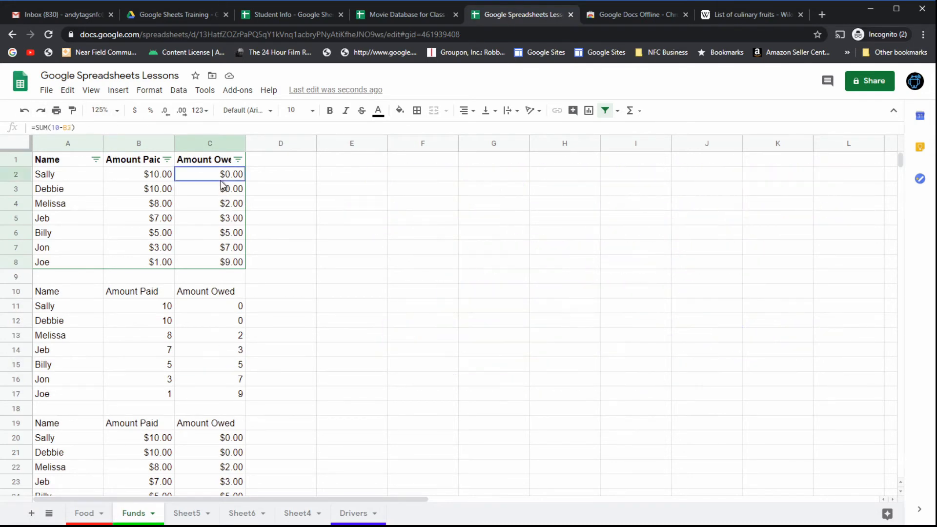
# Step: Copy the Amount Owed column C1:C8 on the Funds sheet and paste only its formulas at G1
pyautogui.moveTo(214, 160); pyautogui.dragTo(227, 265)
pyautogui.rightClick(215, 189)
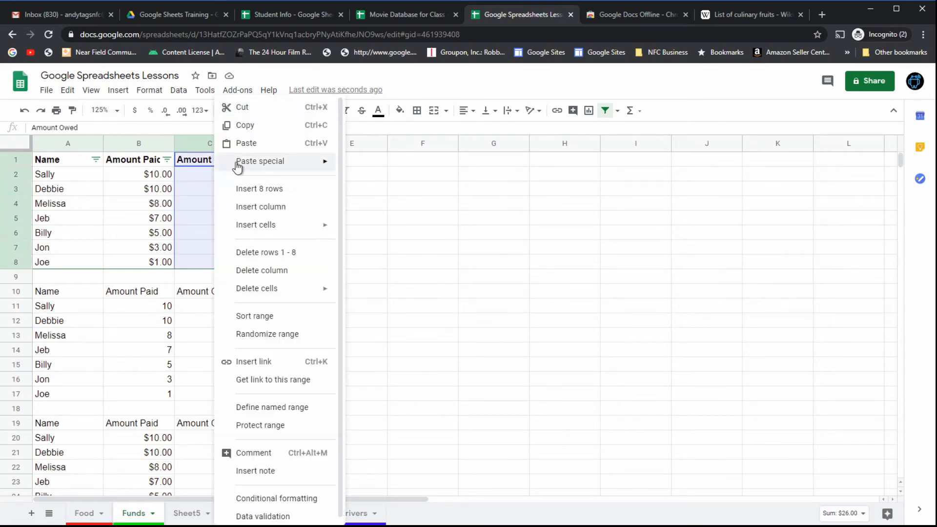
pyautogui.click(244, 127)
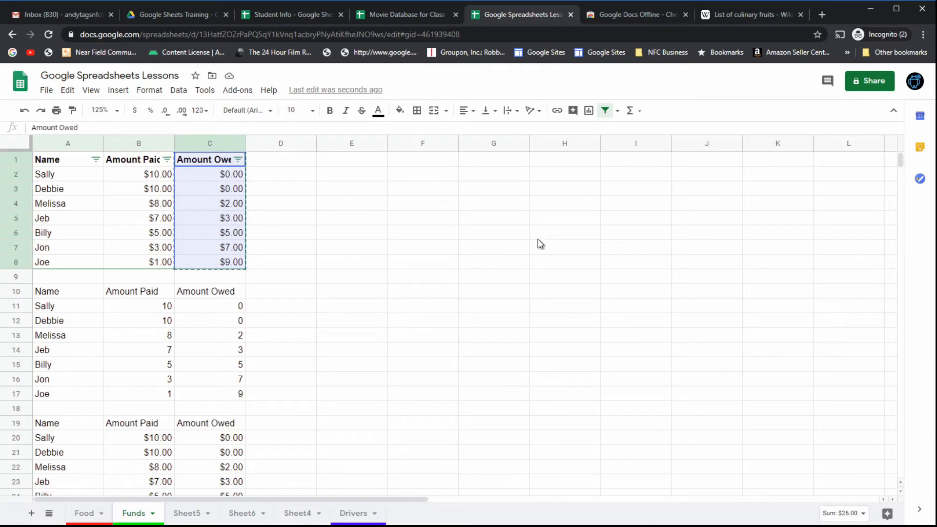
pyautogui.click(495, 162)
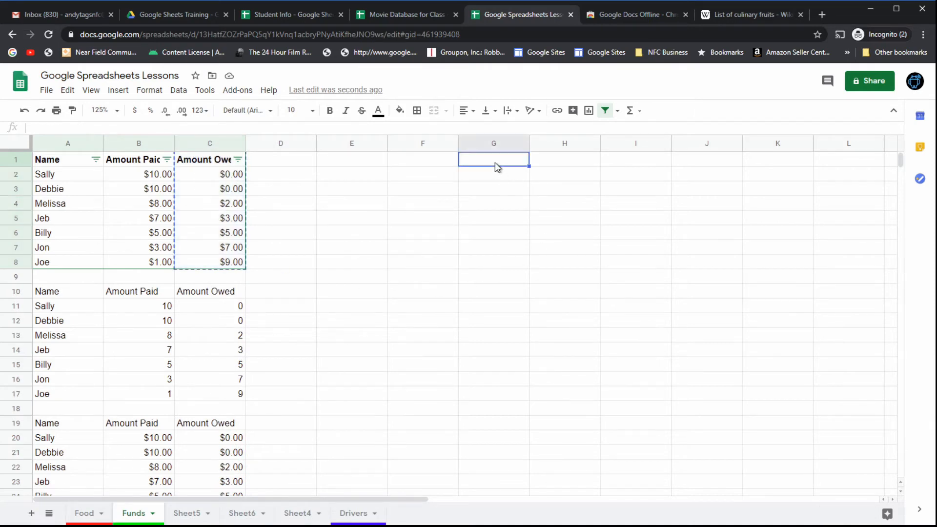
pyautogui.rightClick(495, 162)
pyautogui.moveTo(596, 180)
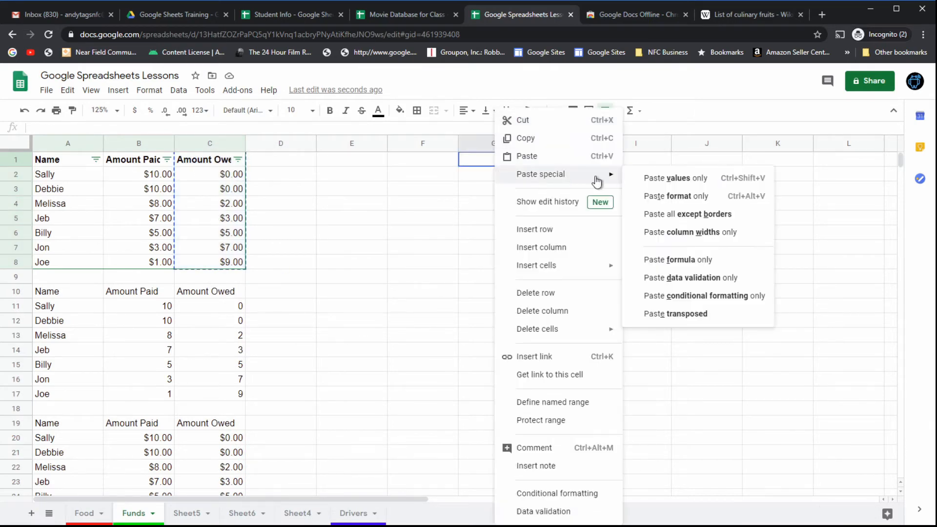
pyautogui.click(680, 263)
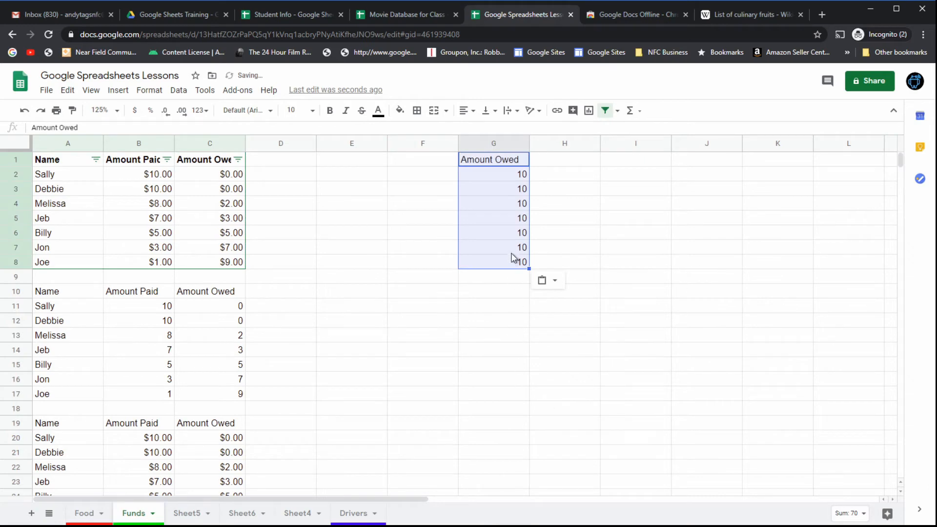
# Step: Inspect the formulas pasted in G2:G8 cell by cell to see which column each one references
pyautogui.click(498, 220)
pyautogui.click(515, 174)
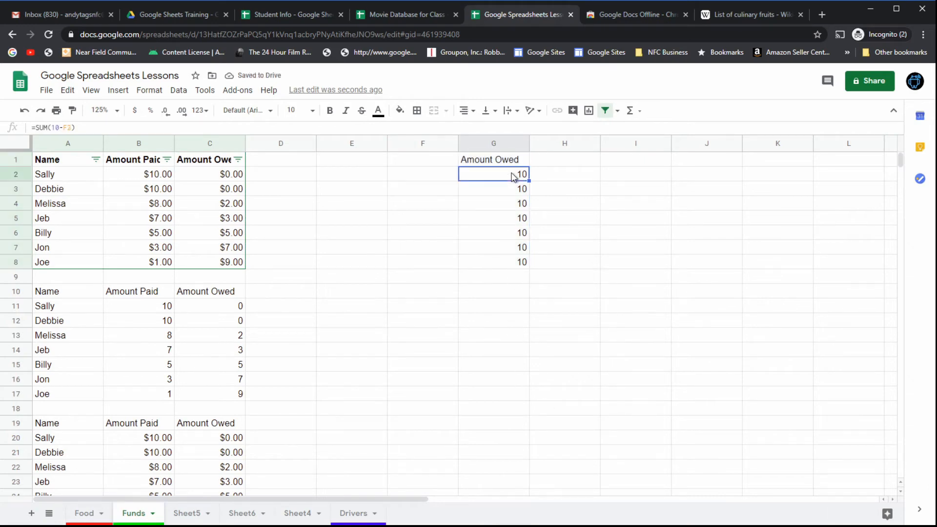
pyautogui.press('Down')
pyautogui.press('Down')
pyautogui.press('Down')
pyautogui.press('Down')
pyautogui.press('Down')
pyautogui.press('Down')
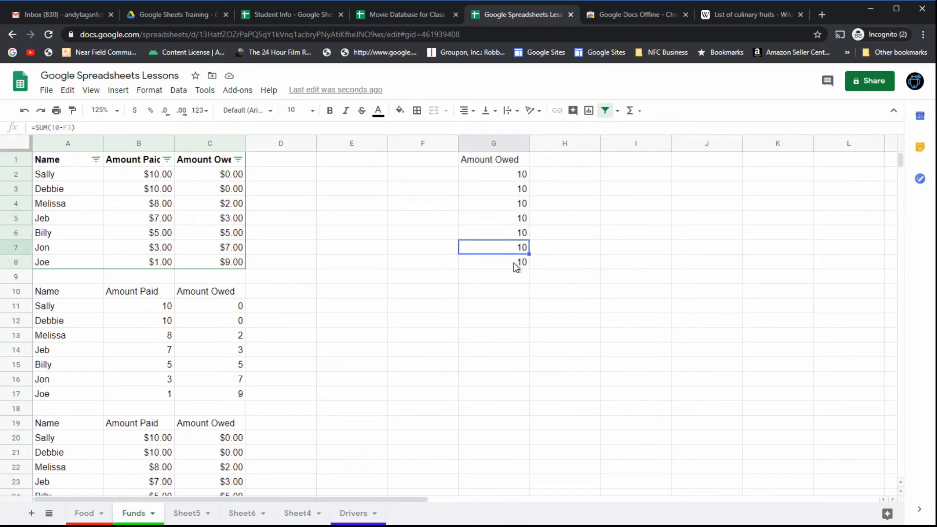
pyautogui.click(513, 177)
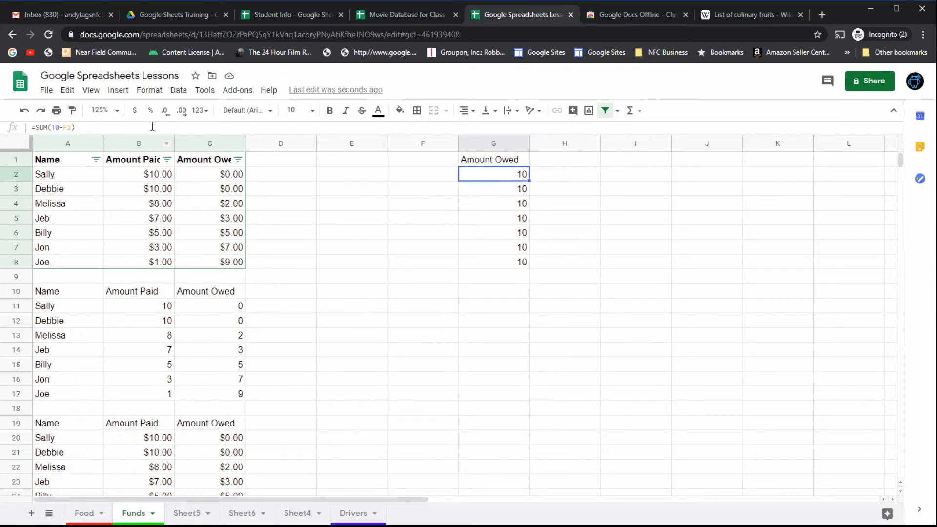
pyautogui.moveTo(430, 221)
pyautogui.mouseDown()
pyautogui.moveTo(435, 261)
pyautogui.moveTo(431, 206)
pyautogui.mouseUp()
pyautogui.click(495, 238)
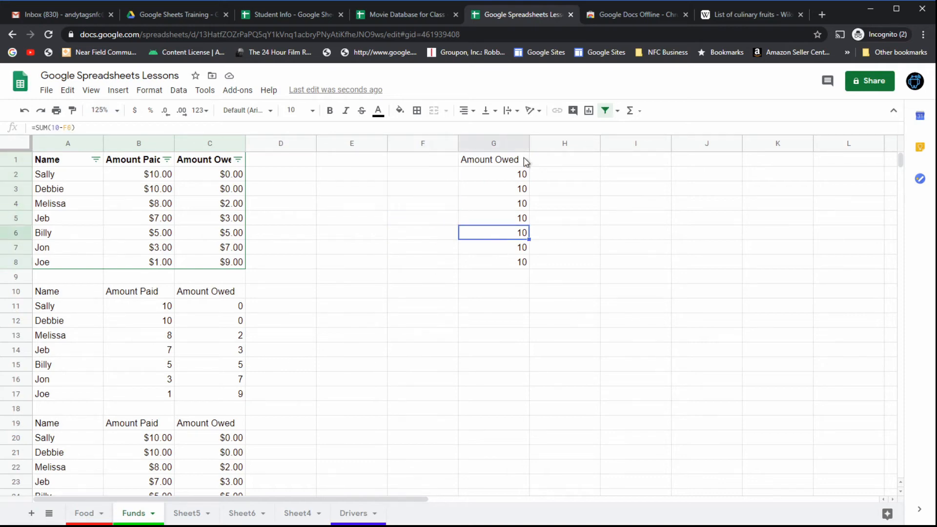
pyautogui.click(520, 177)
pyautogui.click(514, 210)
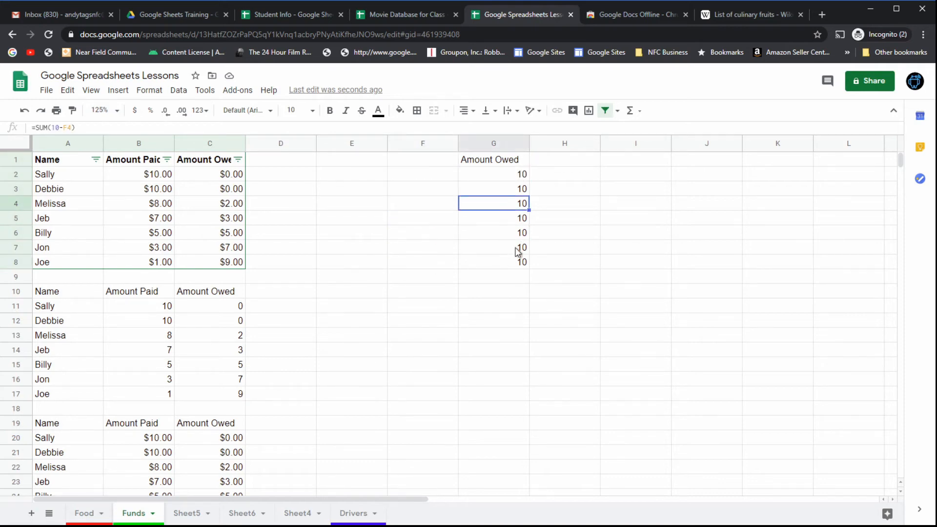
pyautogui.click(516, 248)
pyautogui.click(517, 262)
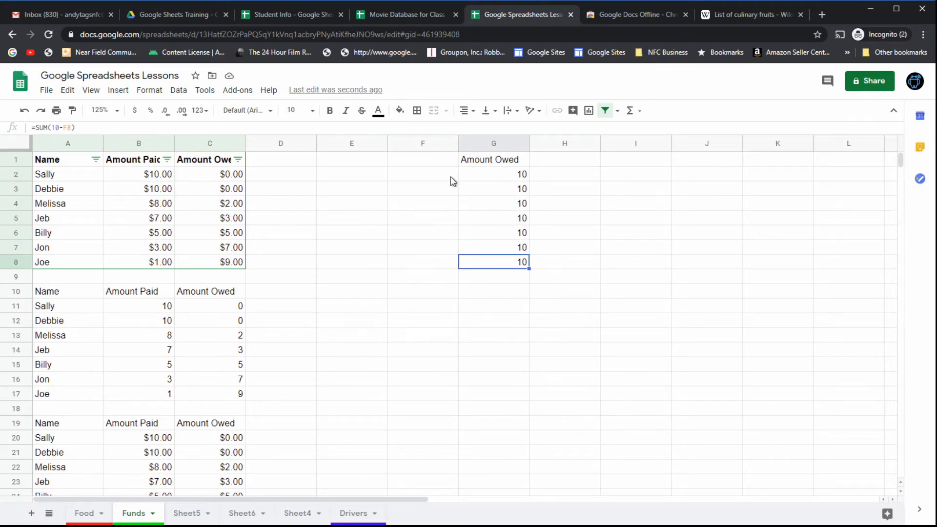
pyautogui.click(512, 178)
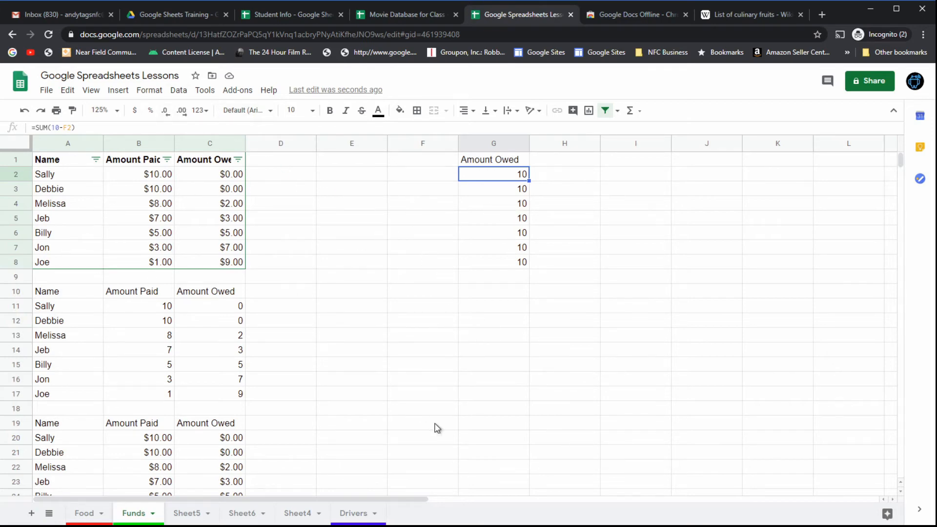
# Step: Copy the list of names in A2:A8 on the Funds sheet
pyautogui.click(83, 513)
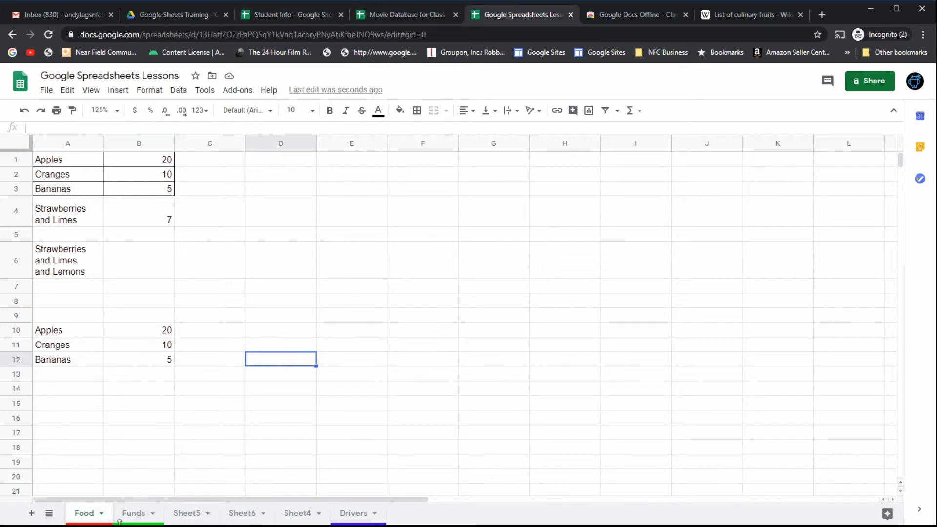
pyautogui.click(135, 517)
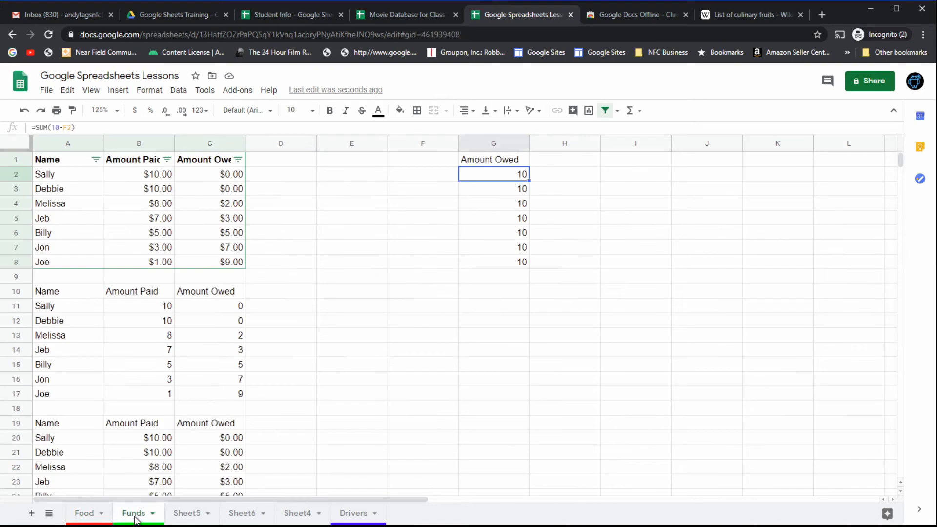
pyautogui.click(96, 221)
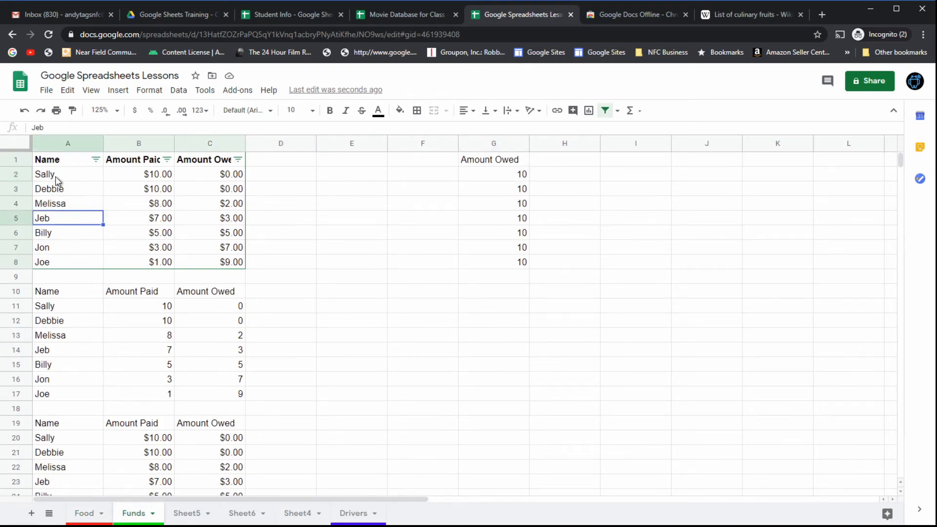
pyautogui.moveTo(55, 176); pyautogui.dragTo(62, 260)
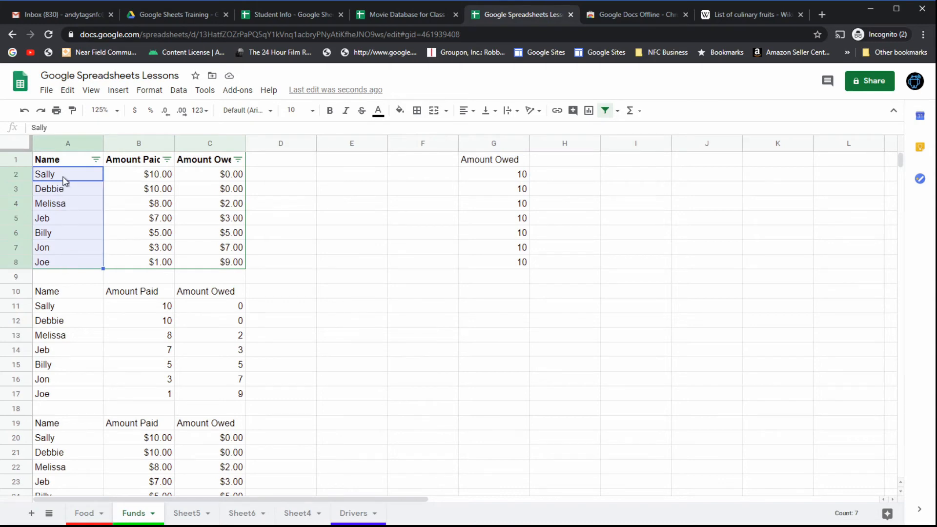
pyautogui.rightClick(68, 226)
pyautogui.click(108, 126)
# Step: Paste the copied names transposed across A29:G29, below the last Funds table
pyautogui.scroll(-6, 362, 327)
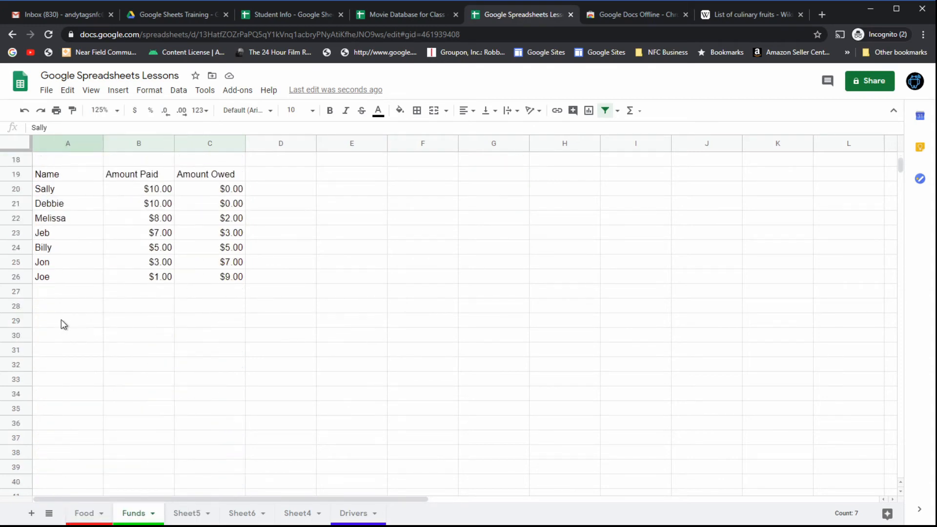
pyautogui.click(58, 323)
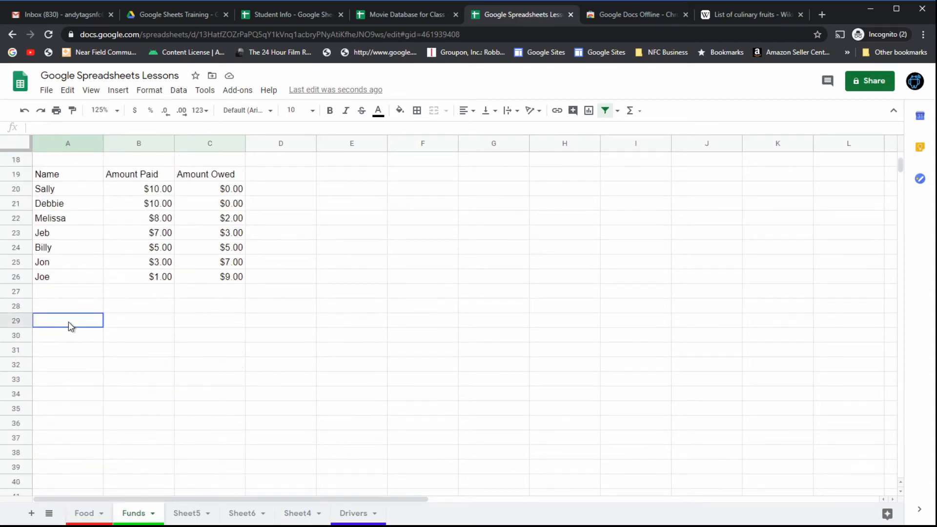
pyautogui.moveTo(73, 321); pyautogui.dragTo(491, 329)
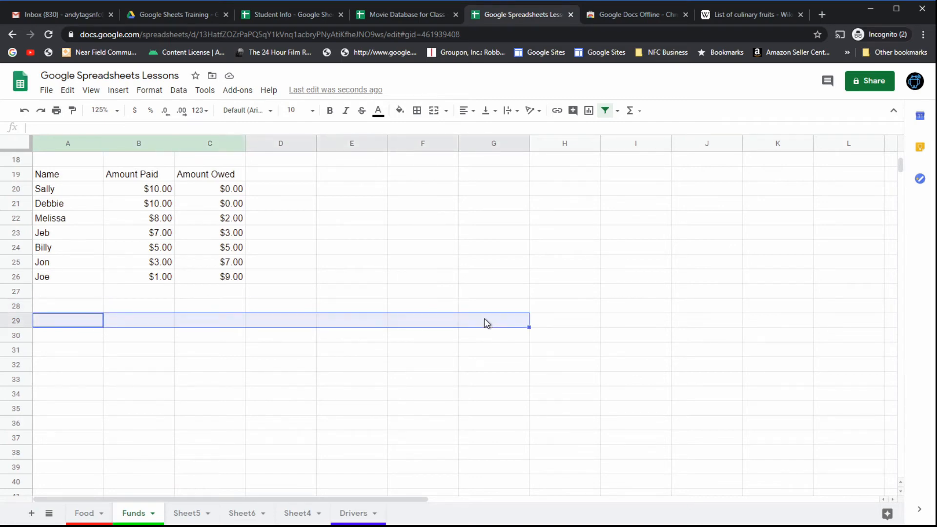
pyautogui.rightClick(484, 318)
pyautogui.moveTo(537, 204)
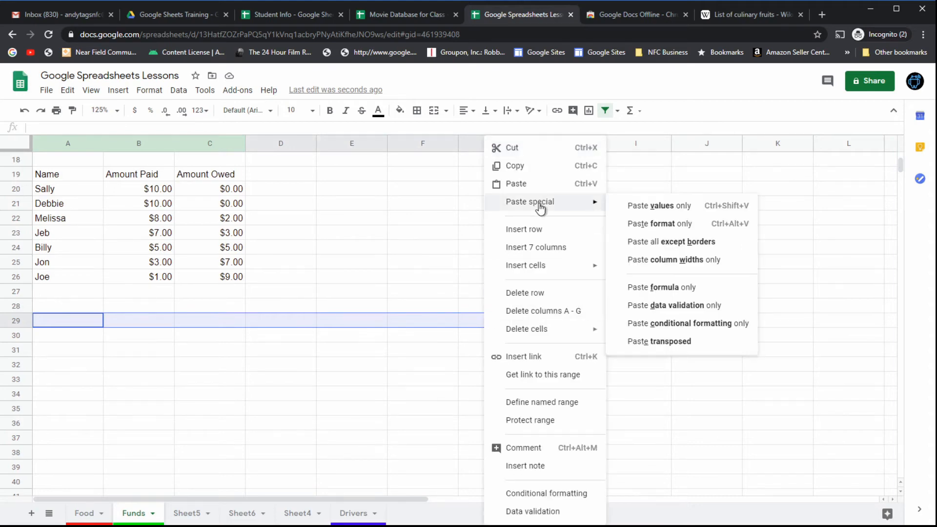
pyautogui.click(656, 341)
pyautogui.click(249, 397)
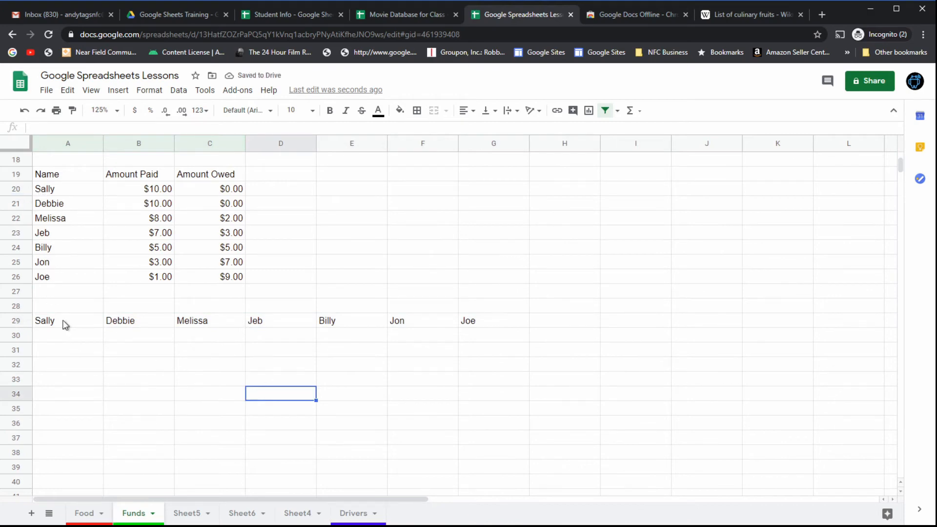
# Step: Check the transposed names in row 29 and paste the copied names normally at A31 for comparison
pyautogui.moveTo(119, 324); pyautogui.dragTo(303, 322)
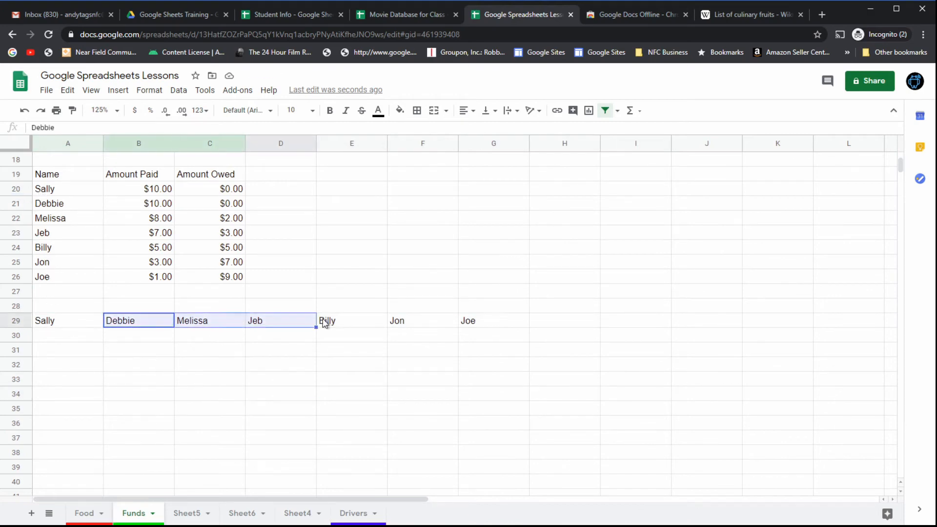
pyautogui.click(272, 327)
pyautogui.click(98, 323)
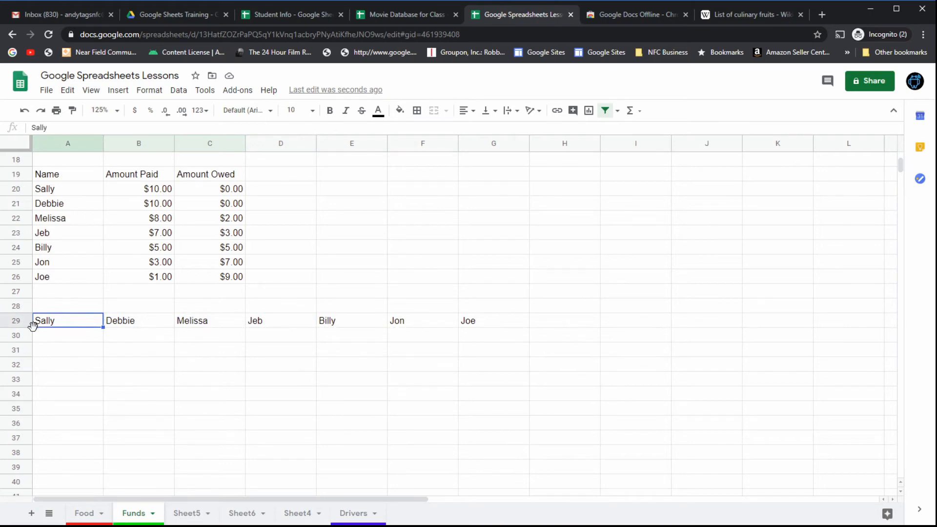
pyautogui.click(74, 355)
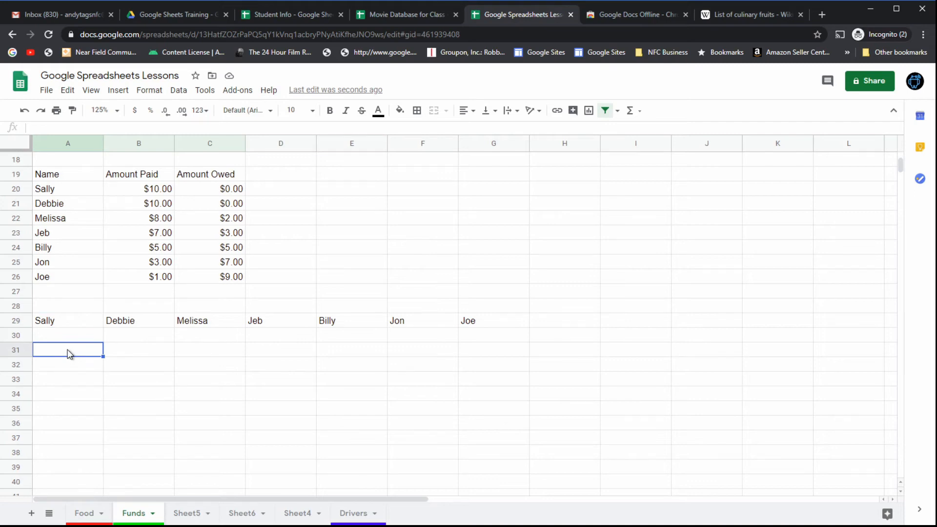
pyautogui.hotkey('ctrl', 'v')
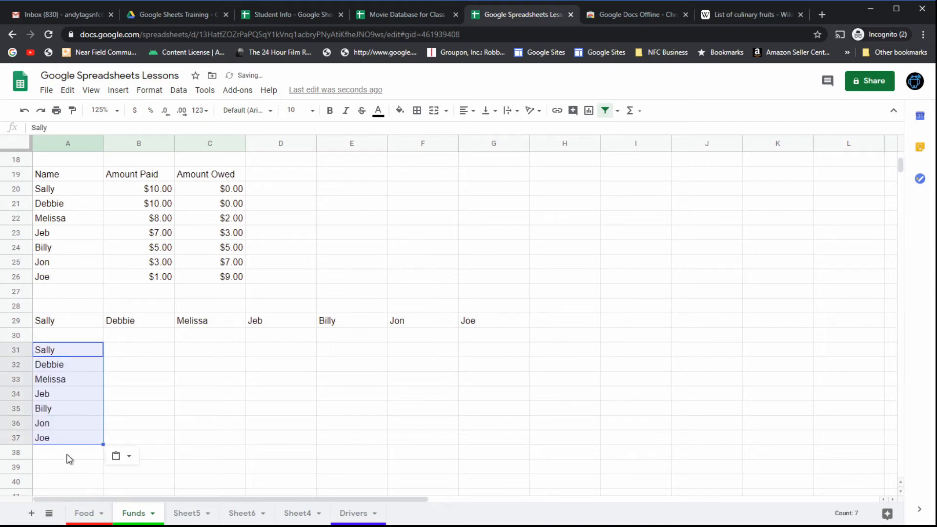
# Step: Compare the original name list in A2:A8 with the transposed row 29 and the normal paste at A31
pyautogui.scroll(5, 94, 412)
pyautogui.scroll(-5, 103, 397)
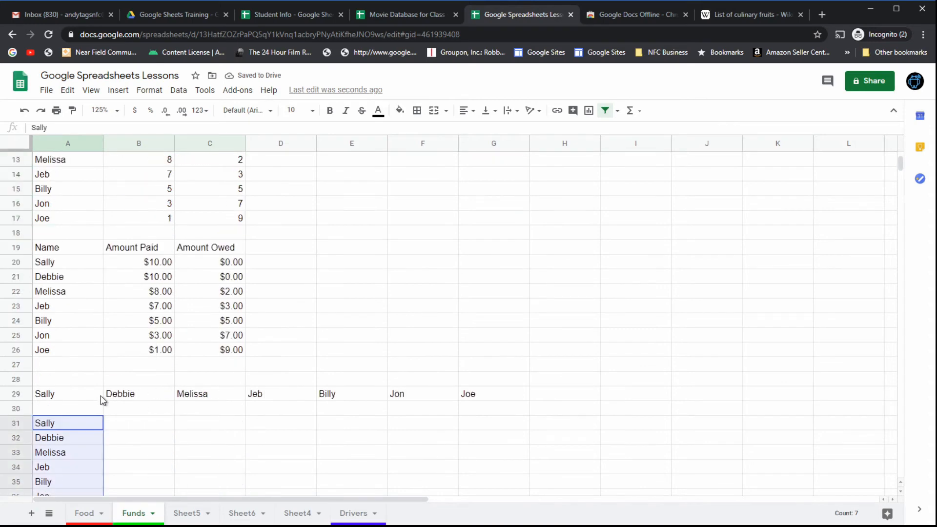
pyautogui.scroll(5, 101, 397)
pyautogui.click(77, 219)
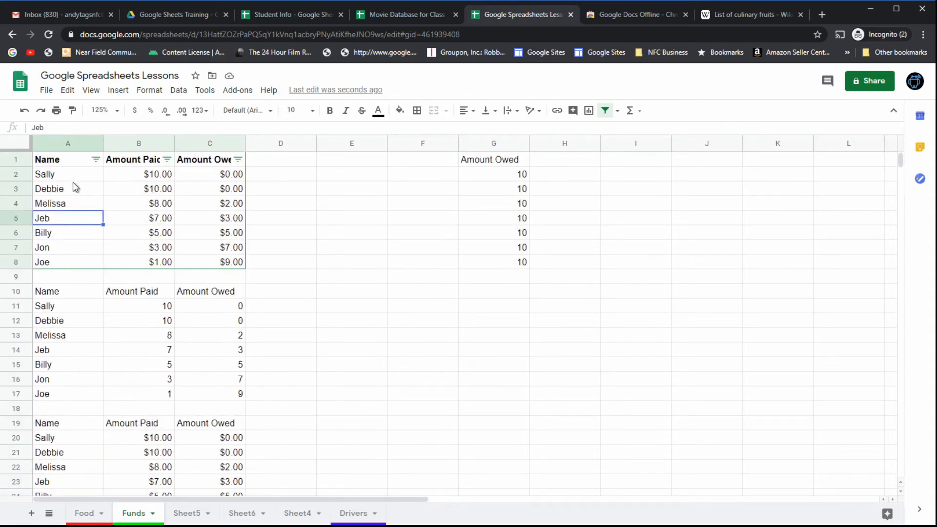
pyautogui.moveTo(72, 175); pyautogui.dragTo(80, 262)
pyautogui.scroll(-8, 298, 363)
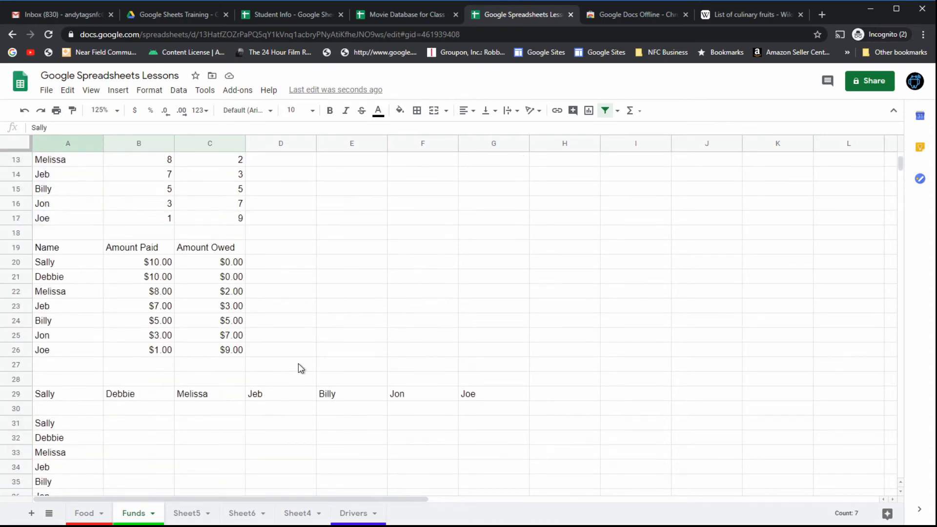
pyautogui.scroll(2, 283, 332)
# Step: Copy the row of names in A29:G29 and paste it transposed down A39:A45
pyautogui.click(90, 278)
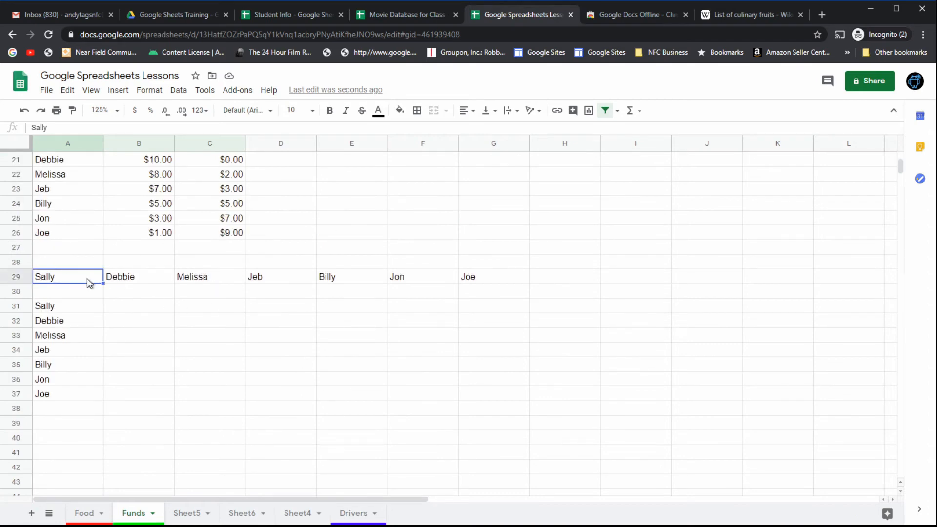
pyautogui.click(115, 285)
pyautogui.moveTo(75, 281); pyautogui.dragTo(475, 280)
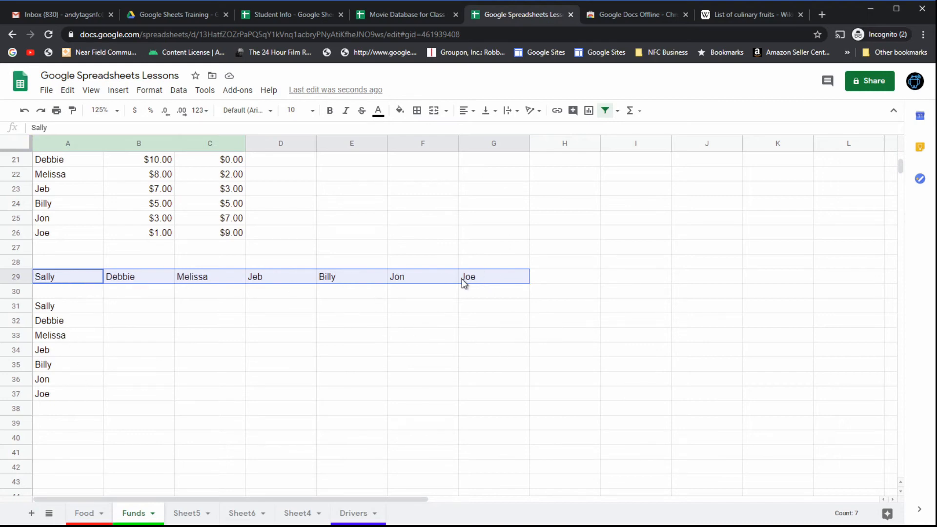
pyautogui.rightClick(461, 279)
pyautogui.click(493, 165)
pyautogui.scroll(-2, 307, 410)
pyautogui.moveTo(61, 349); pyautogui.dragTo(80, 440)
pyautogui.rightClick(71, 398)
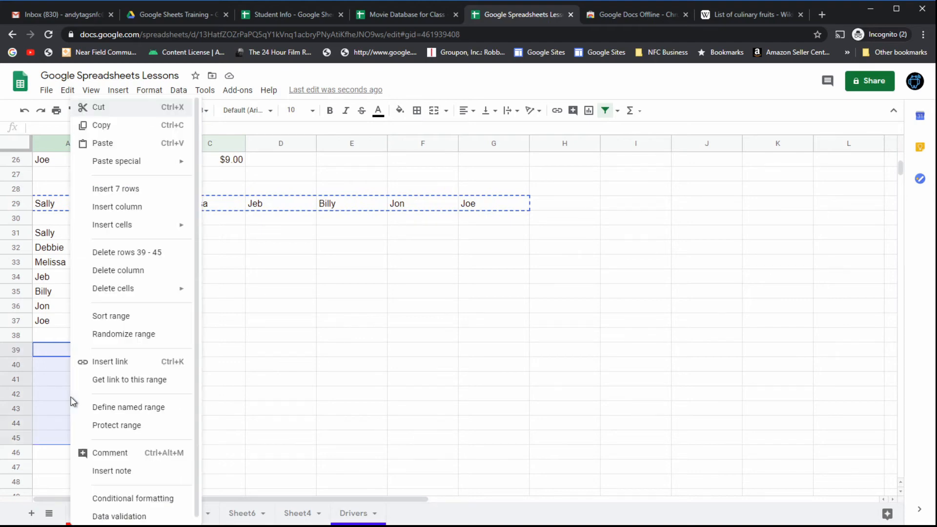
pyautogui.moveTo(132, 161)
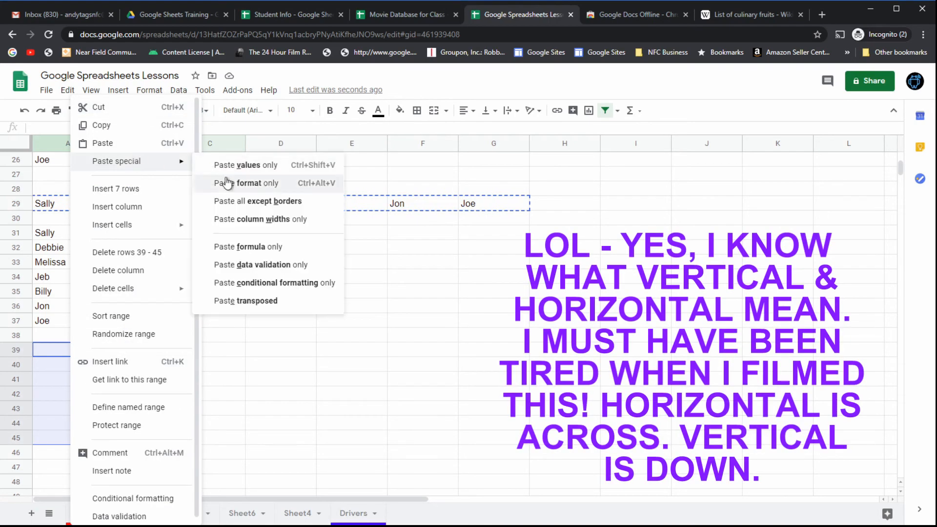
pyautogui.click(250, 305)
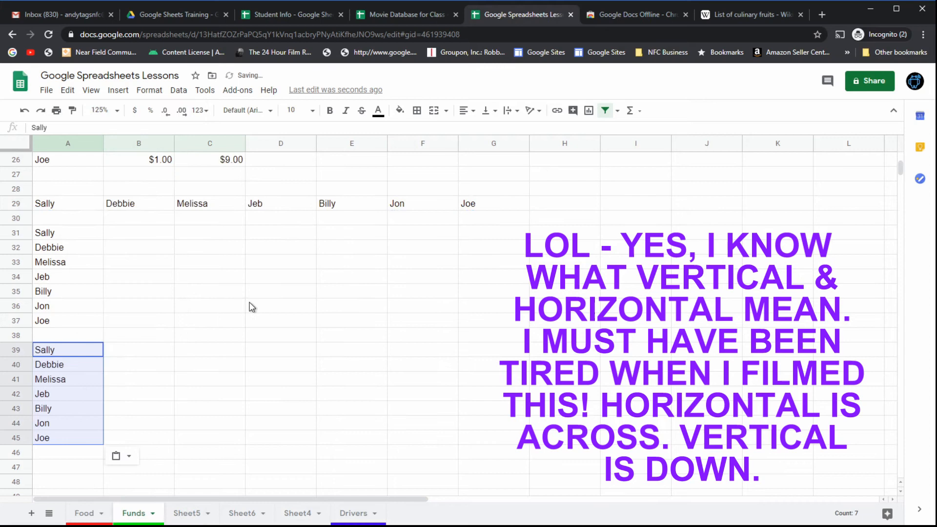
pyautogui.click(69, 396)
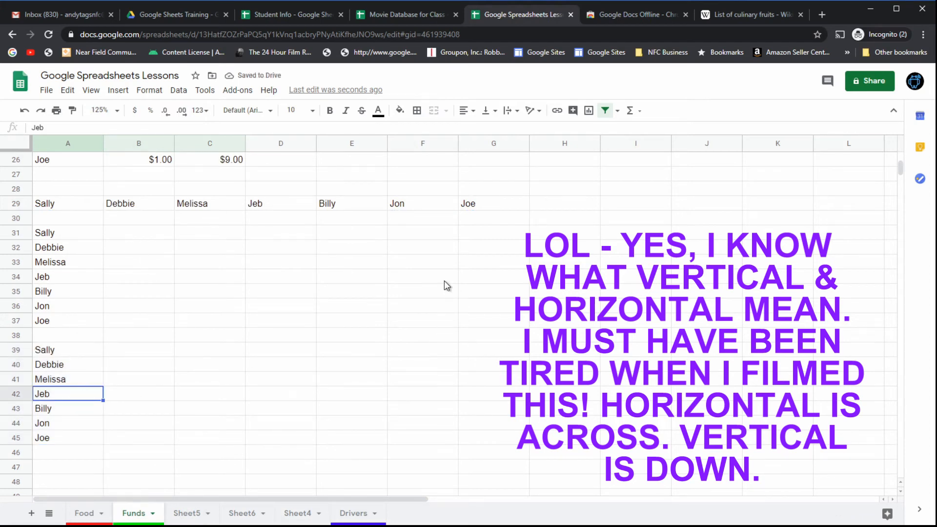
# Step: Review the available Paste special options from an empty cell on the Funds sheet without applying any
pyautogui.scroll(8, 418, 303)
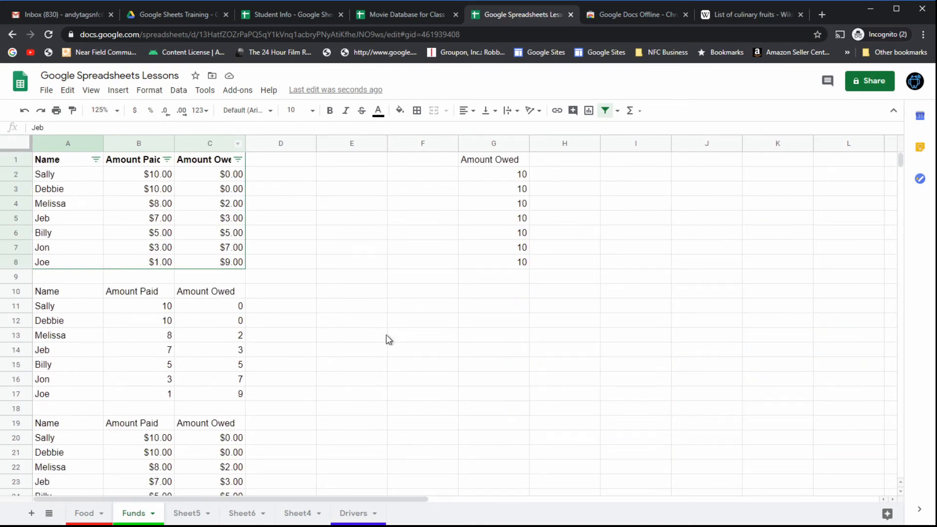
pyautogui.rightClick(413, 354)
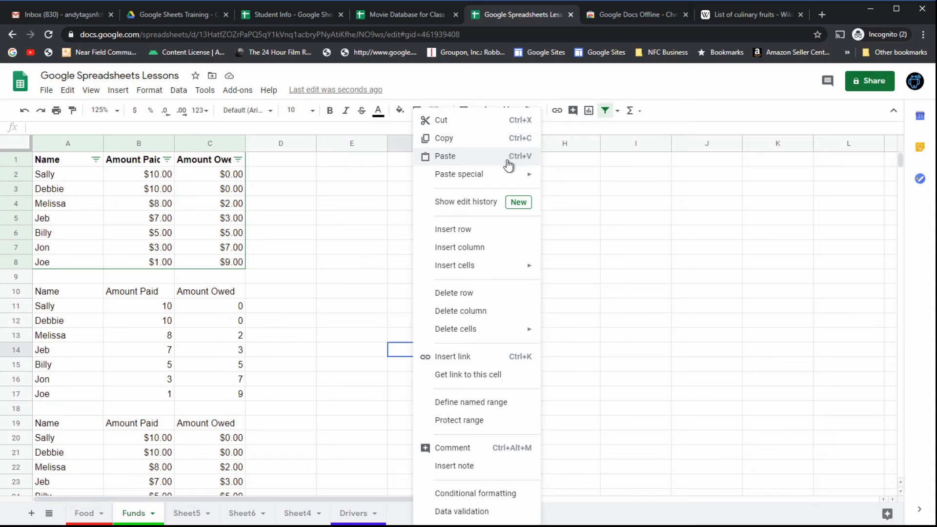
pyautogui.moveTo(510, 177)
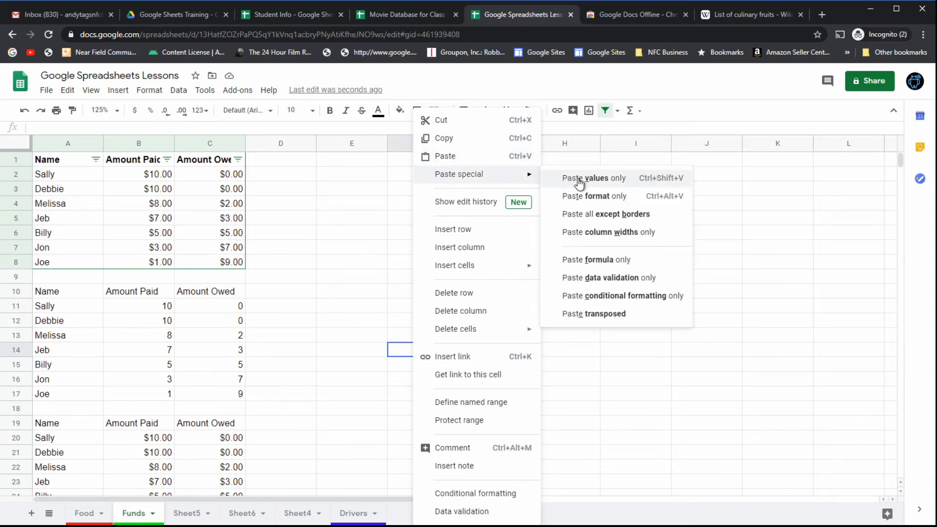
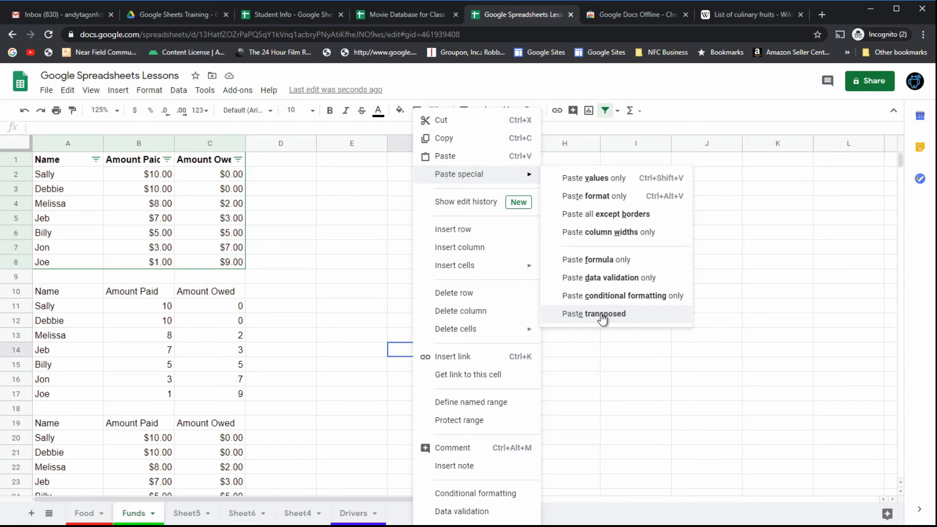
pyautogui.click(612, 352)
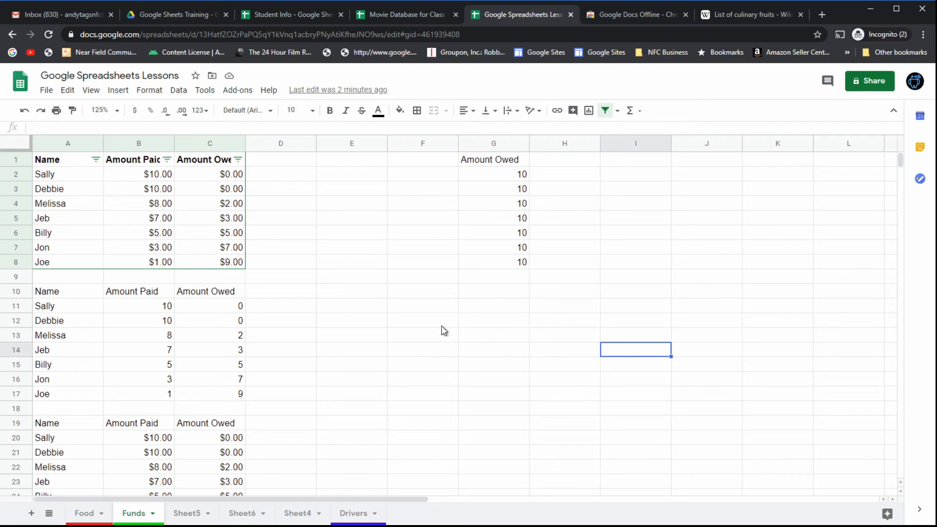
# Step: Switch to the Student Info spreadsheet
pyautogui.click(309, 14)
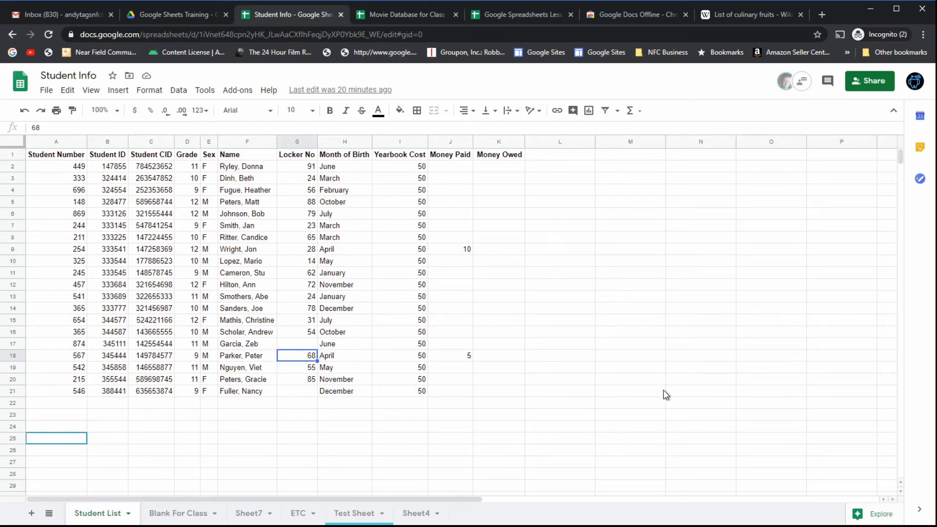
# Step: Try splitting the Name column of the Student List sheet into separate columns with automatic separator detection, and undo the split
pyautogui.click(236, 139)
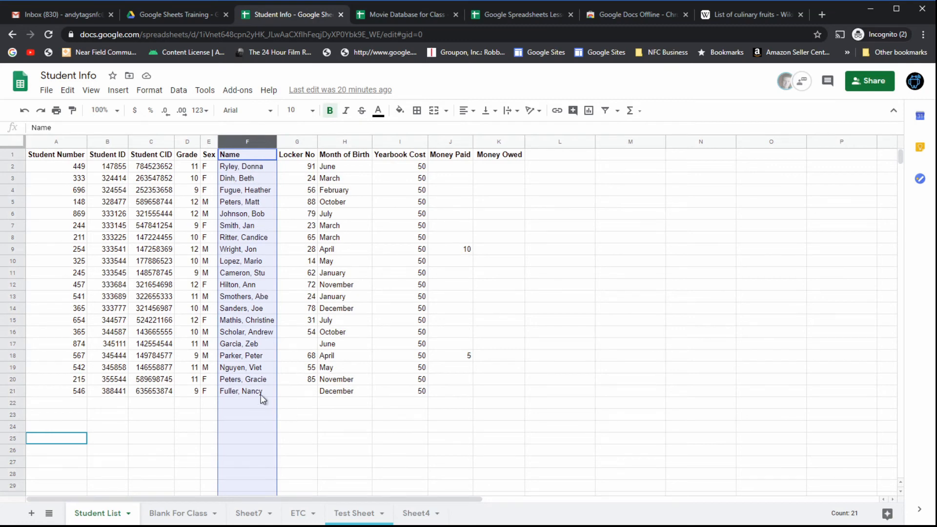
pyautogui.click(179, 90)
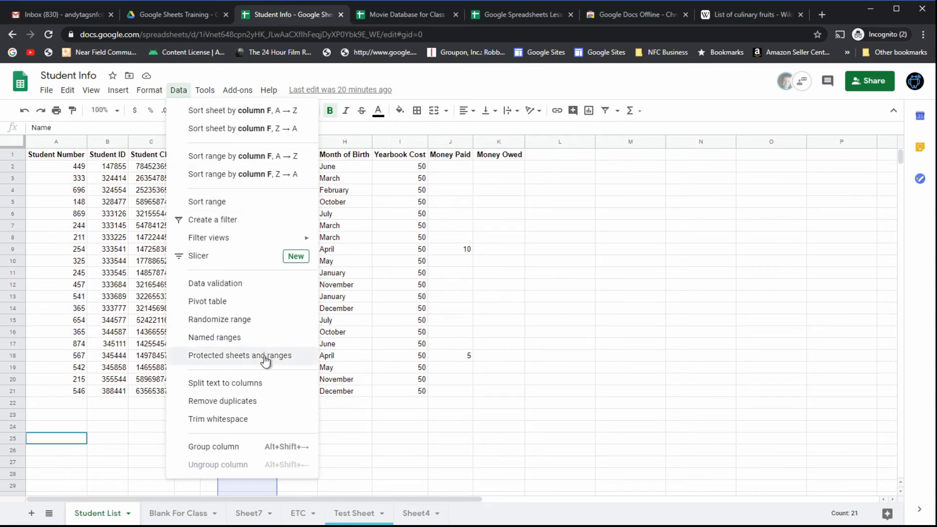
pyautogui.click(228, 388)
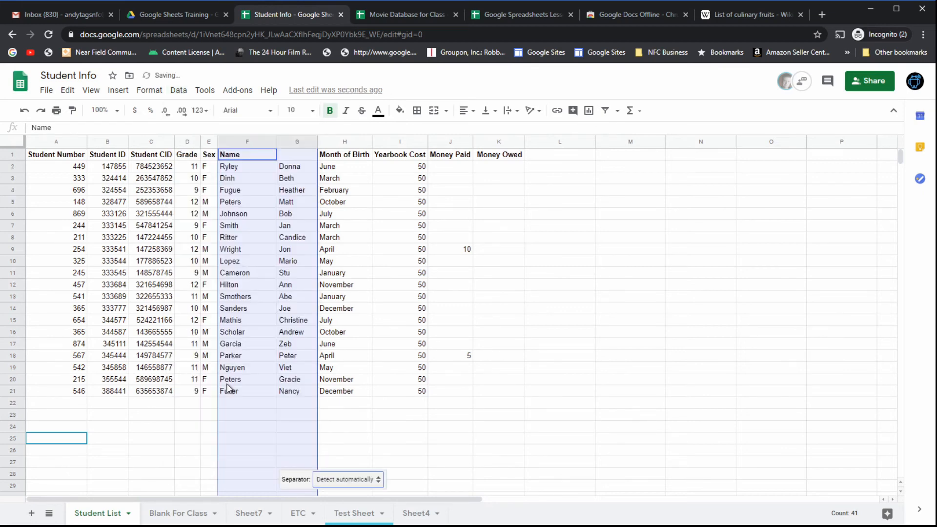
pyautogui.click(271, 205)
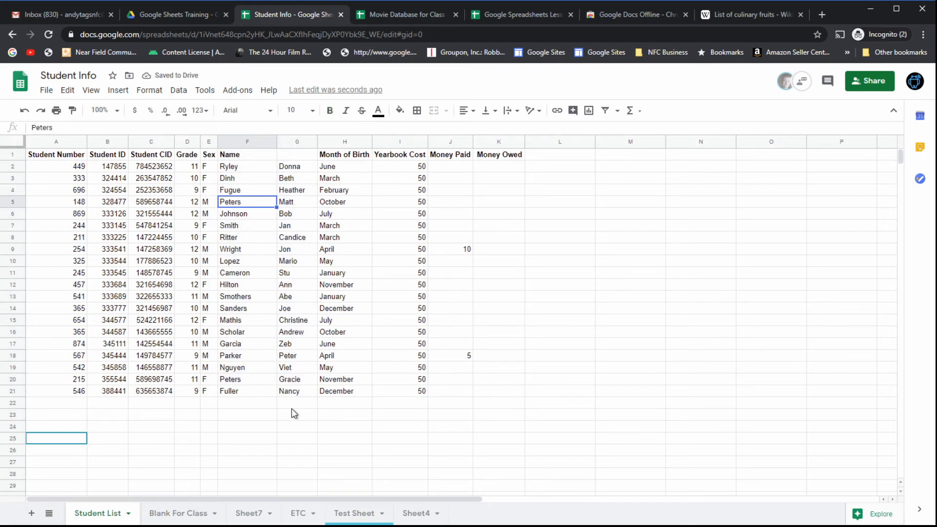
pyautogui.click(255, 168)
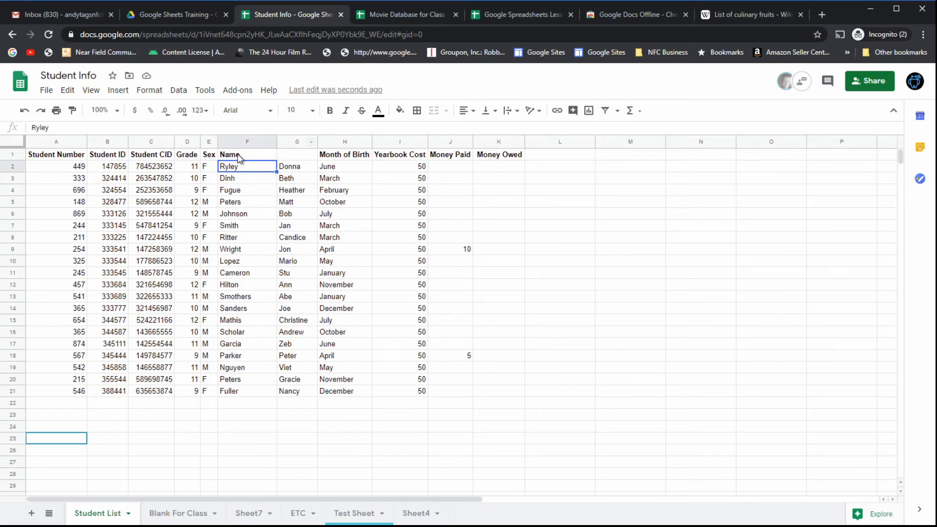
pyautogui.click(298, 155)
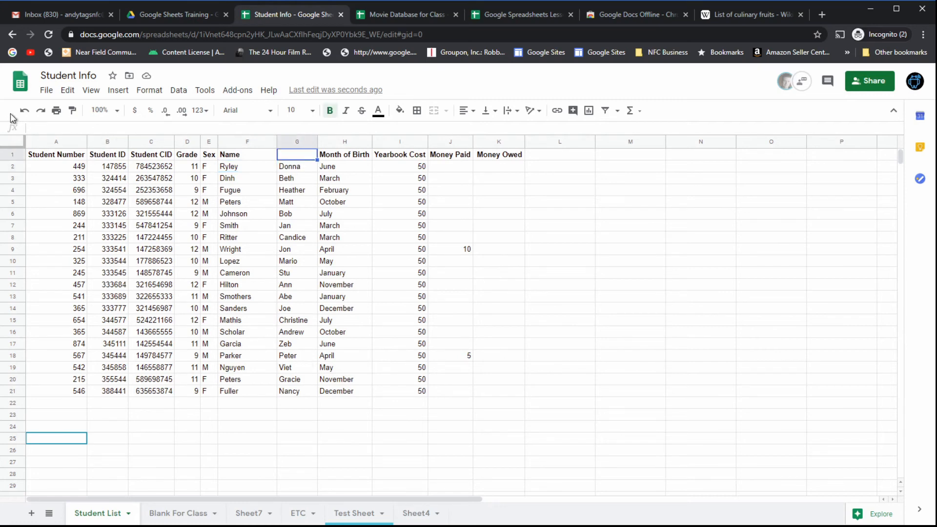
pyautogui.click(25, 114)
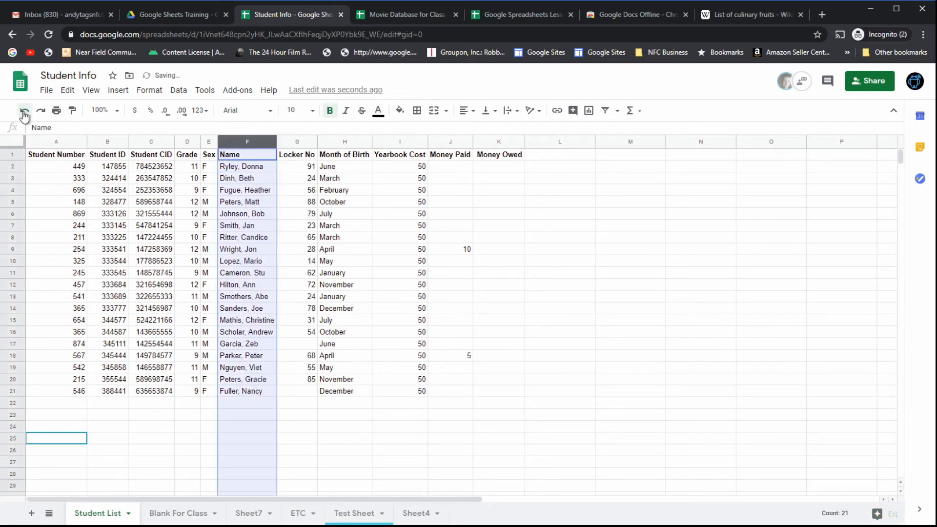
pyautogui.click(259, 273)
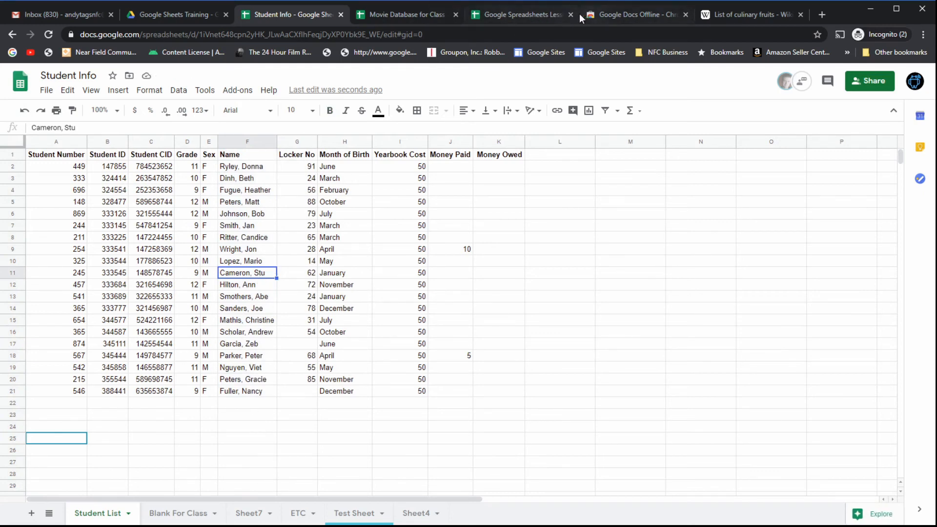
# Step: Switch to the Drivers sheet in the Google Spreadsheets Lessons spreadsheet
pyautogui.click(529, 15)
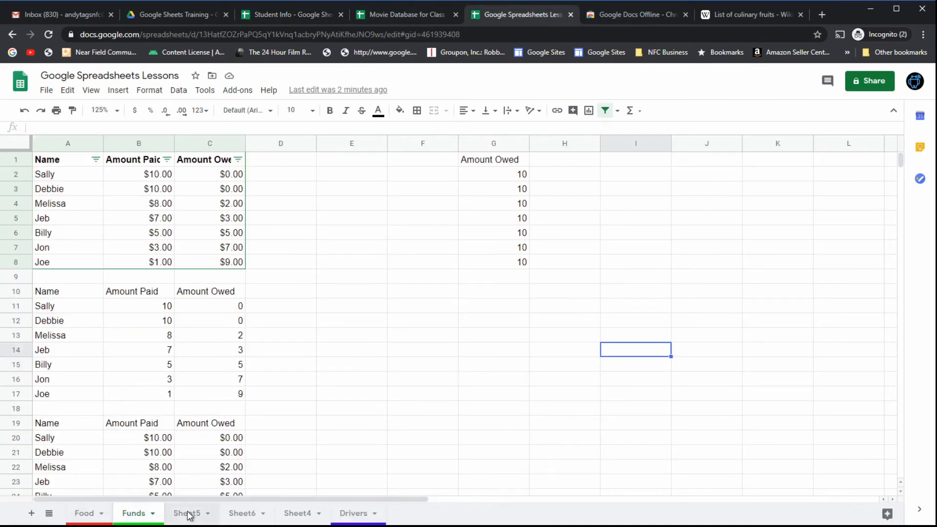
pyautogui.click(352, 514)
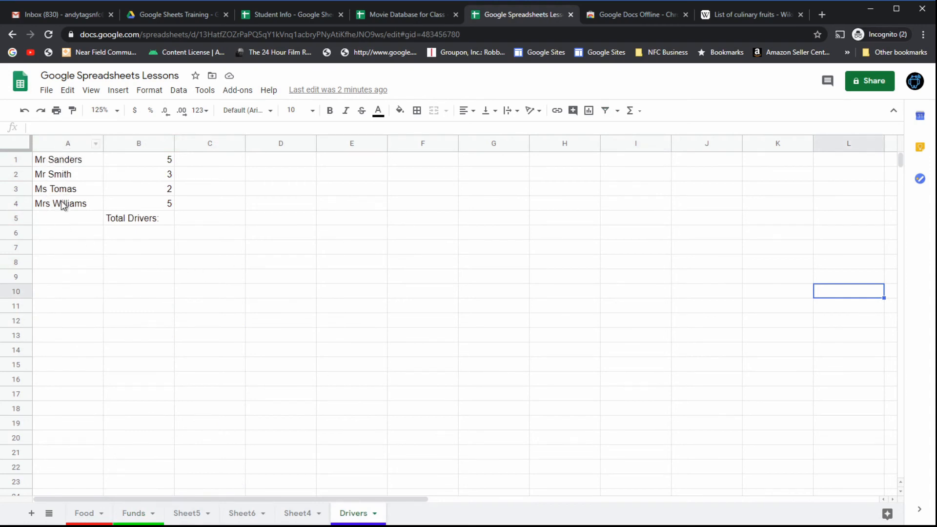
# Step: Try splitting the titled names in column A into columns using Space as the separator, and undo the split
pyautogui.click(53, 143)
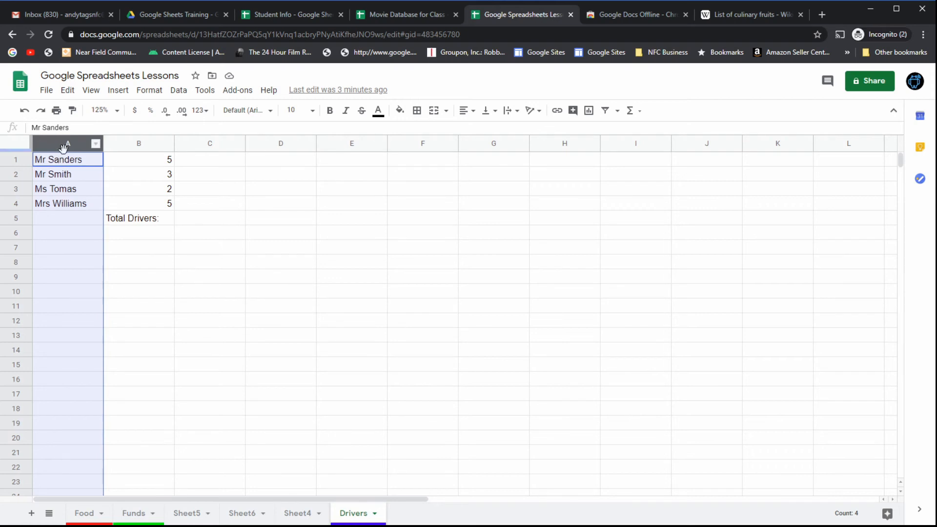
pyautogui.click(178, 91)
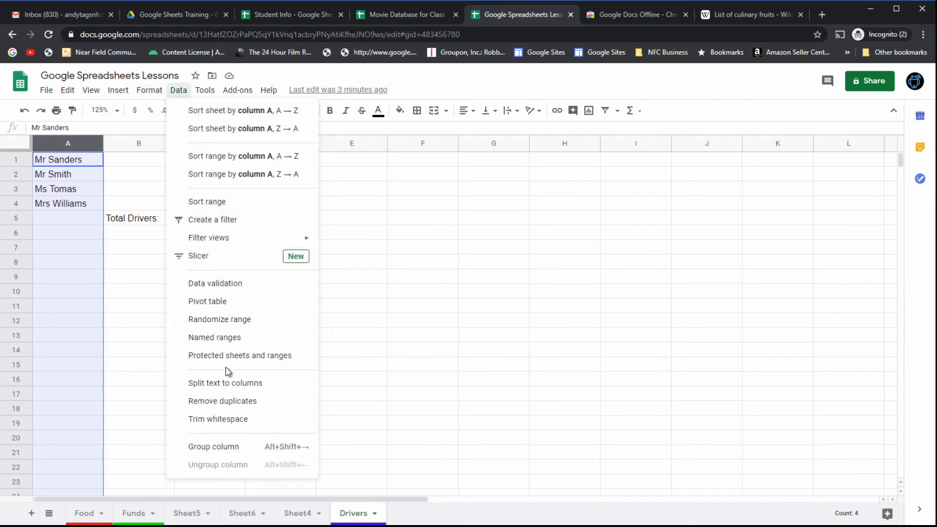
pyautogui.click(227, 385)
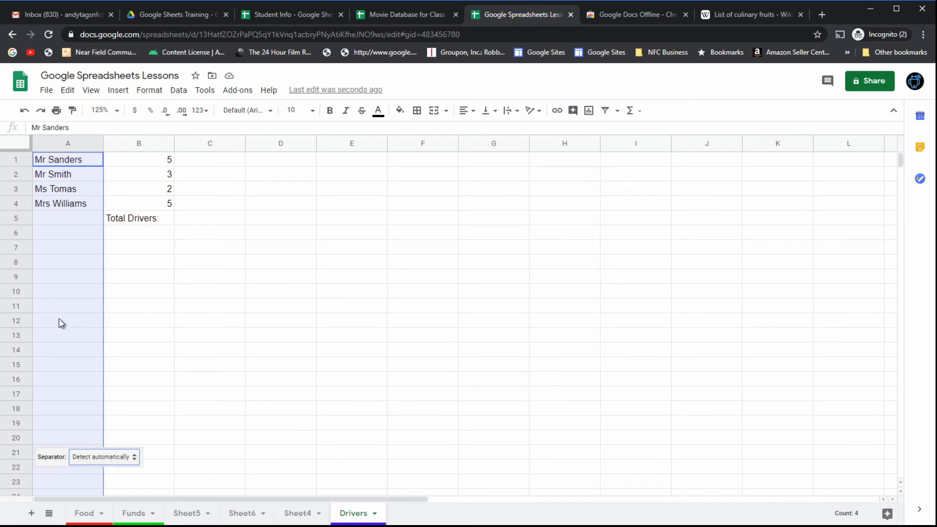
pyautogui.click(116, 458)
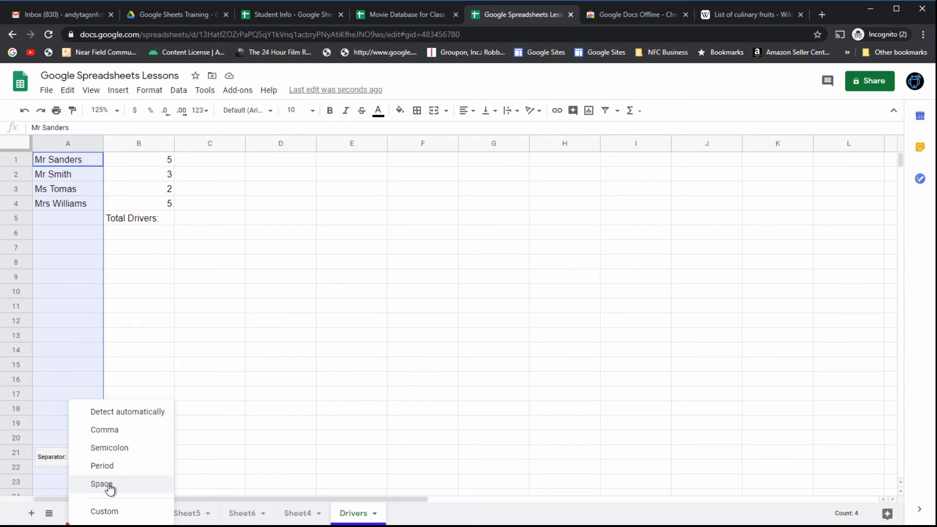
pyautogui.click(108, 484)
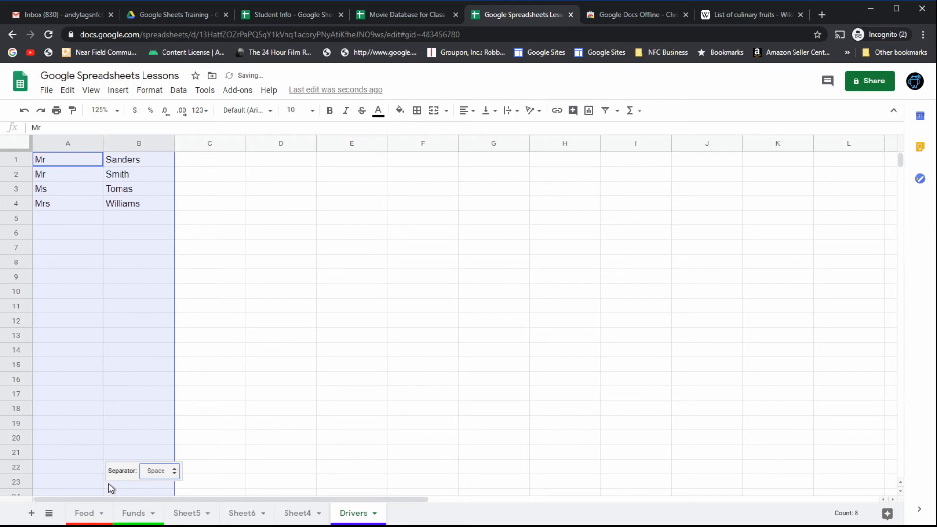
pyautogui.click(128, 205)
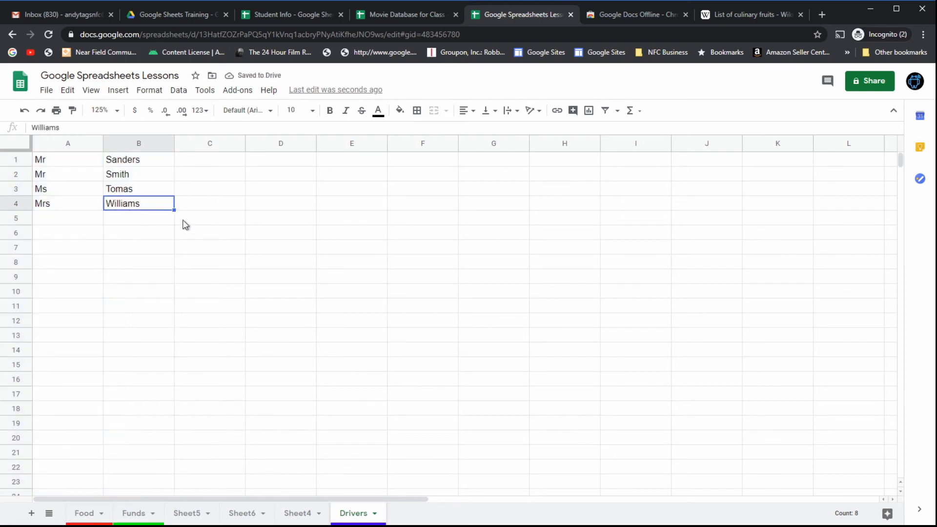
pyautogui.click(57, 161)
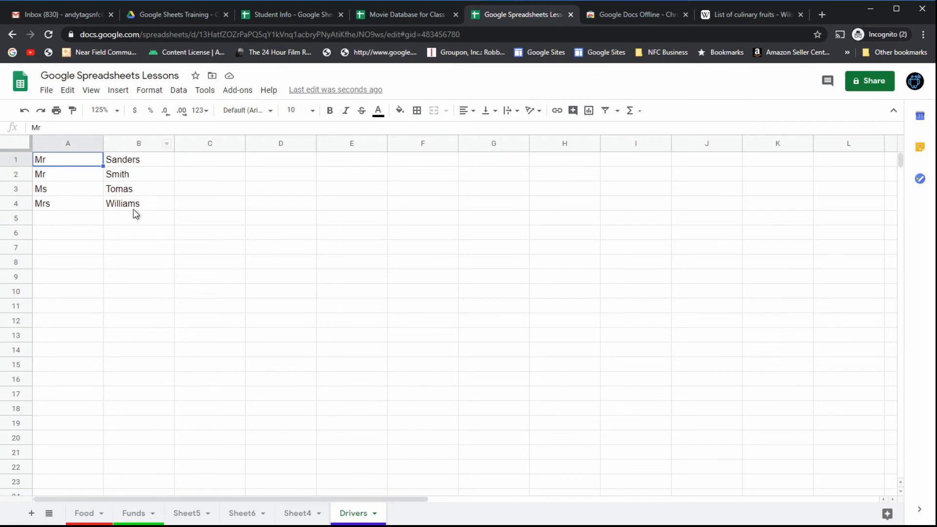
pyautogui.click(26, 111)
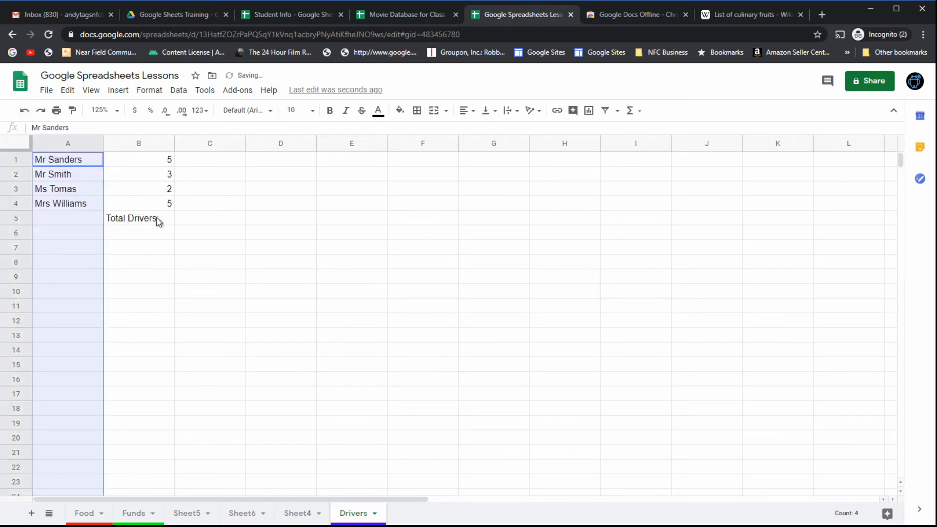
# Step: Insert an empty column between the names in column A and the numbers in column B
pyautogui.click(118, 143)
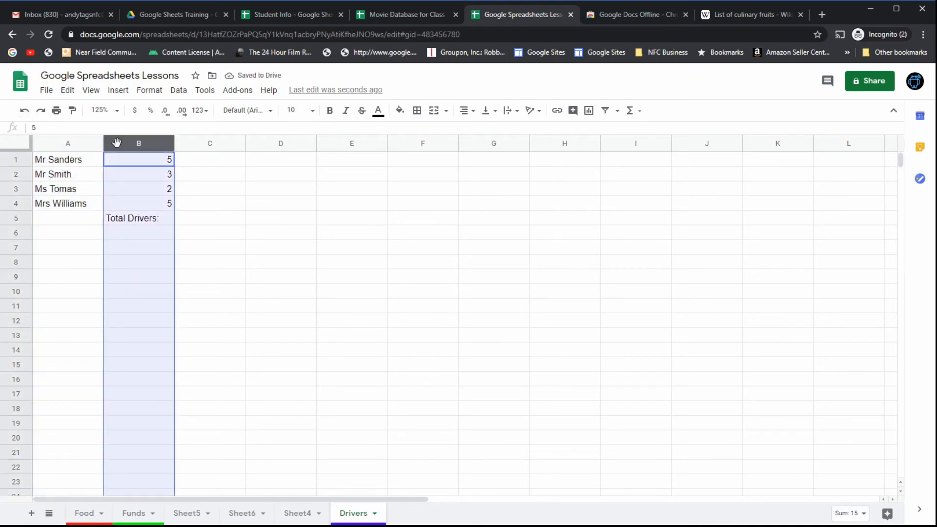
pyautogui.click(118, 90)
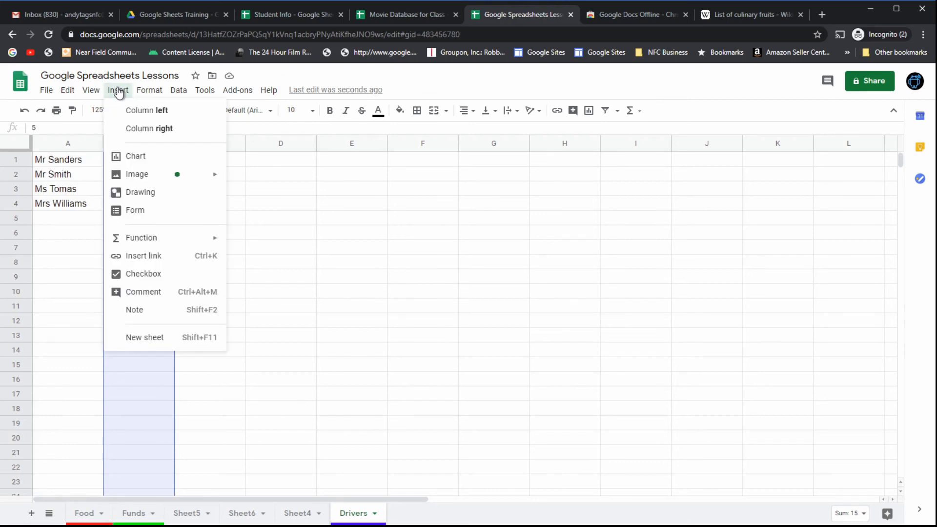
pyautogui.click(138, 111)
pyautogui.click(142, 204)
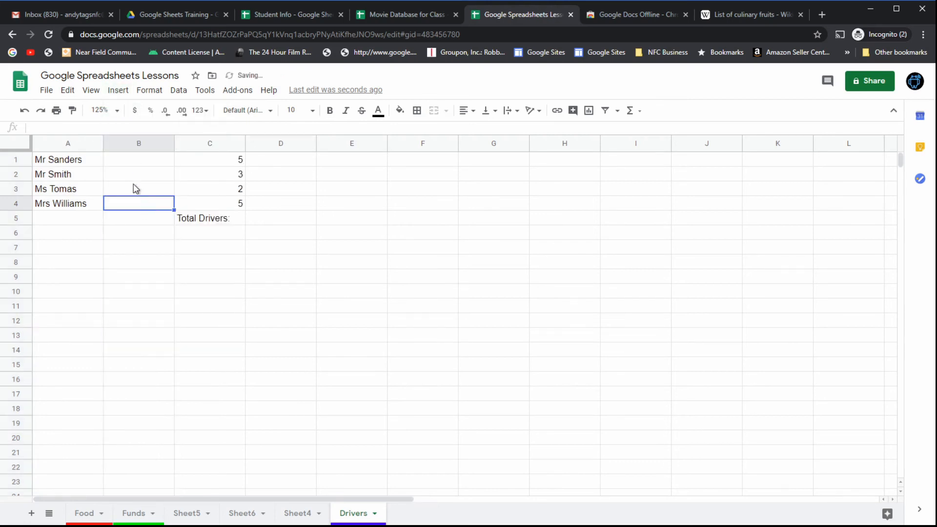
# Step: Split the names in column A into title and surname across columns A and B using Space as the separator
pyautogui.click(55, 147)
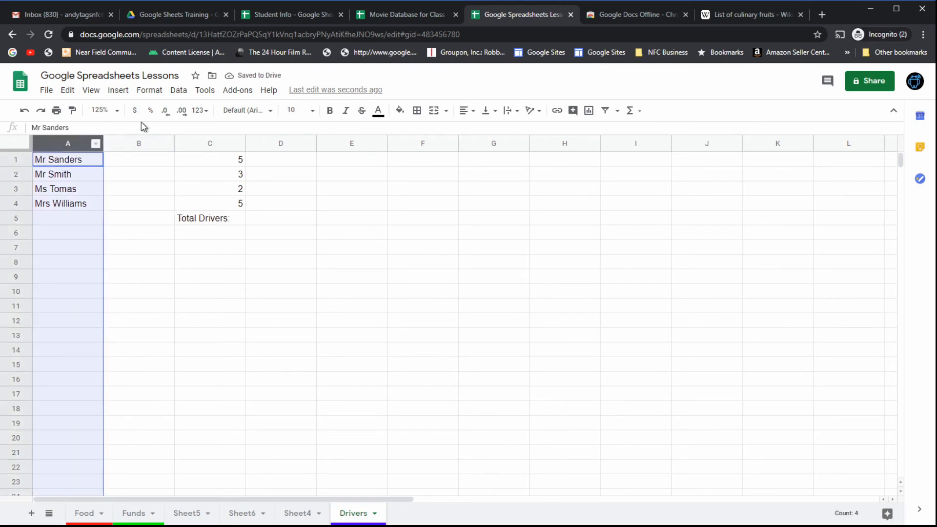
pyautogui.click(178, 90)
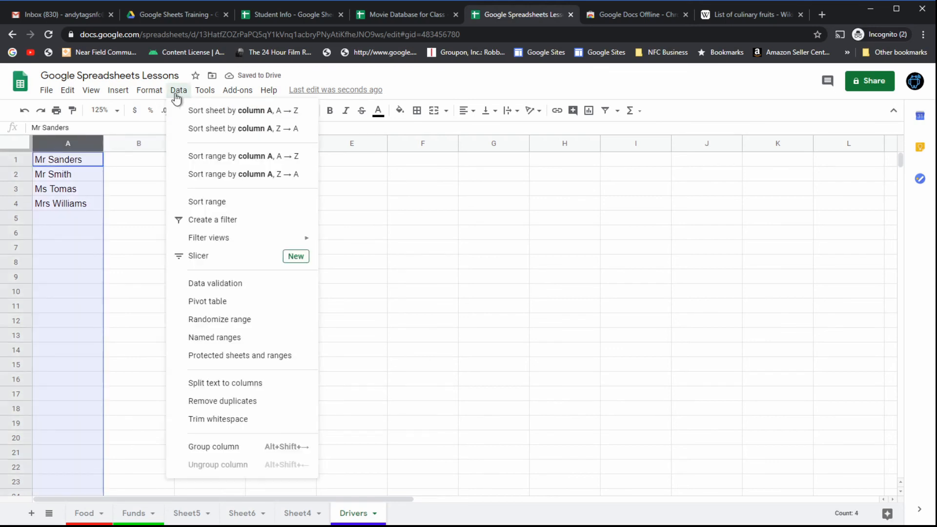
pyautogui.click(241, 382)
pyautogui.click(182, 469)
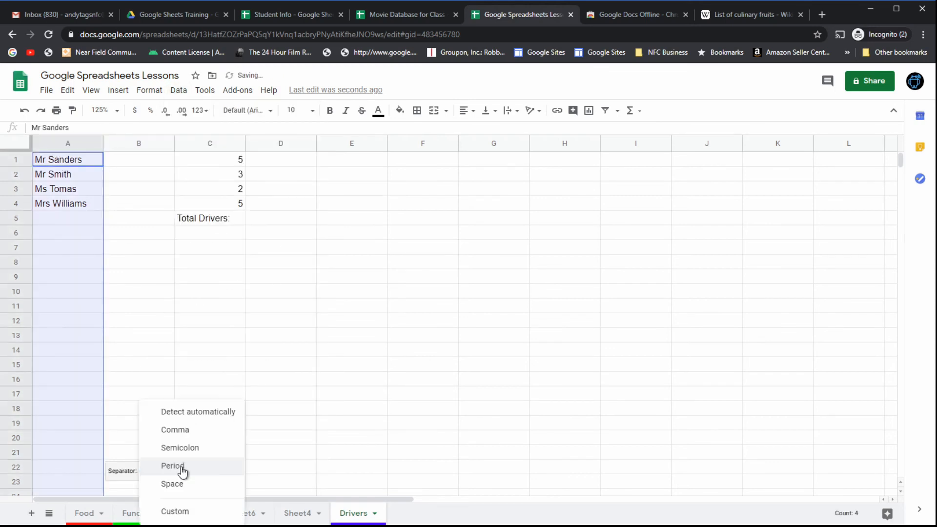
pyautogui.click(180, 483)
pyautogui.click(128, 223)
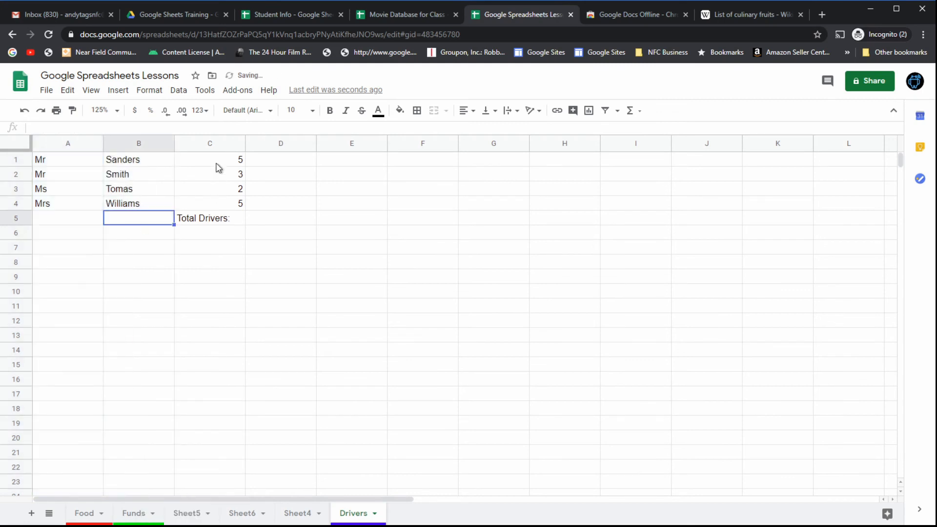
pyautogui.moveTo(217, 163)
pyautogui.mouseDown()
pyautogui.moveTo(220, 236)
pyautogui.moveTo(218, 182)
pyautogui.mouseUp()
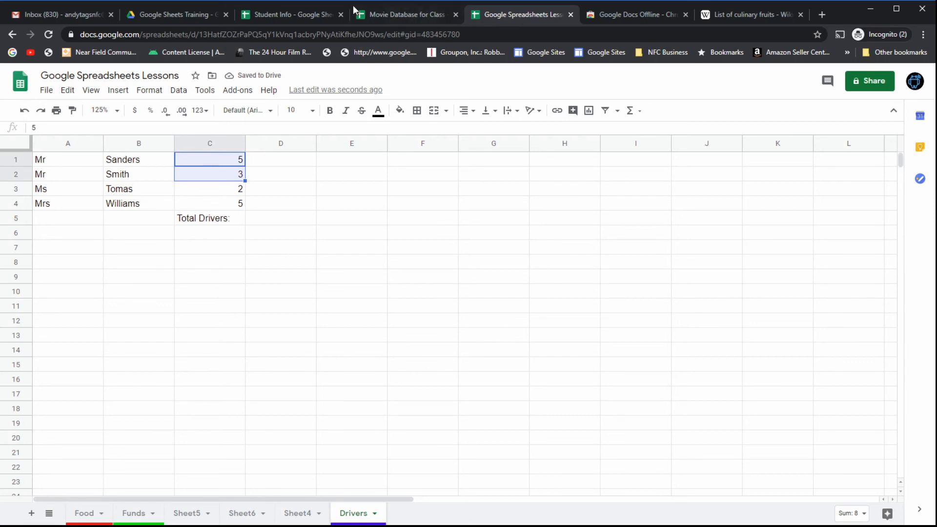
# Step: Switch back to the Student List sheet in the Student Info spreadsheet
pyautogui.click(312, 13)
pyautogui.click(249, 298)
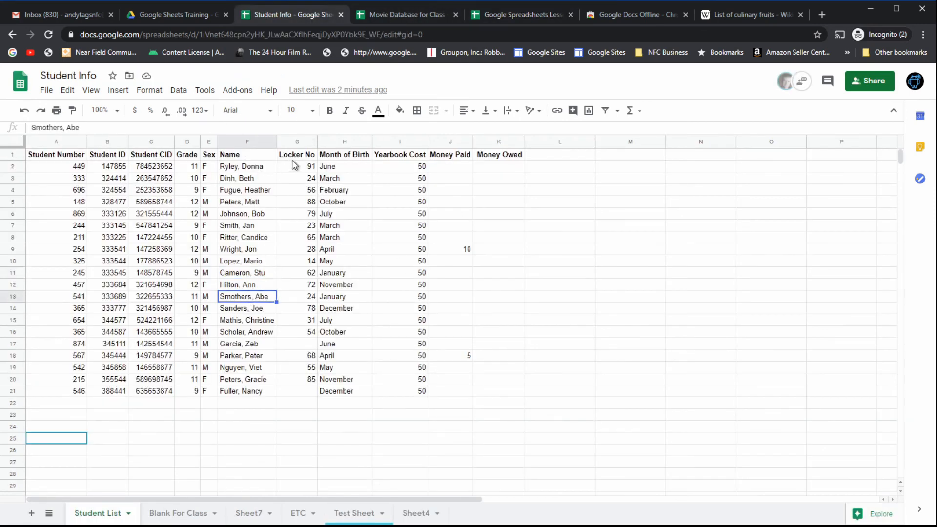
# Step: Try splitting column F into surnames and first names without adding a spare column first, and undo the split
pyautogui.click(244, 142)
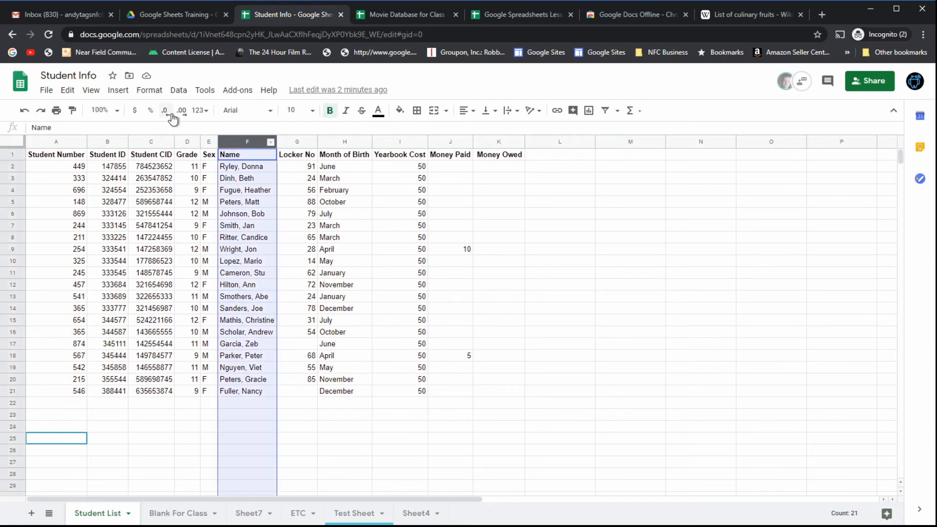
pyautogui.click(179, 90)
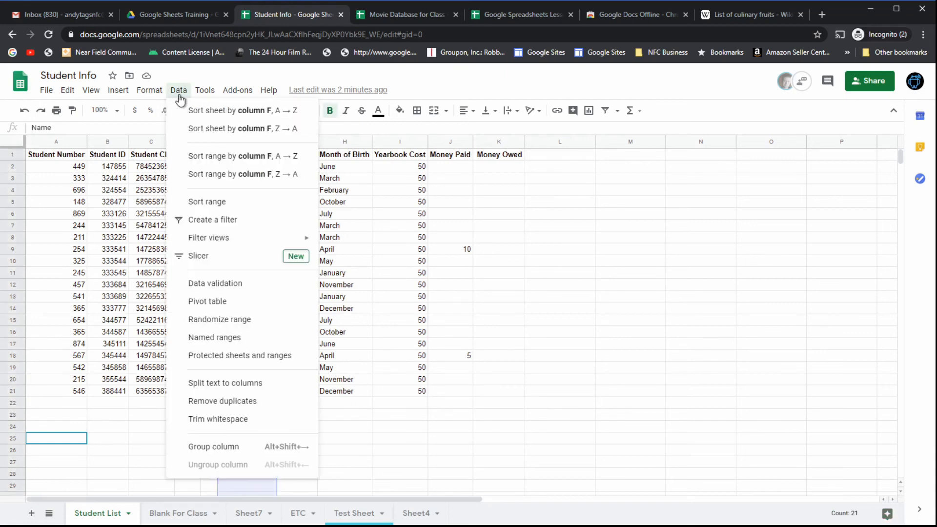
pyautogui.click(242, 384)
pyautogui.click(263, 194)
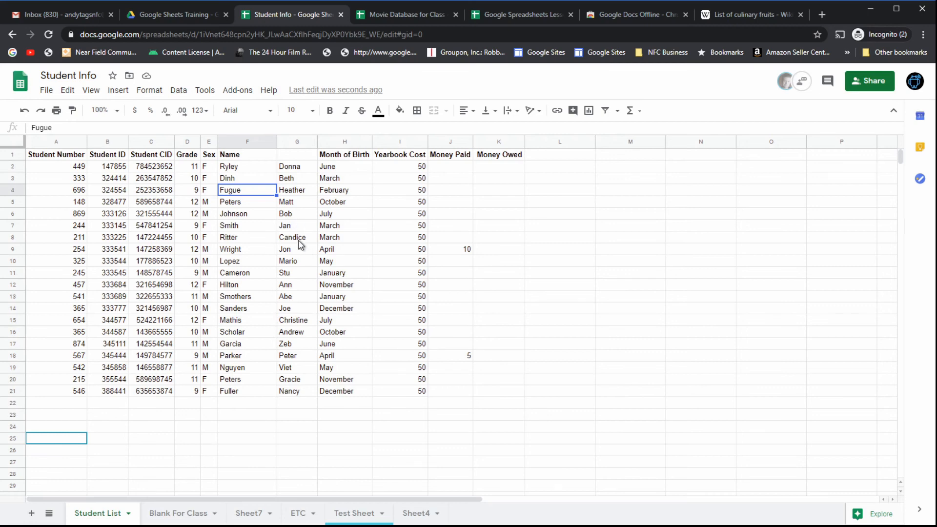
pyautogui.click(24, 111)
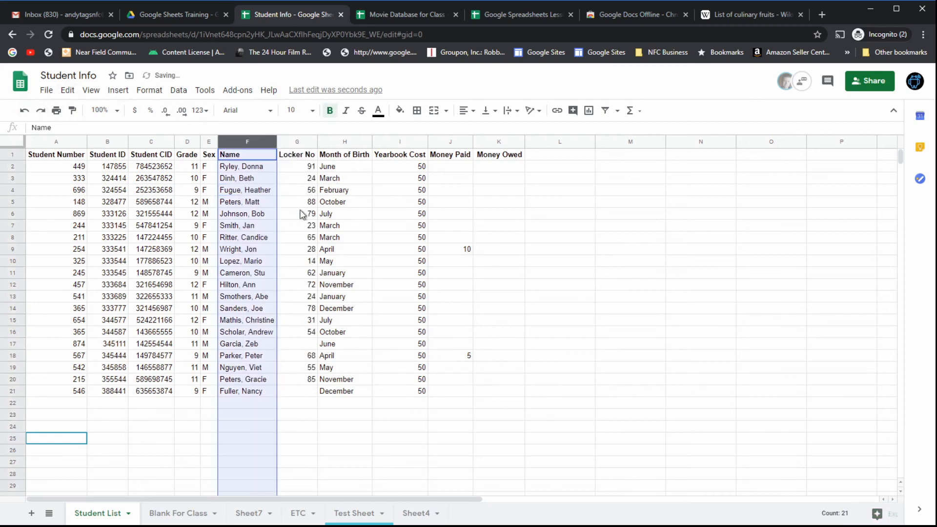
# Step: Insert an empty column between the Name and Locker No columns
pyautogui.click(299, 155)
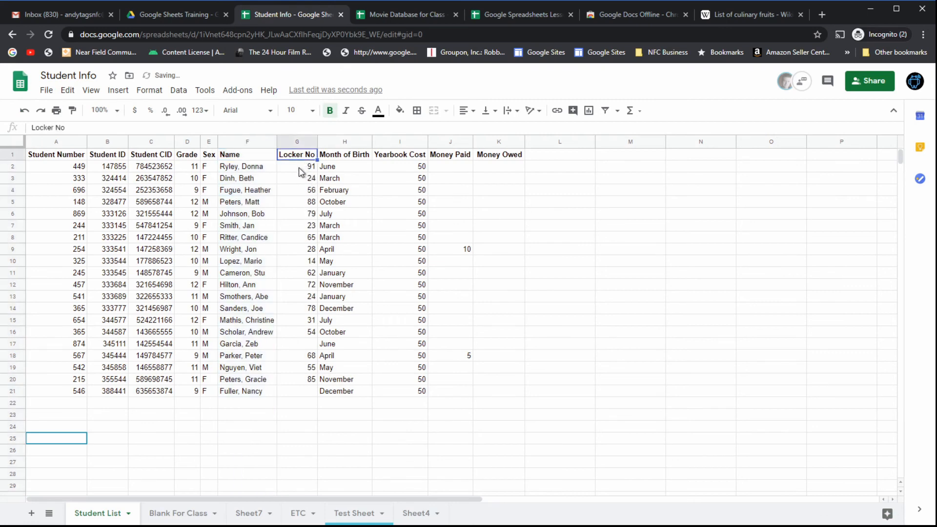
pyautogui.click(284, 142)
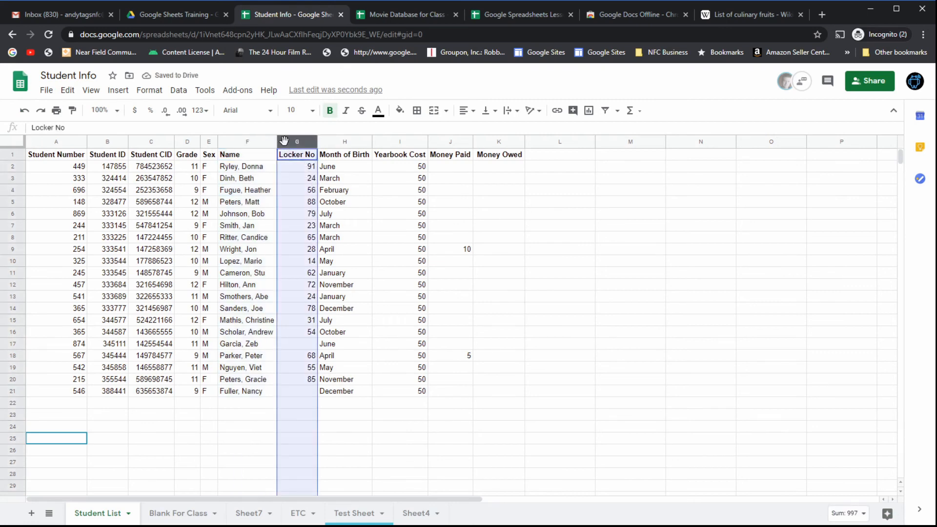
pyautogui.rightClick(284, 142)
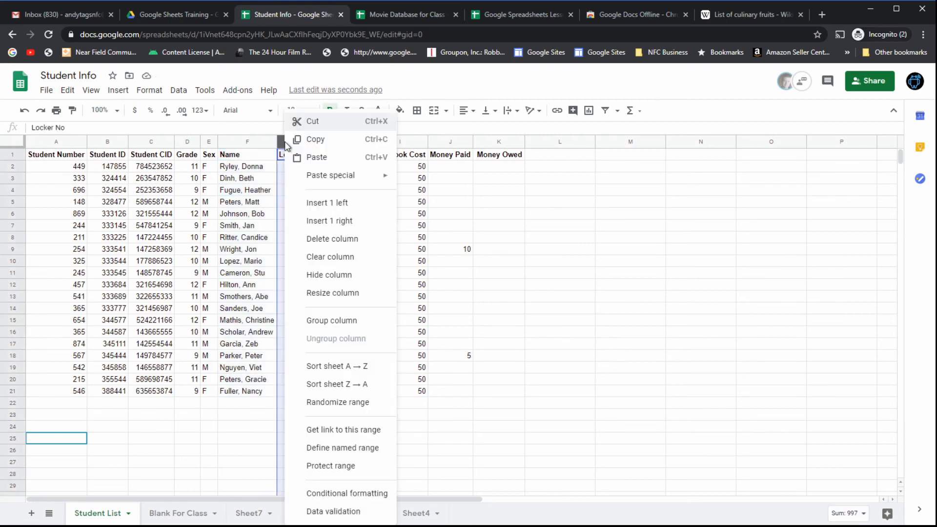
pyautogui.click(335, 208)
pyautogui.click(292, 178)
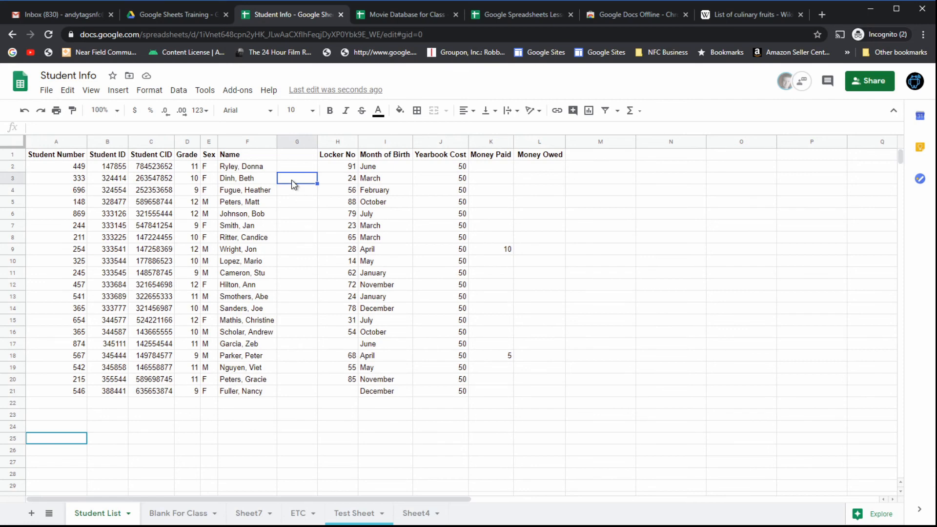
# Step: Split the Name column's text into surnames in column F and first names in the empty column G
pyautogui.click(231, 142)
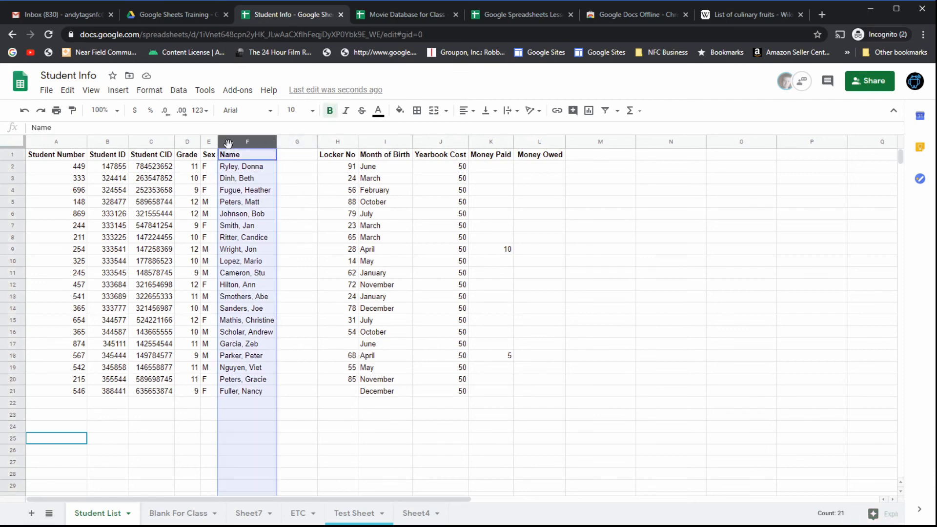
pyautogui.click(179, 91)
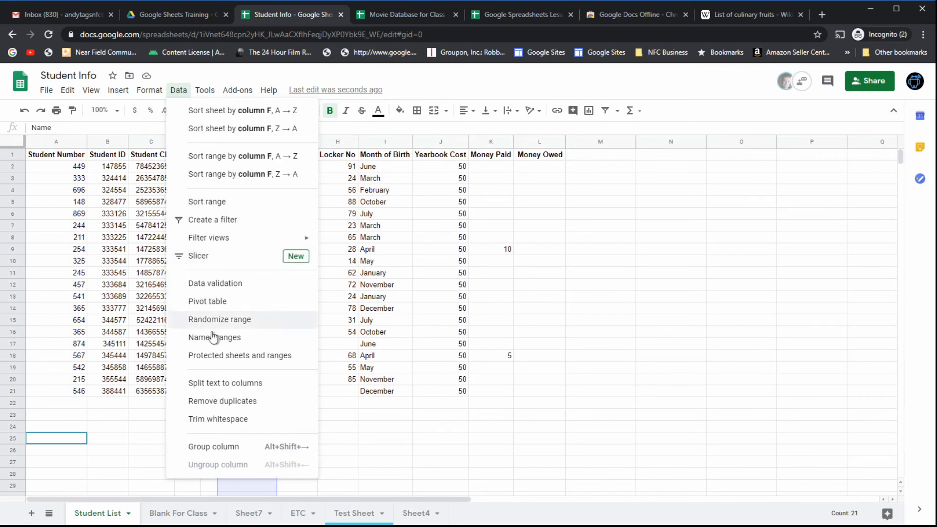
pyautogui.click(225, 385)
pyautogui.click(295, 238)
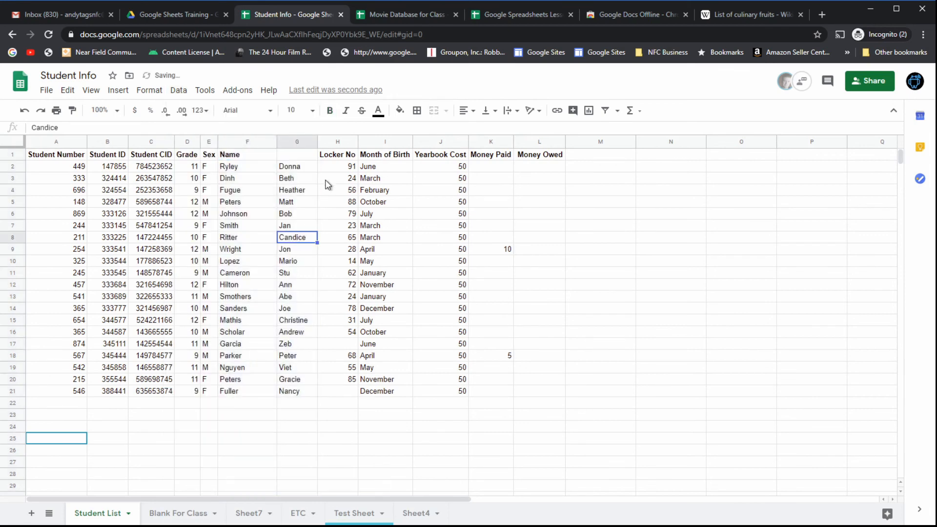
pyautogui.click(299, 155)
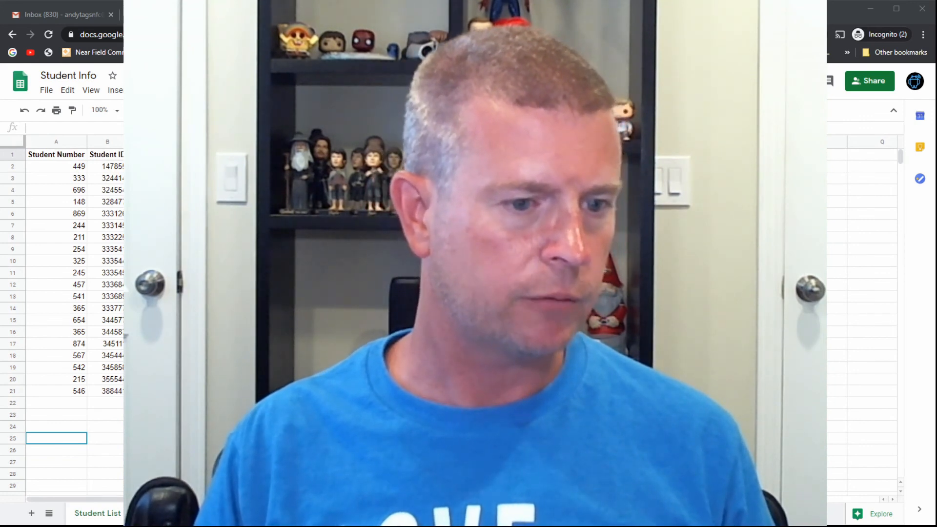
# Step: Look through the Student Info sheets for the keyboard shortcut list, and open that list in the Google Spreadsheets lesson file
pyautogui.click(168, 513)
pyautogui.click(219, 514)
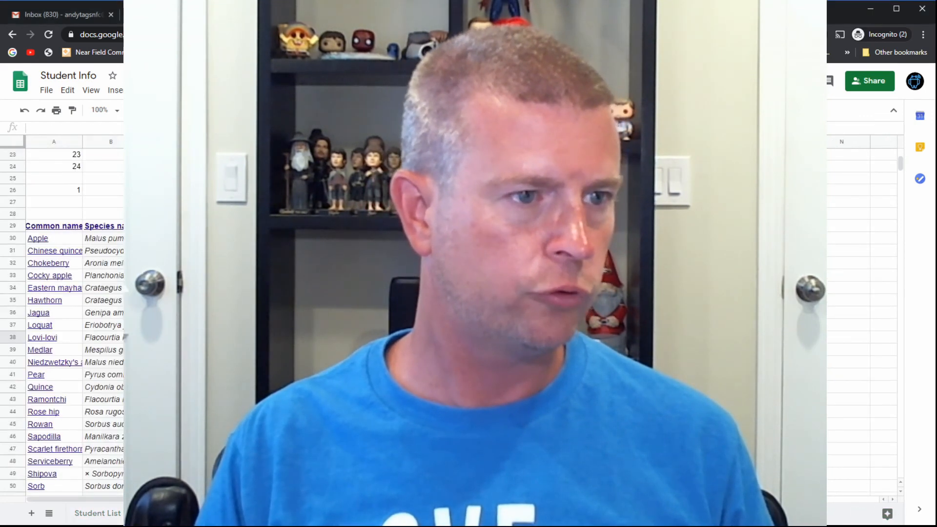
pyautogui.click(168, 513)
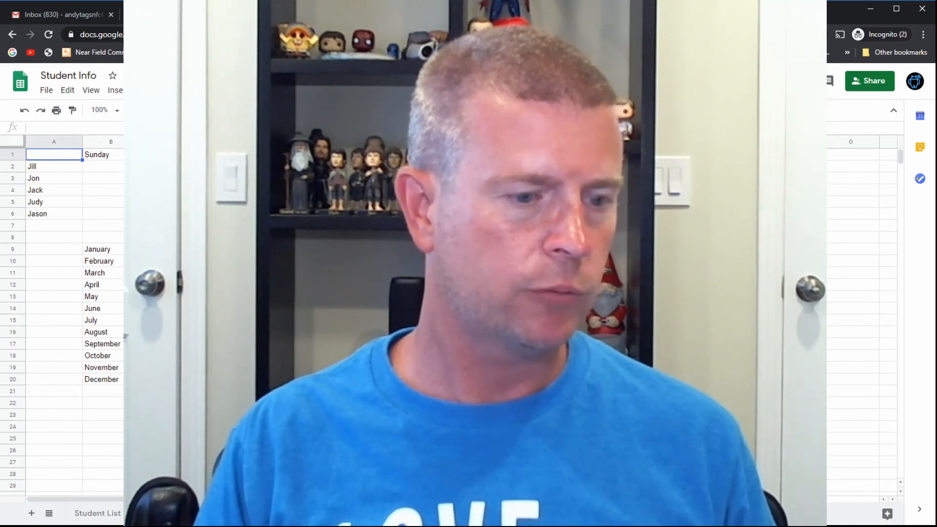
pyautogui.click(126, 513)
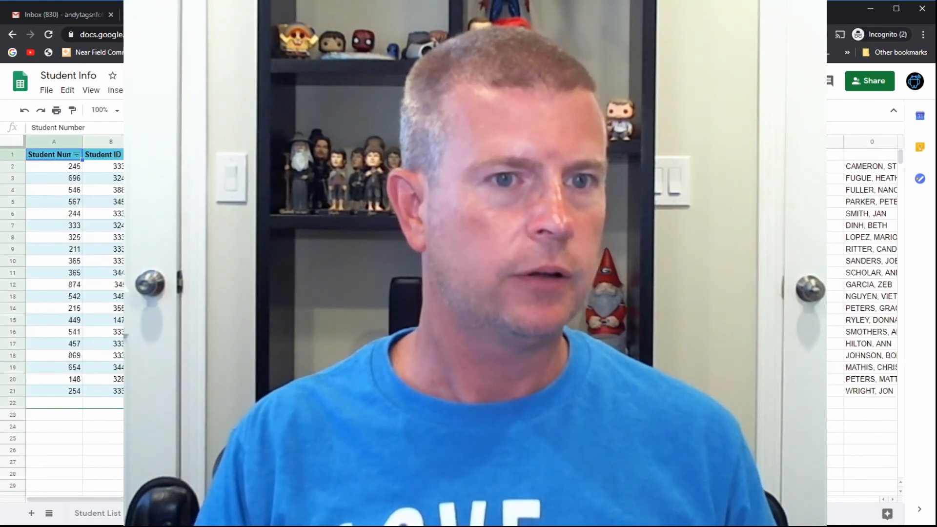
pyautogui.click(287, 15)
pyautogui.hotkey('ctrl', 'shift', 'Tab')
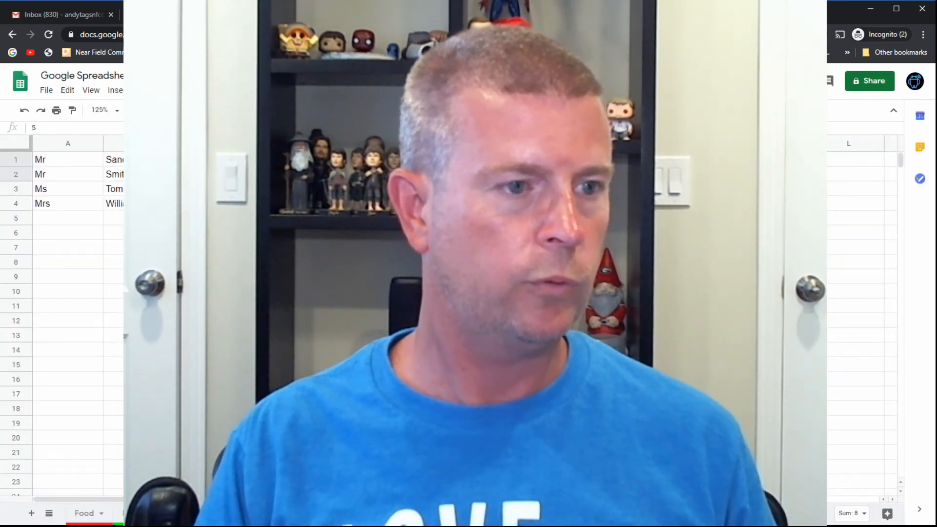
pyautogui.hotkey('ctrl', 'shift', 'pagedown')
pyautogui.hotkey('ctrl', 'shift', 'pagedown')
pyautogui.hotkey('ctrl', 'shift', 'pagedown')
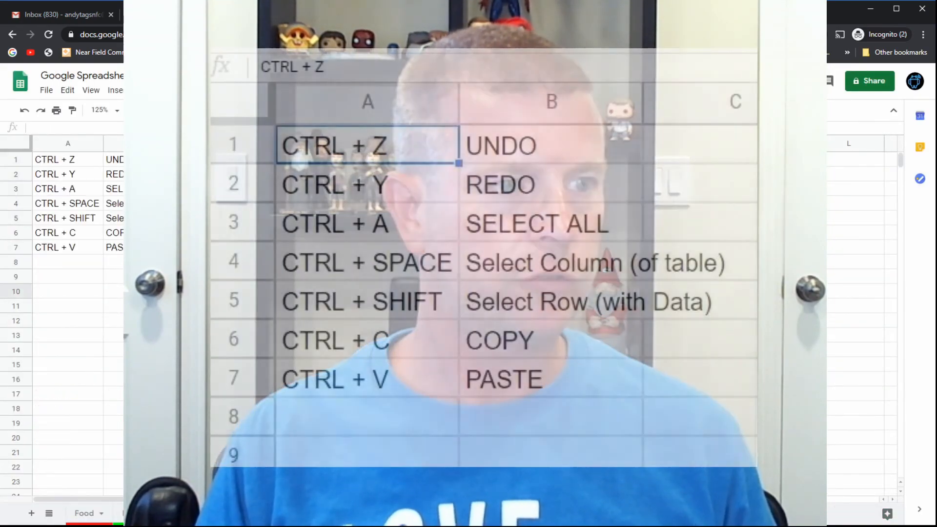